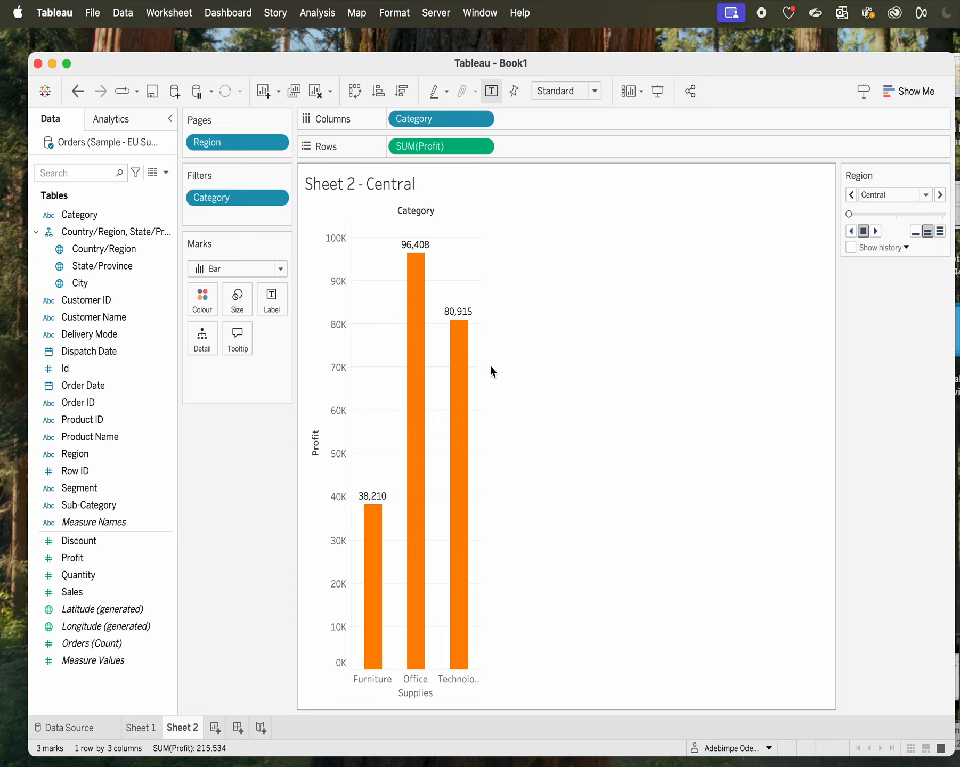
On Sheet 1, build Rows from Segment, Region and the sum of Profit, and make Profit discrete
mouse_move(422, 319)
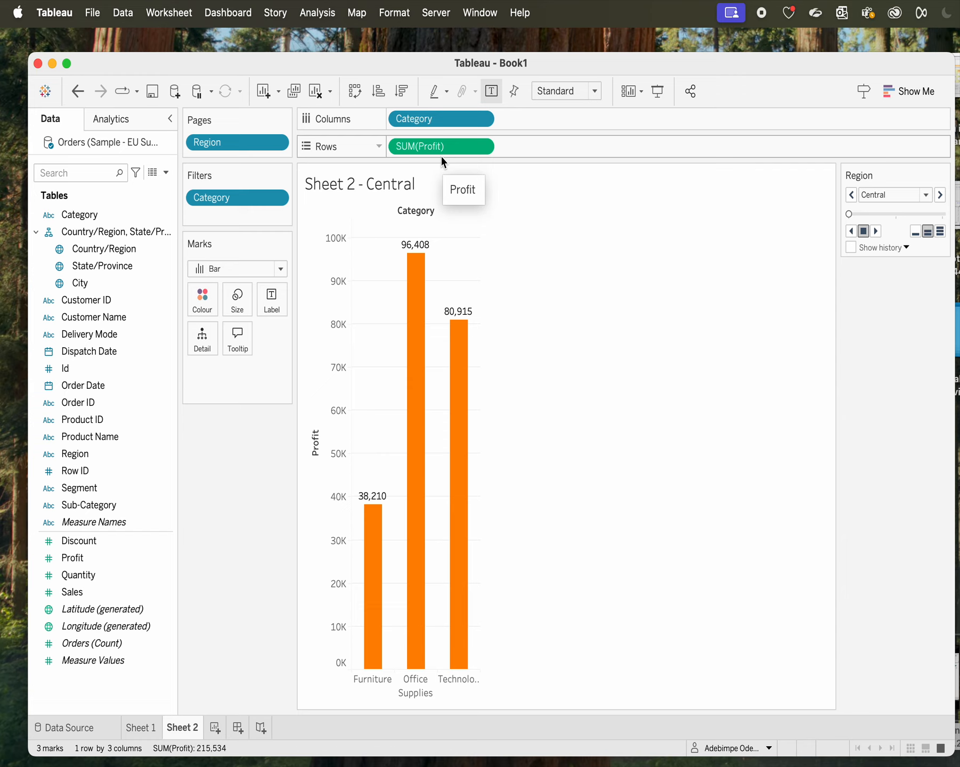
mouse_move(465, 354)
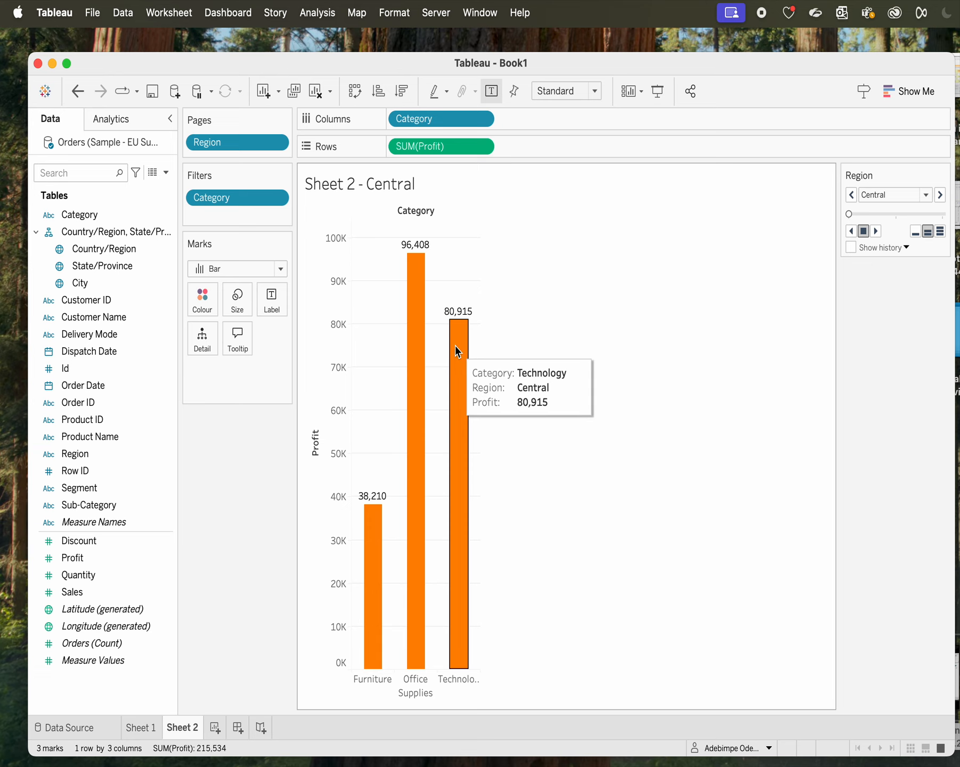
left_click(143, 729)
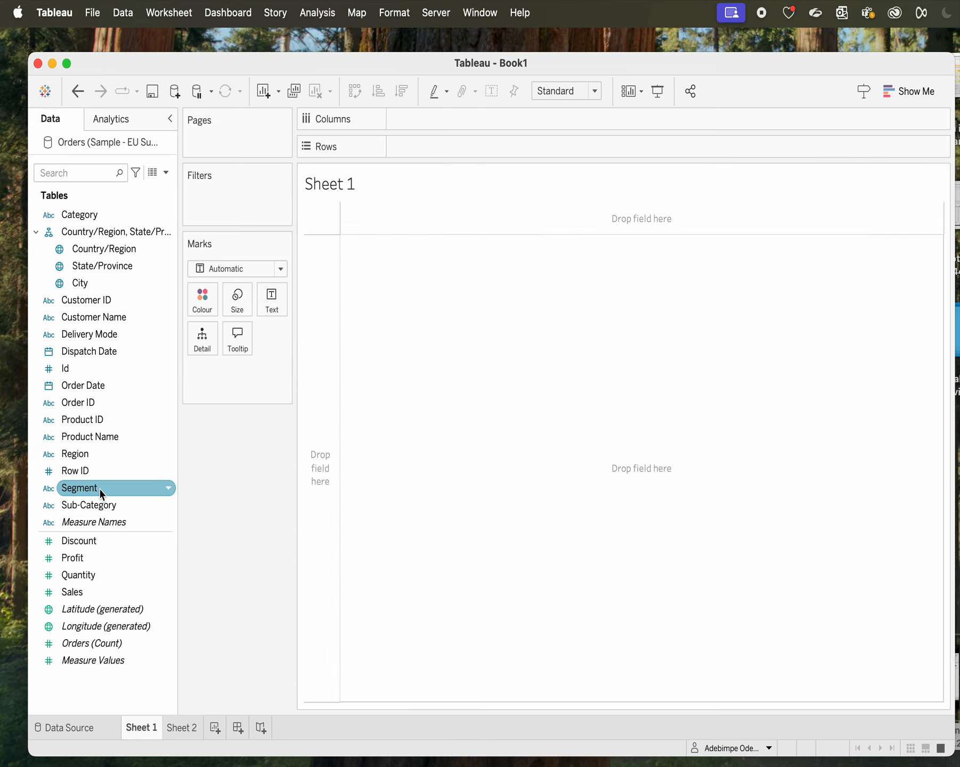
left_click_drag(91, 499, 431, 153)
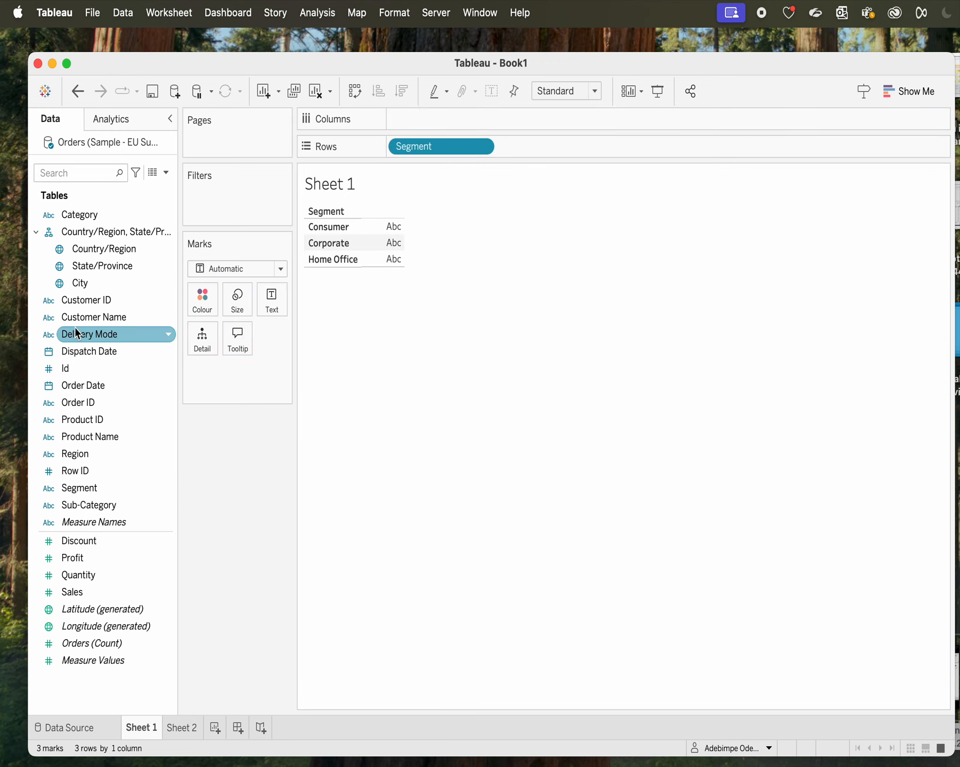
left_click_drag(90, 454, 479, 149)
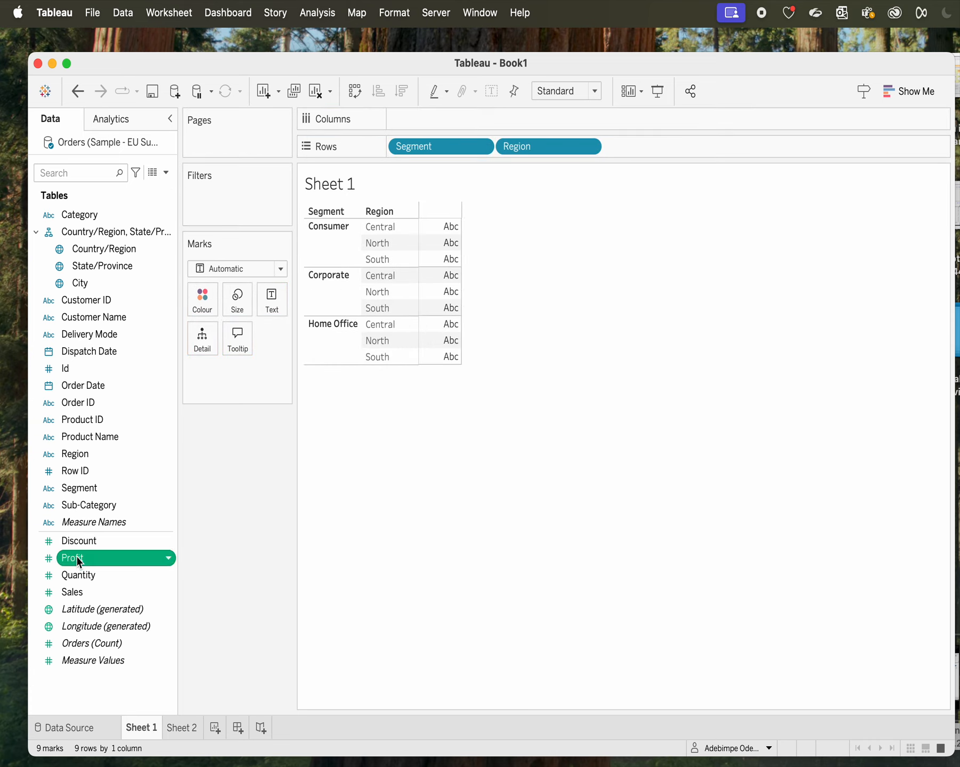
left_click_drag(78, 562, 611, 151)
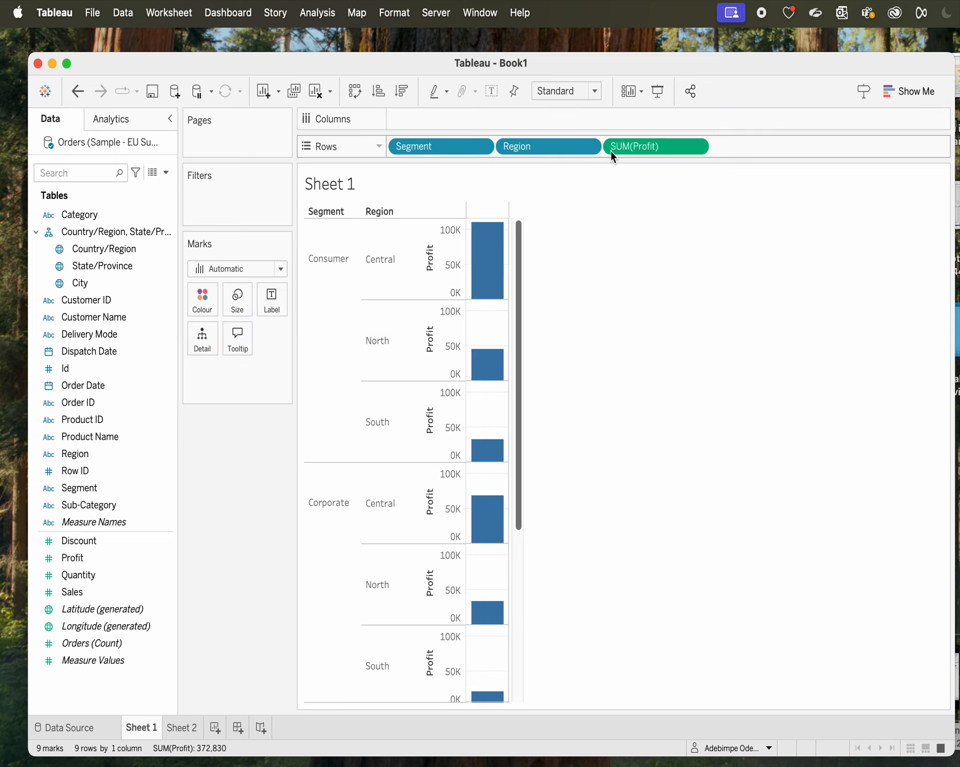
left_click(700, 147)
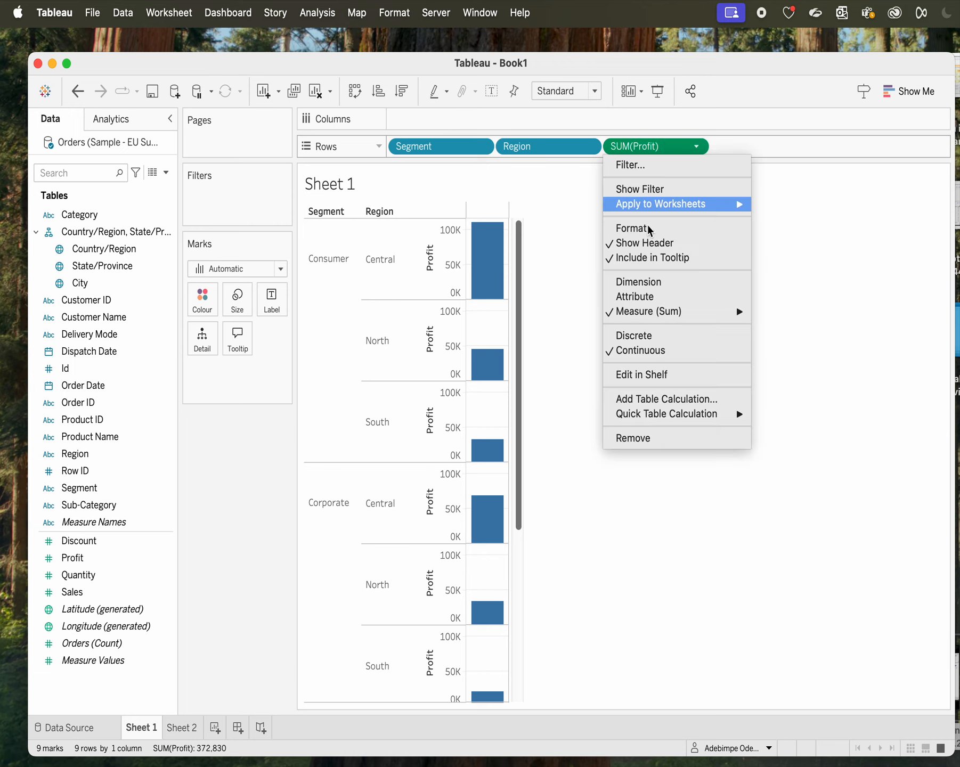
left_click(632, 337)
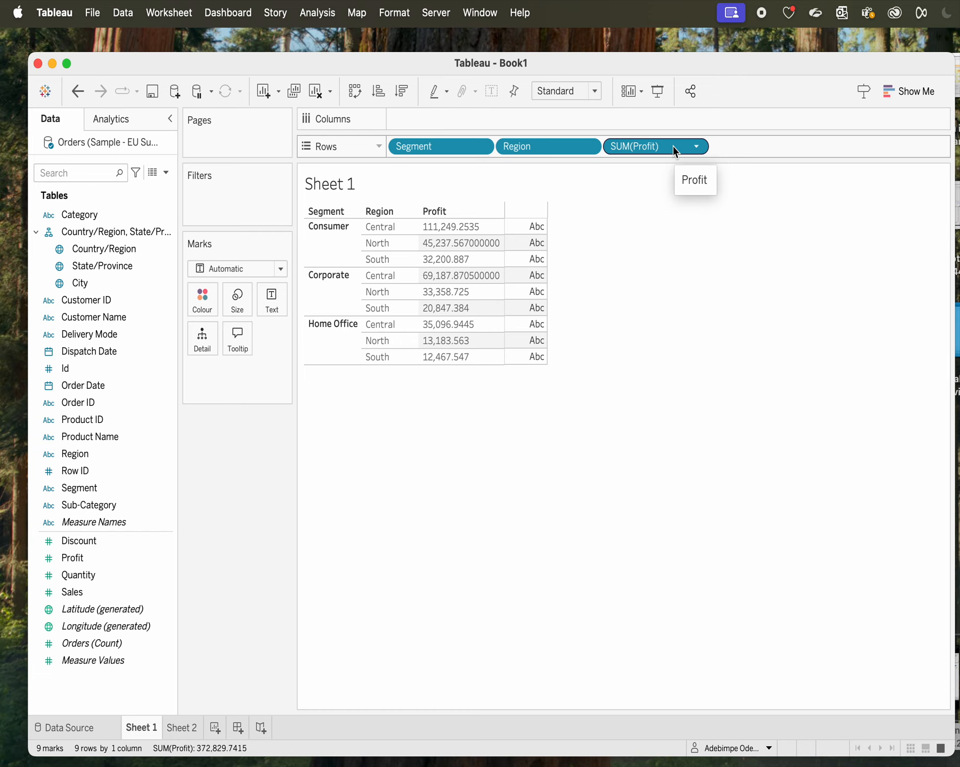
Try the Polygon mark type on the Sheet 1 table and undo it
left_click(282, 270)
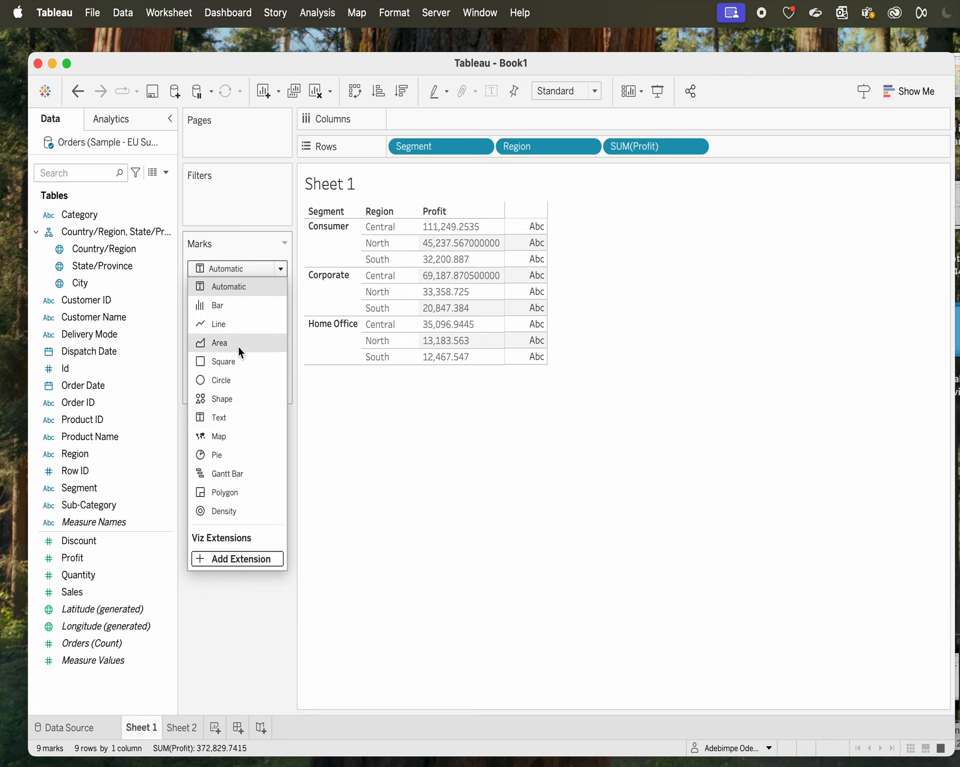
left_click(228, 491)
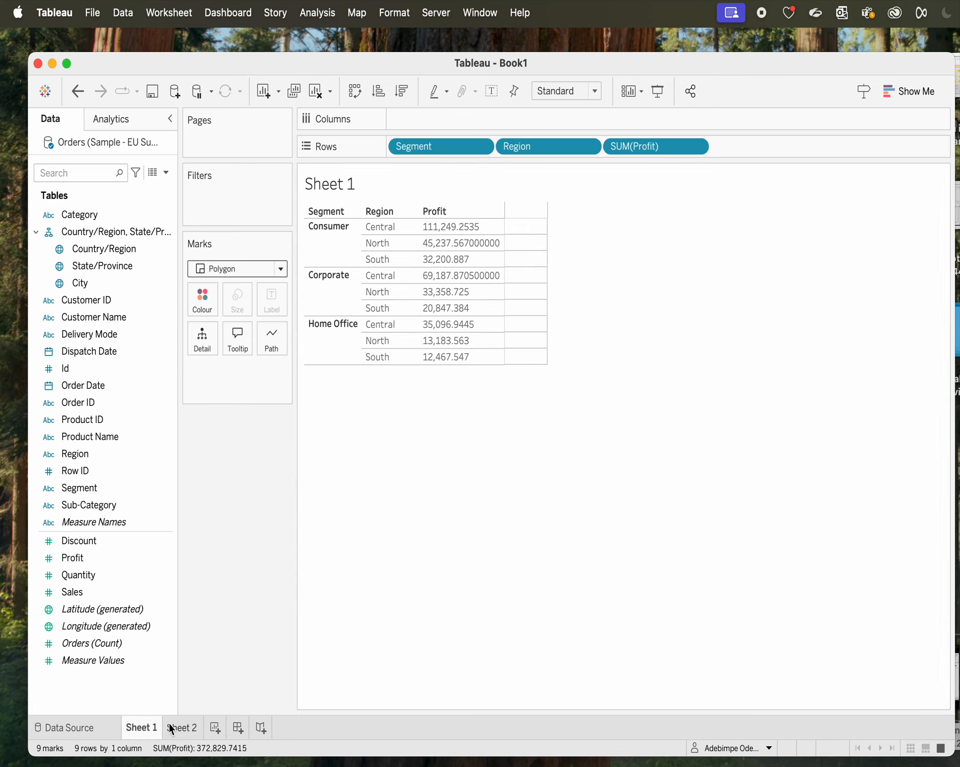
left_click(80, 93)
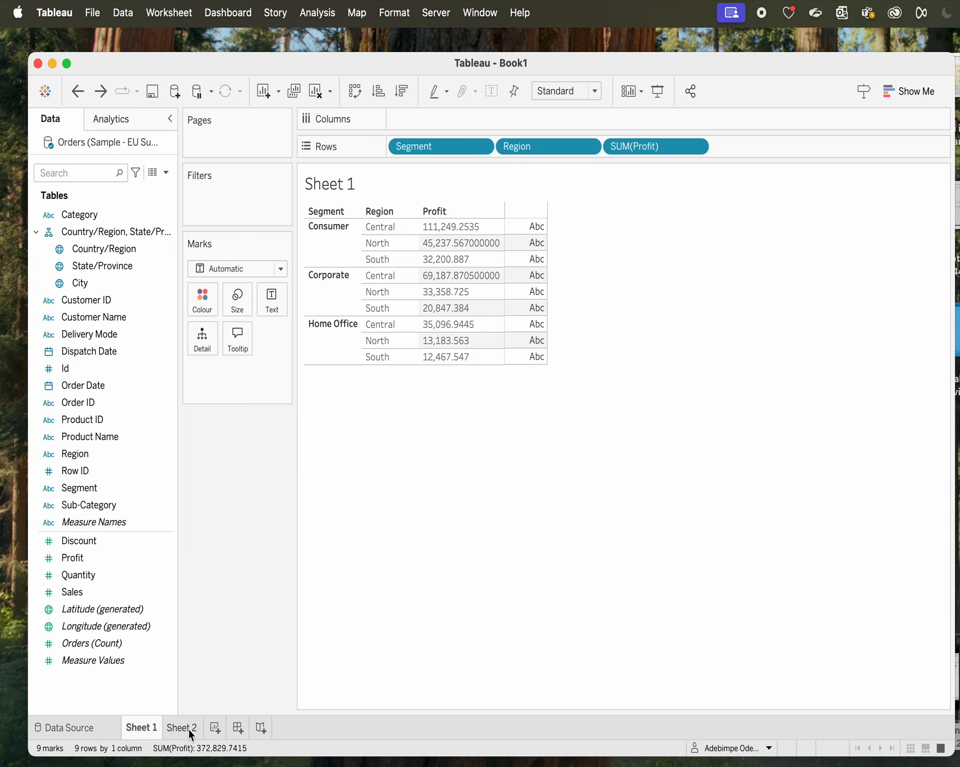
Compare the Sheet 1 table with the Sheet 2 bar chart and examine the details of the category bars
left_click(186, 729)
left_click(141, 728)
left_click(185, 728)
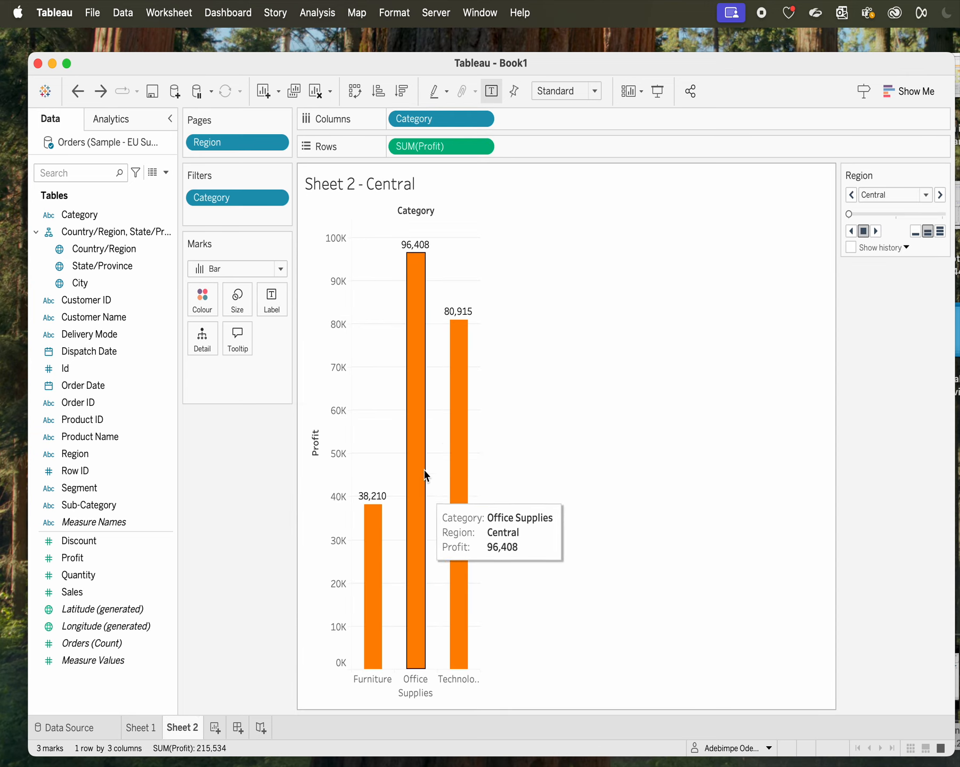
mouse_move(446, 483)
left_click(141, 728)
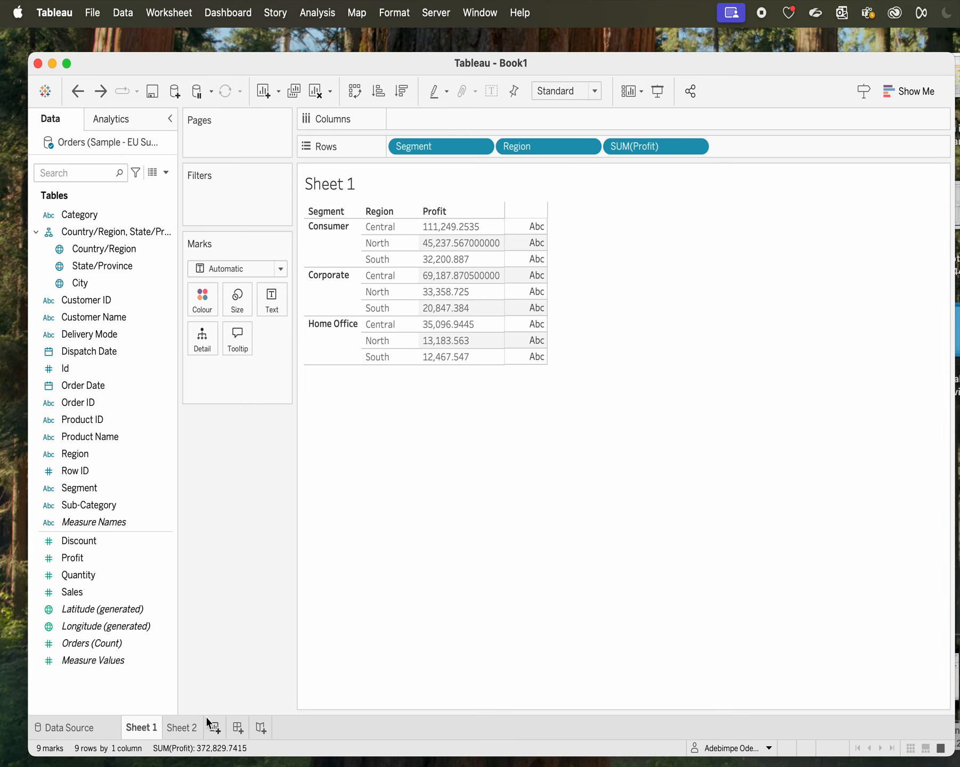
left_click(183, 728)
mouse_move(459, 408)
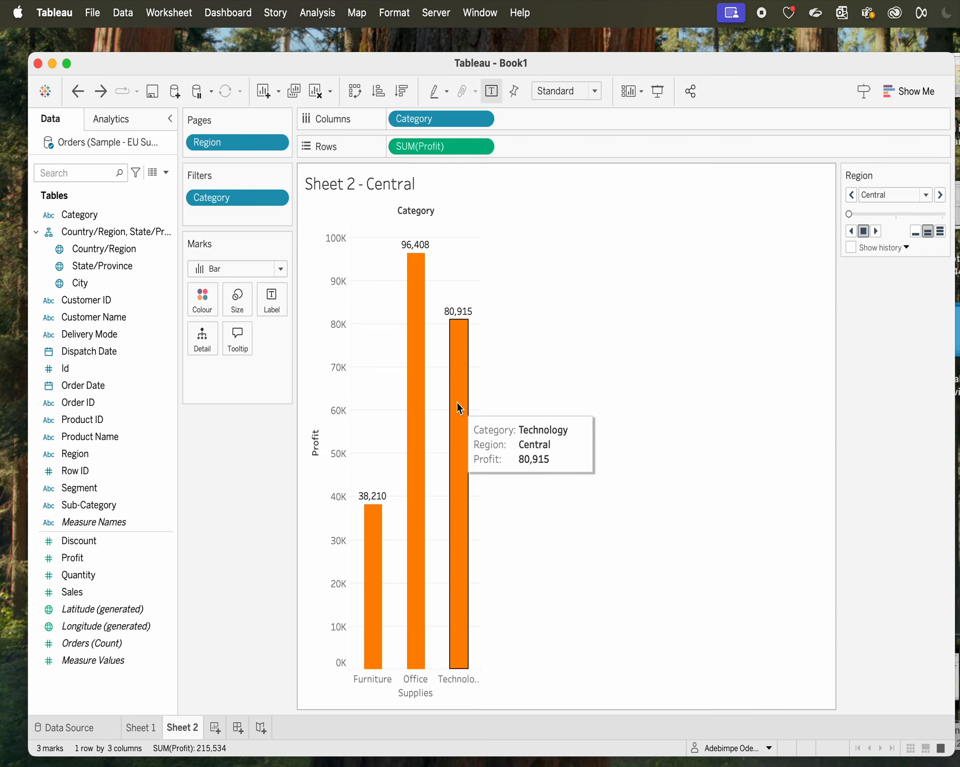
mouse_move(397, 407)
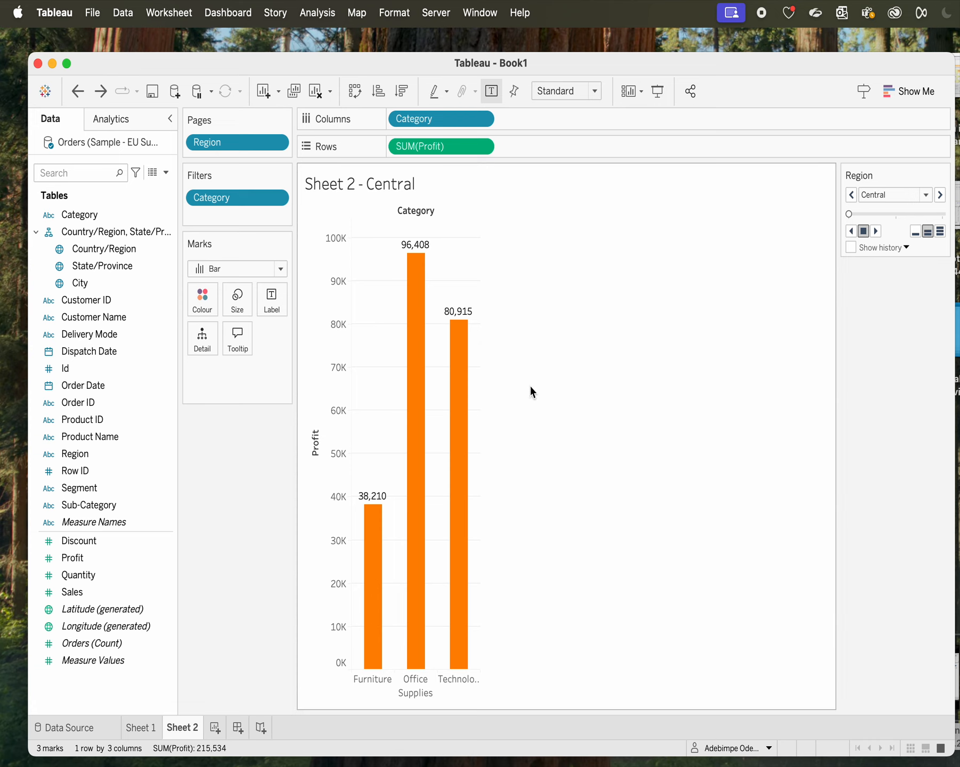
Replace the Sheet 2 chart title with "Samples"
double_click(397, 184)
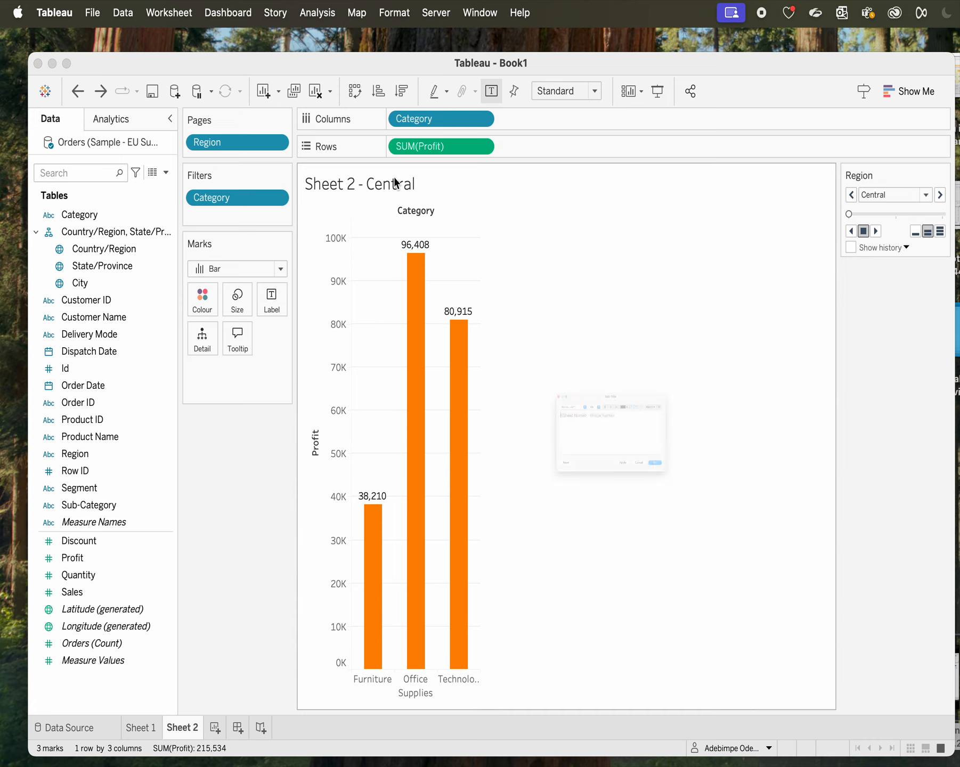
left_click_drag(627, 371, 422, 372)
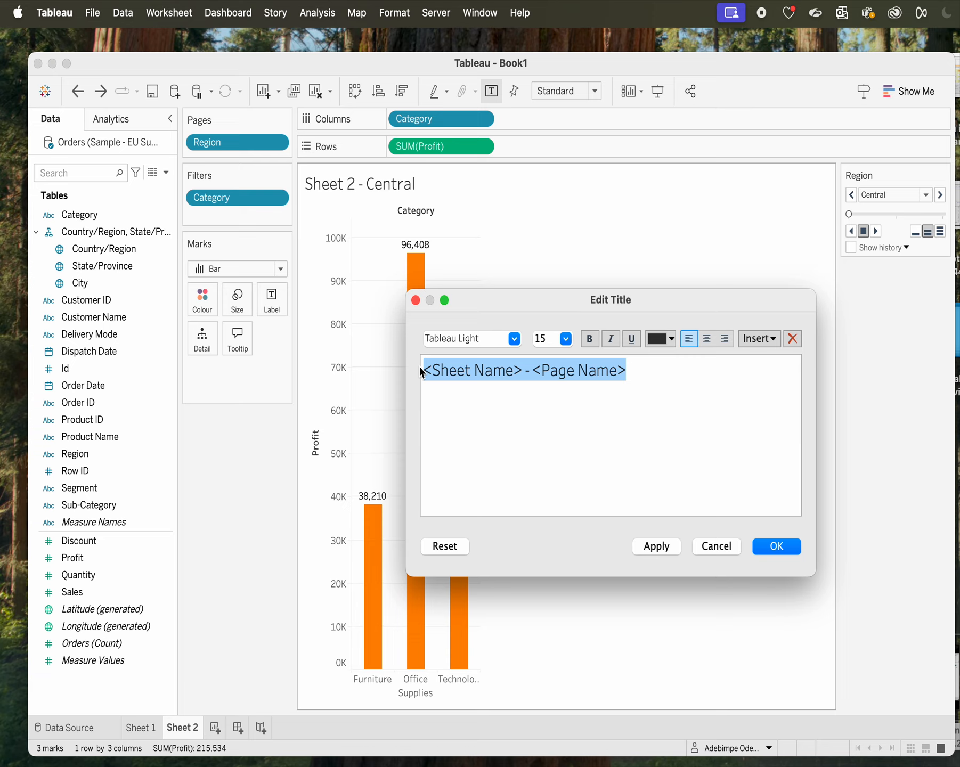
type("Sa")
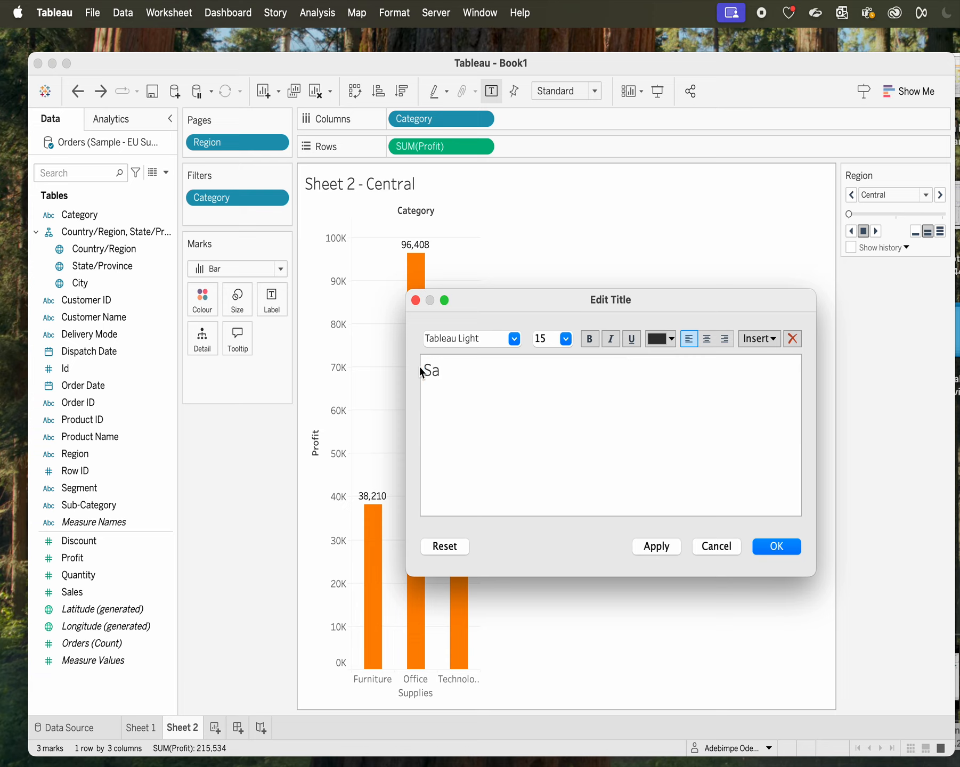
type("mples")
left_click(771, 553)
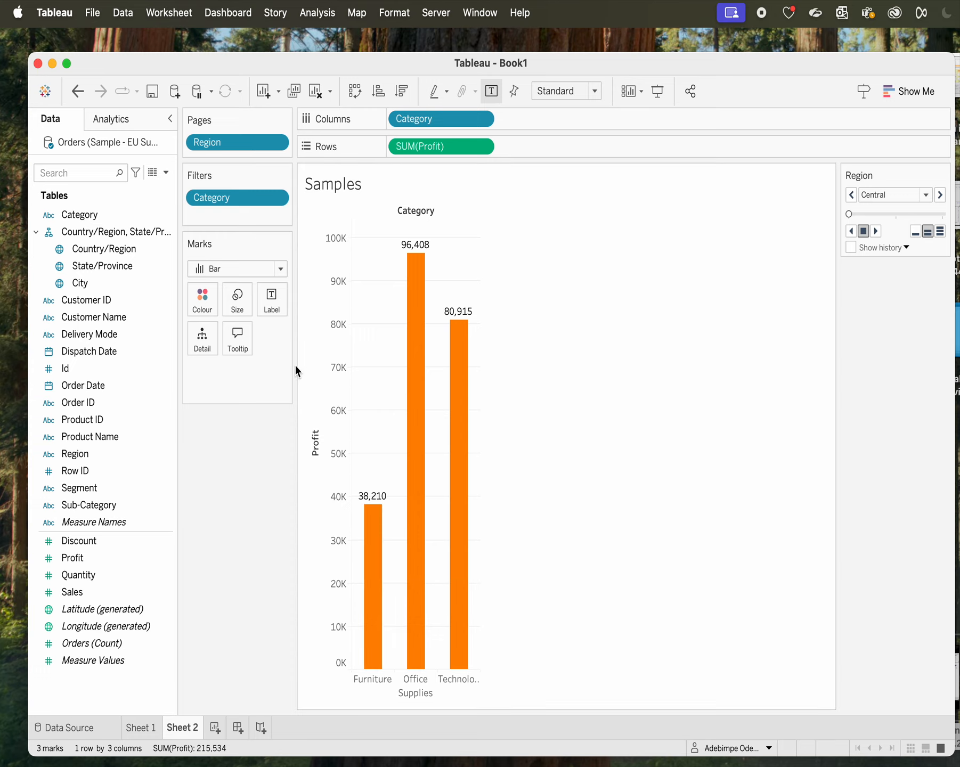
Try replacing Profit with Category on Rows and displaying the marks as squares
mouse_move(355, 530)
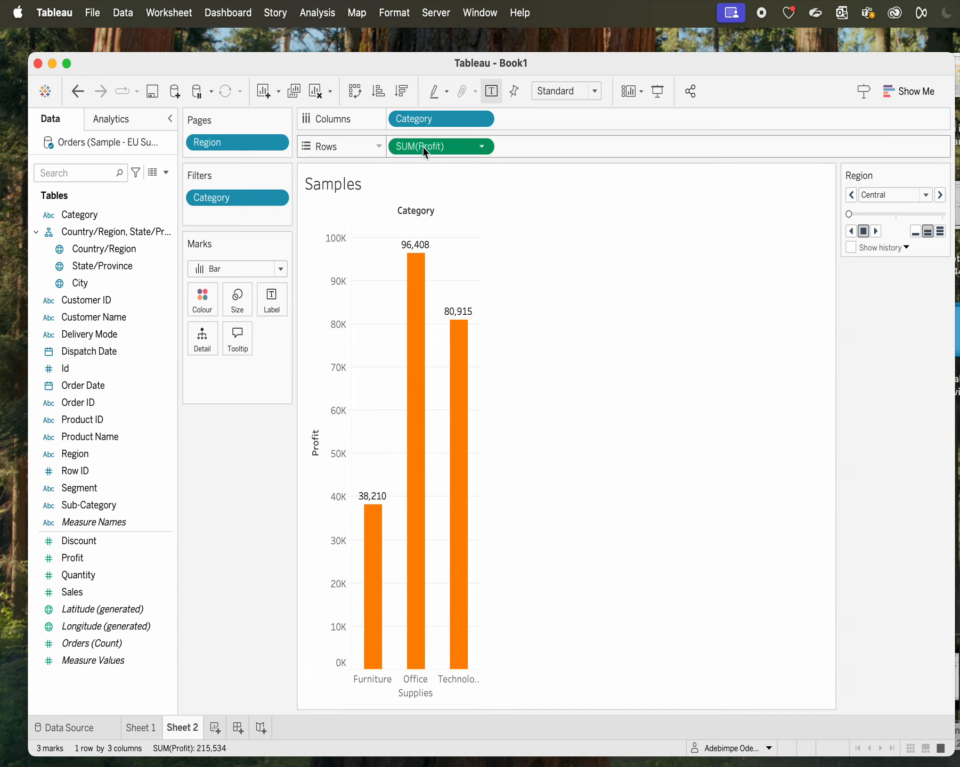
left_click_drag(425, 153, 242, 449)
left_click_drag(118, 209, 394, 152)
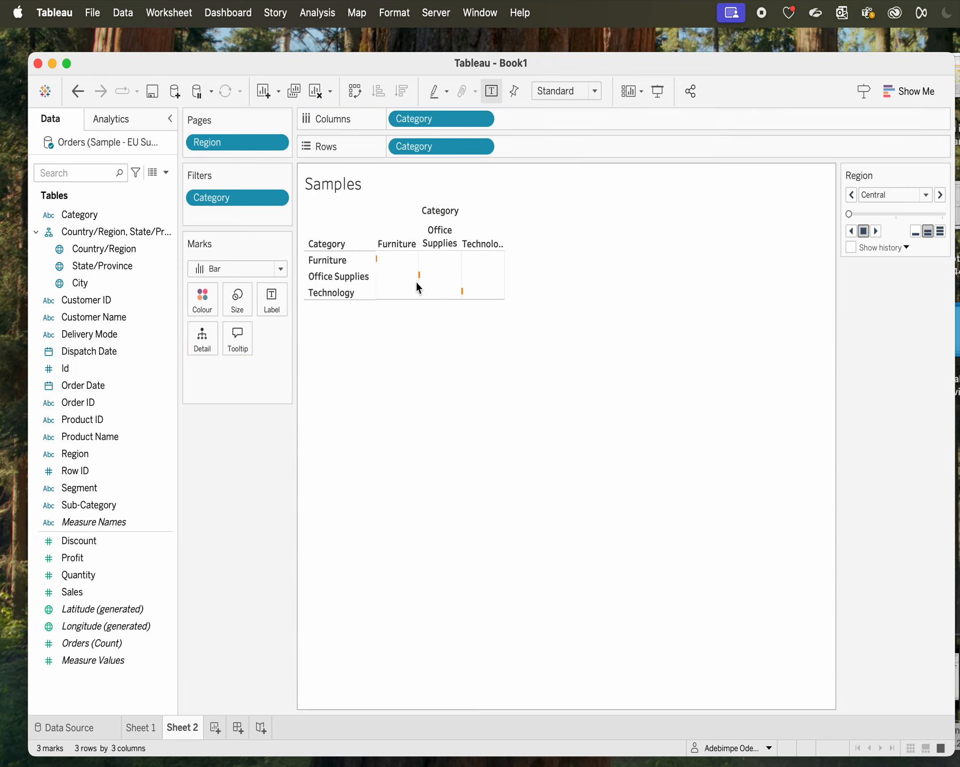
left_click(280, 269)
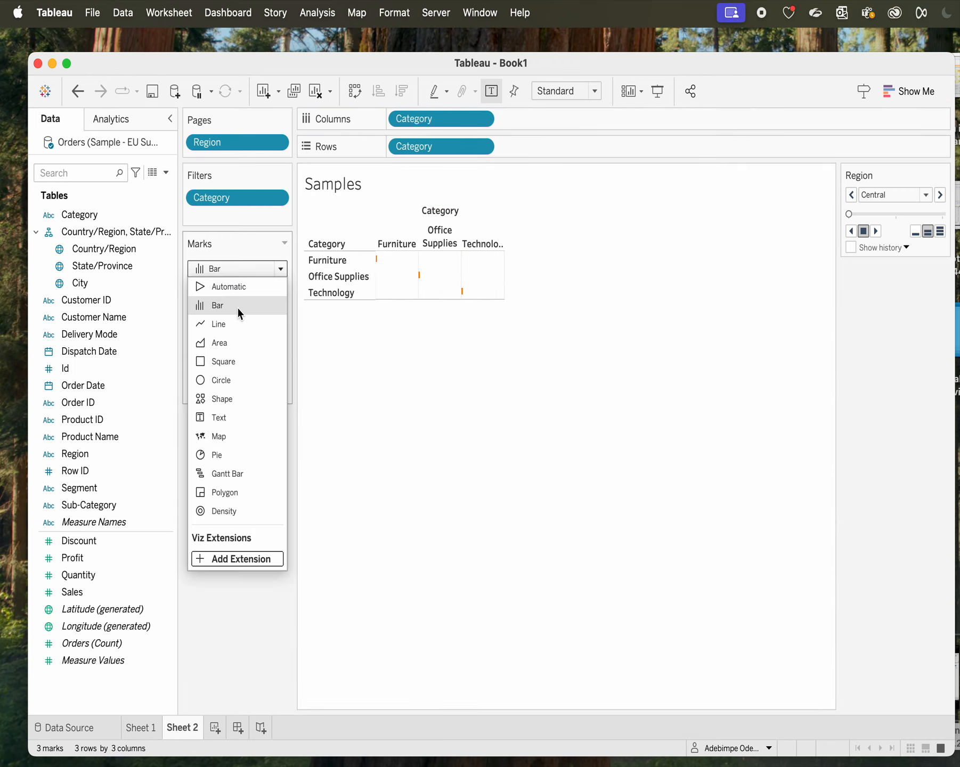
left_click(224, 363)
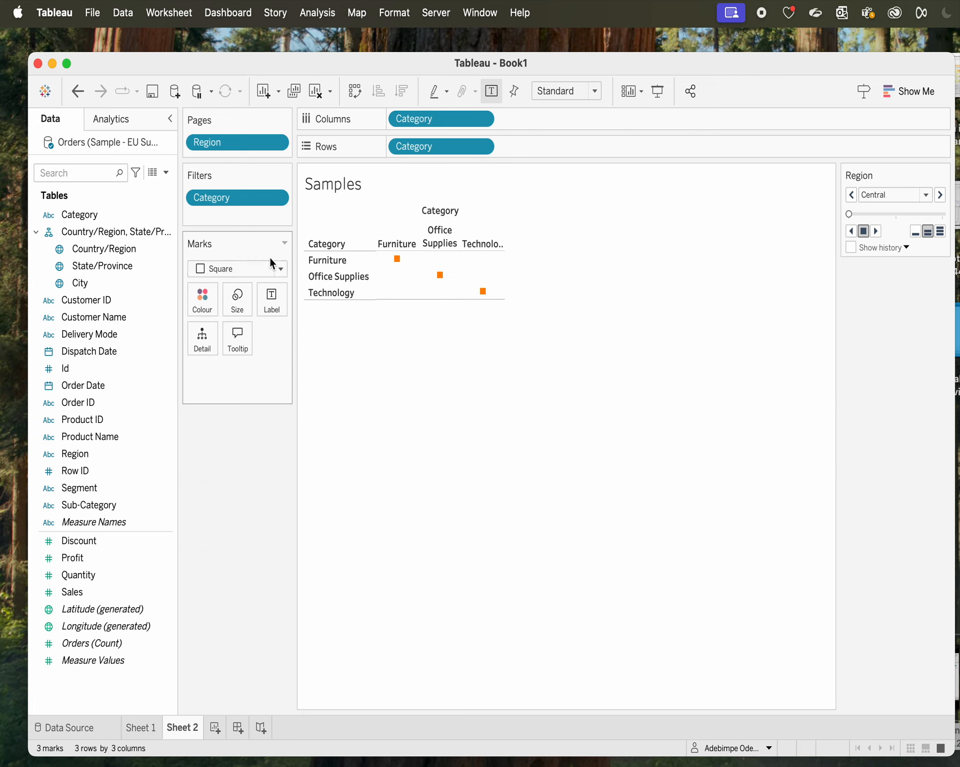
mouse_move(398, 262)
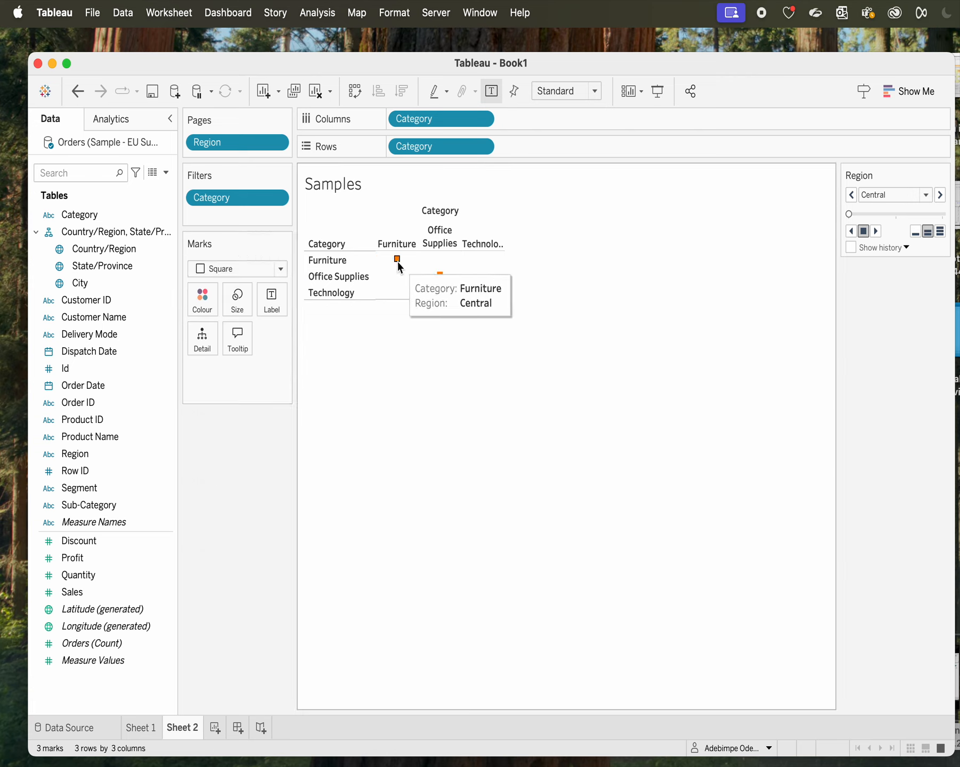
Undo the Square mark type, the Category field on Rows and the removal of Profit
left_click(77, 93)
left_click(77, 94)
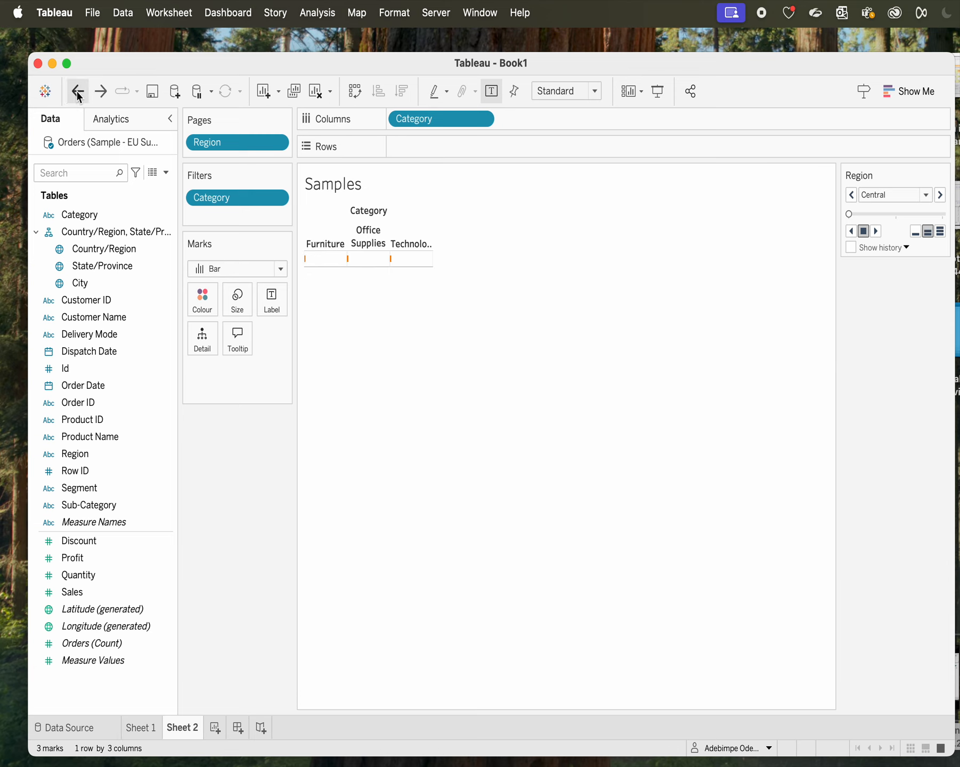
left_click(78, 94)
Colour the profit bars by Region
mouse_move(452, 352)
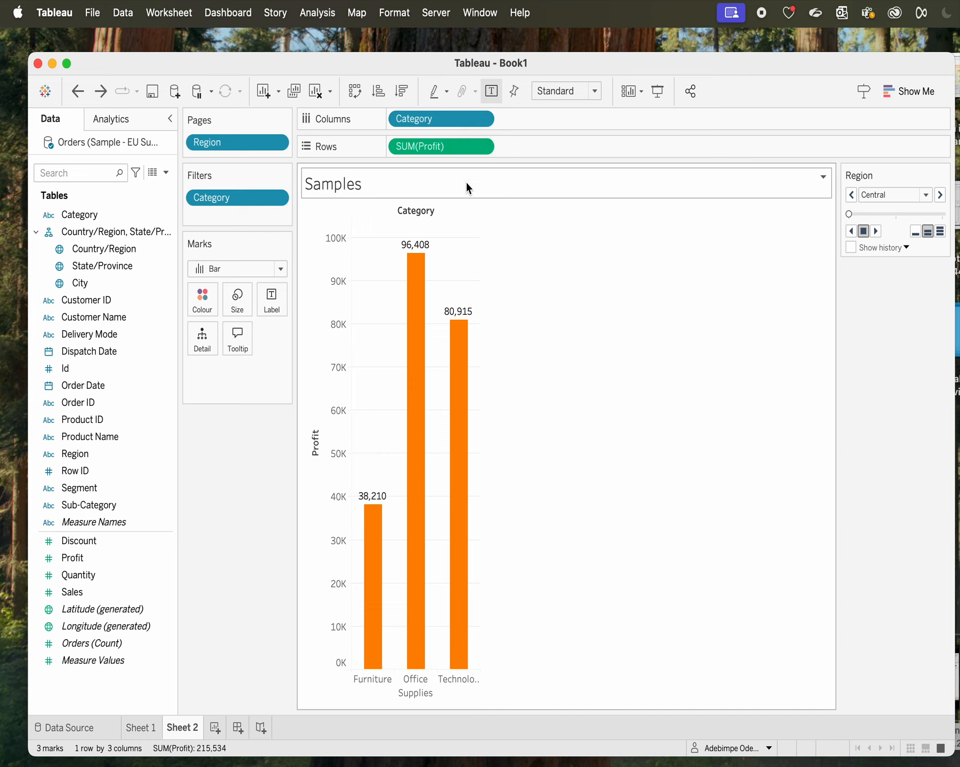
mouse_move(456, 328)
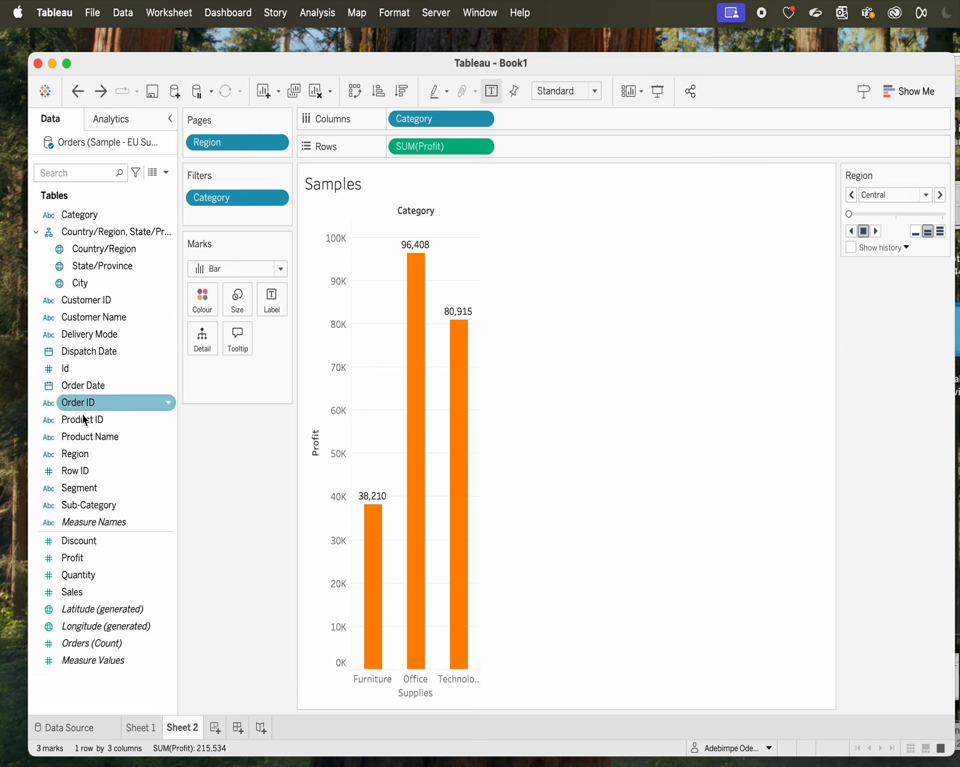
left_click_drag(76, 454, 201, 302)
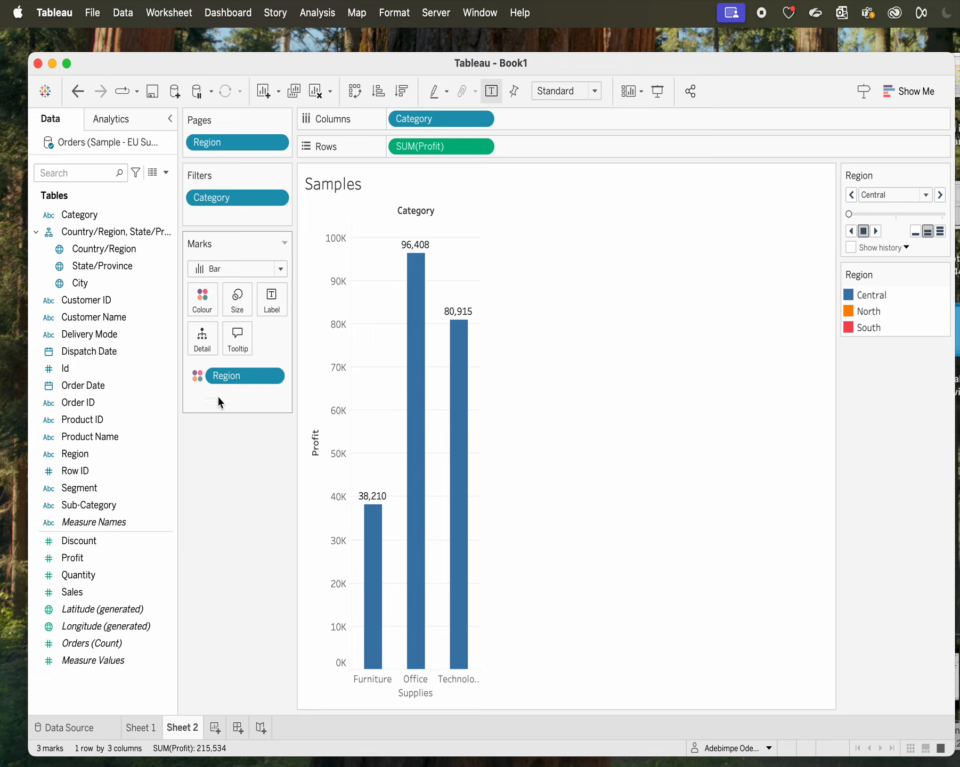
mouse_move(421, 599)
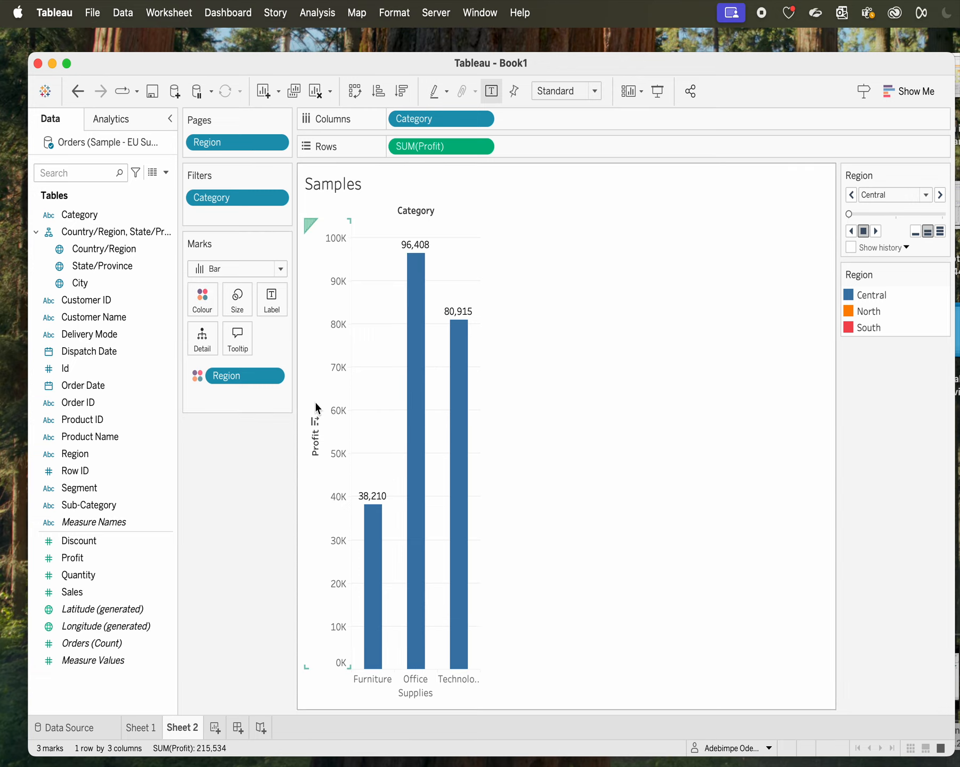
mouse_move(231, 380)
left_mouse_down()
mouse_move(226, 406)
mouse_move(231, 381)
left_mouse_up()
mouse_move(424, 294)
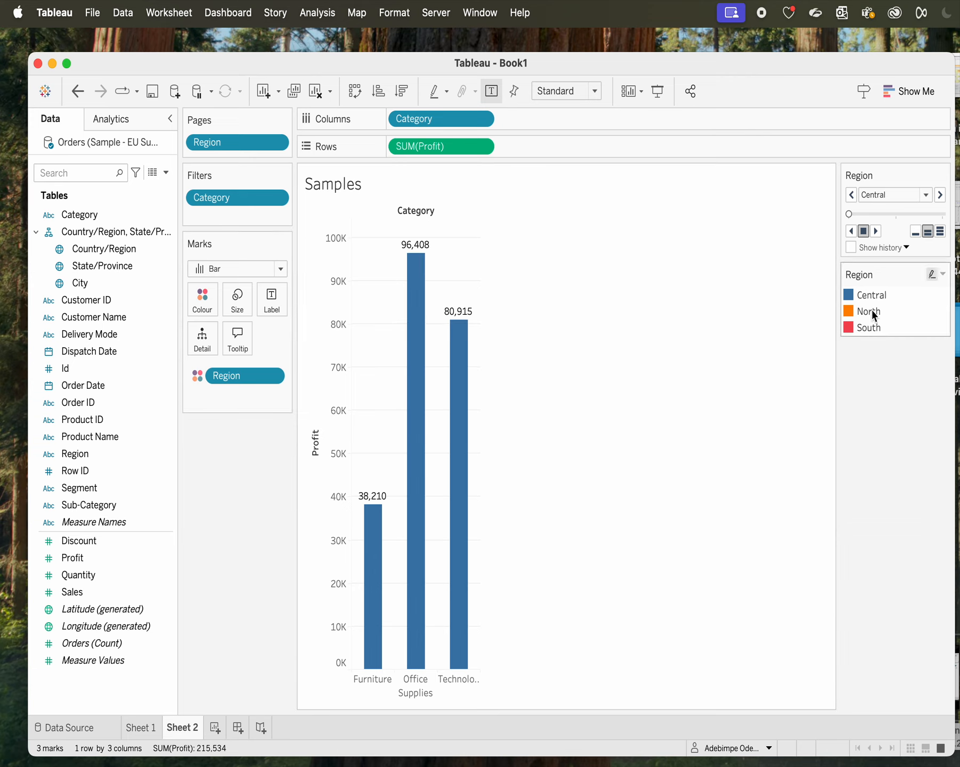
Add a Region filter with Central, North and South all included, and inspect the category bars' details
left_click(277, 145)
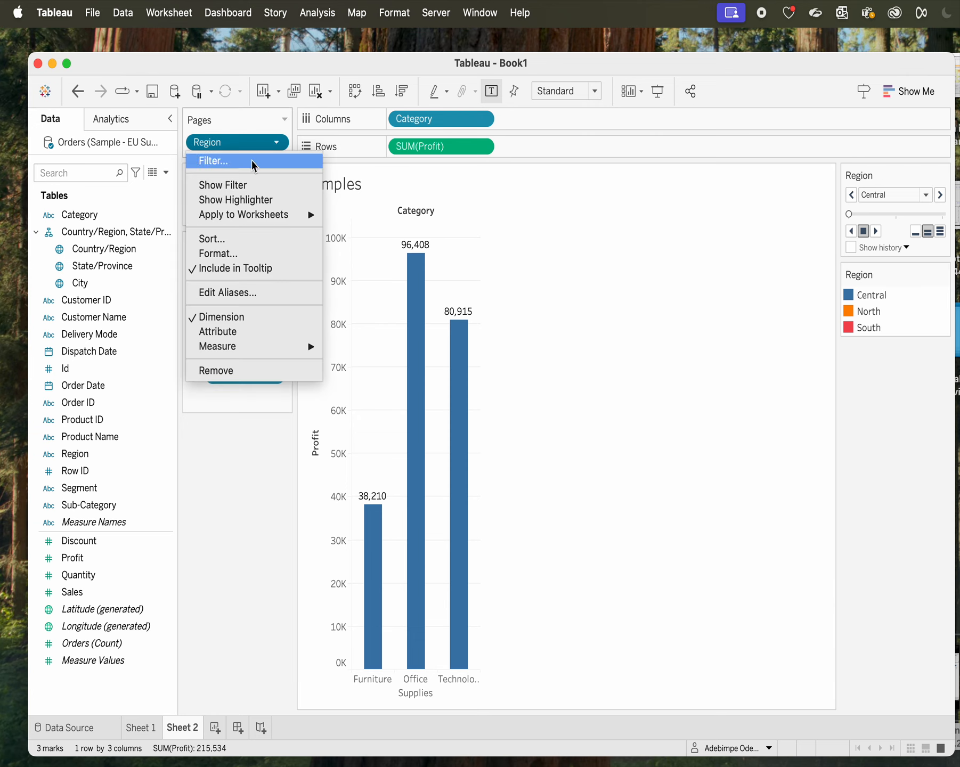
left_click(239, 161)
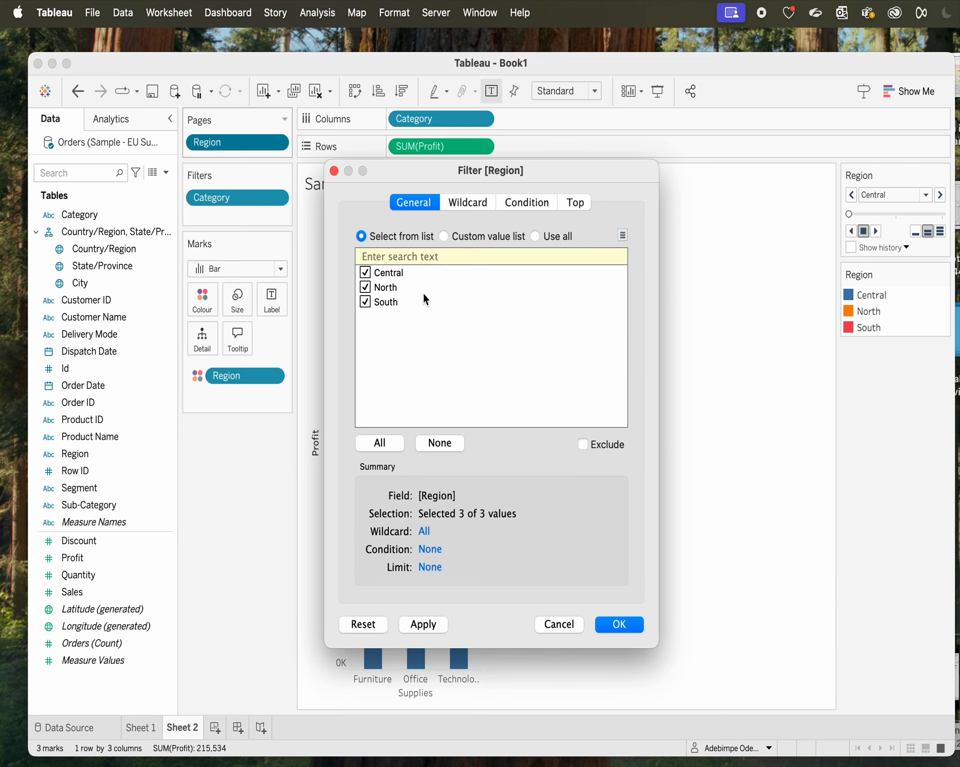
left_click(617, 625)
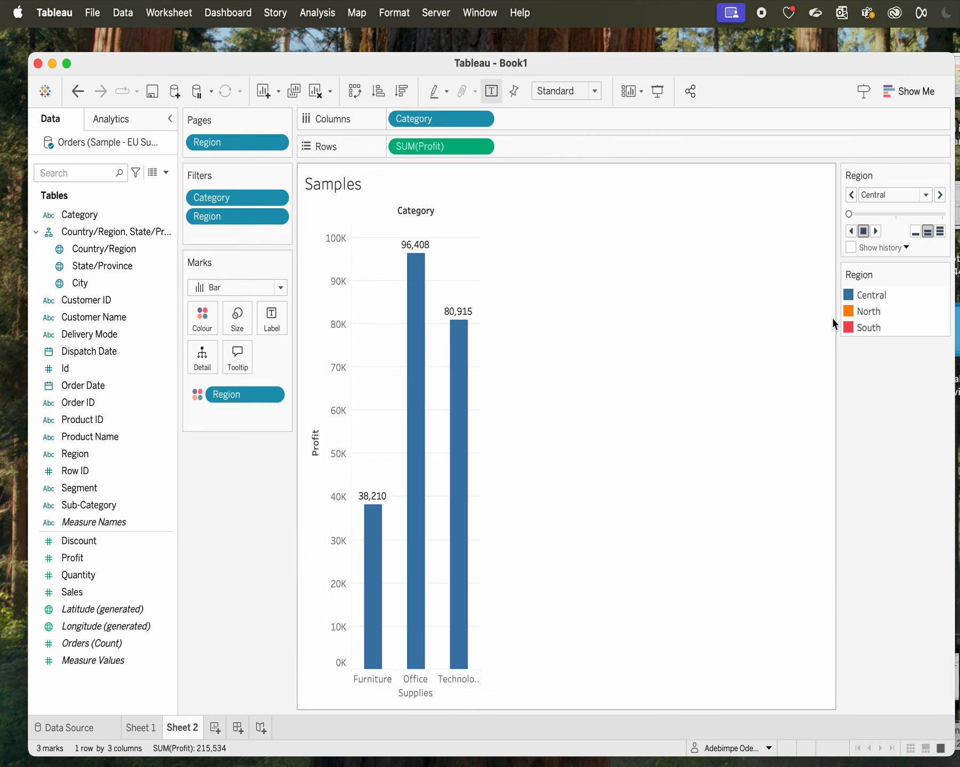
mouse_move(467, 429)
mouse_move(453, 580)
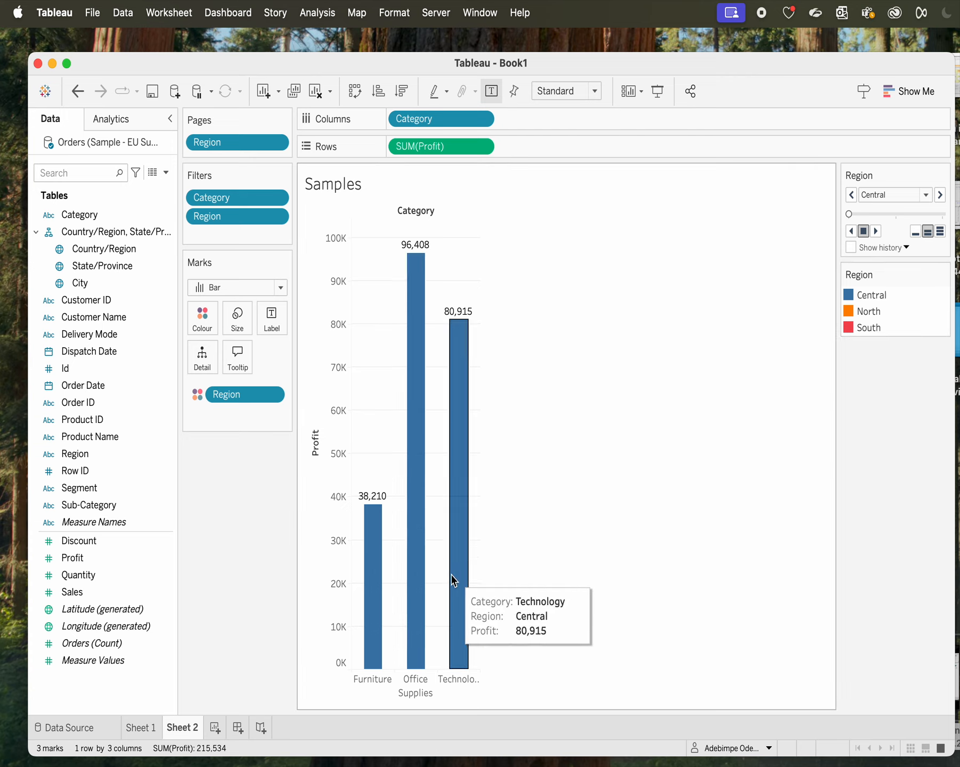
mouse_move(419, 530)
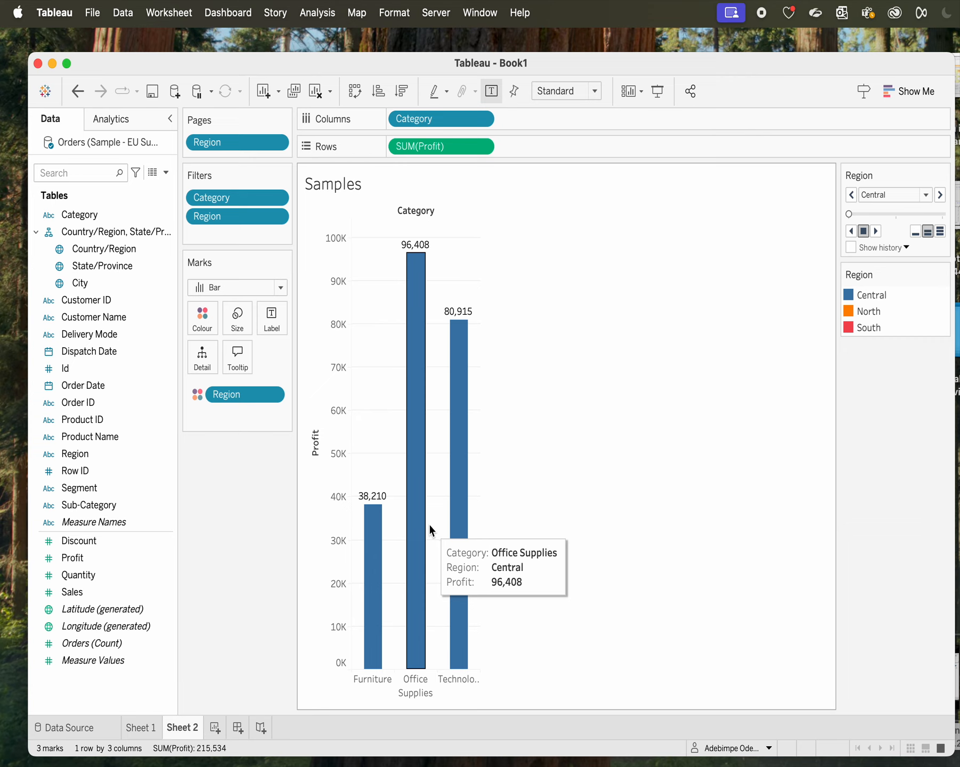
Examine the available options for the Profit axis and the Office Supplies header, and inspect the category bars' details
mouse_move(440, 606)
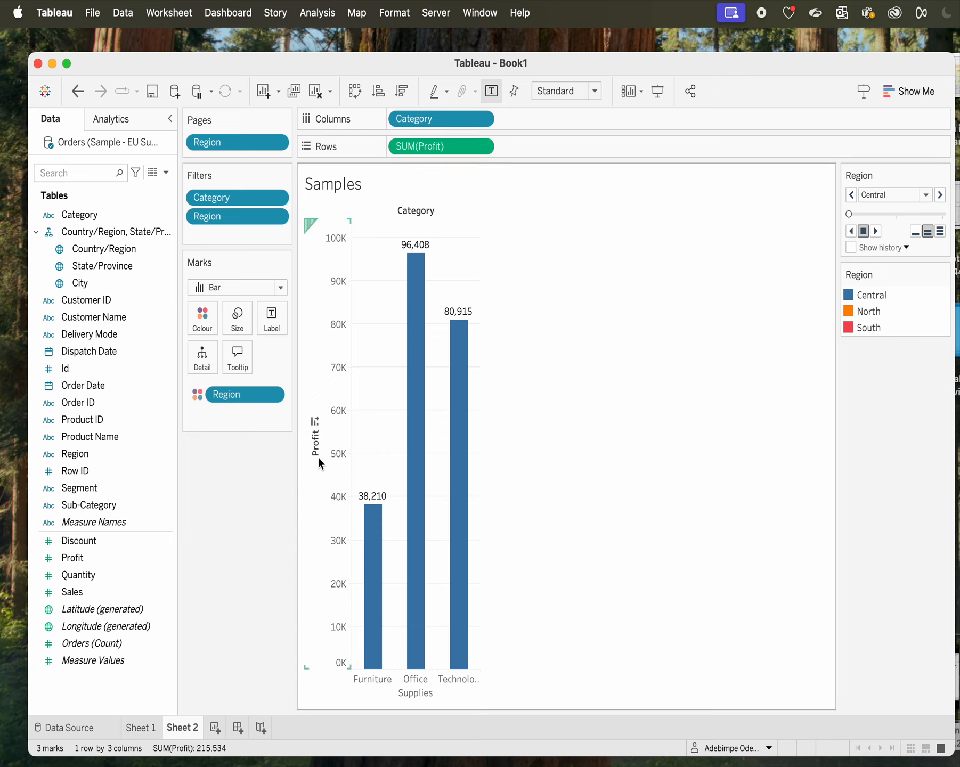
right_click(314, 497)
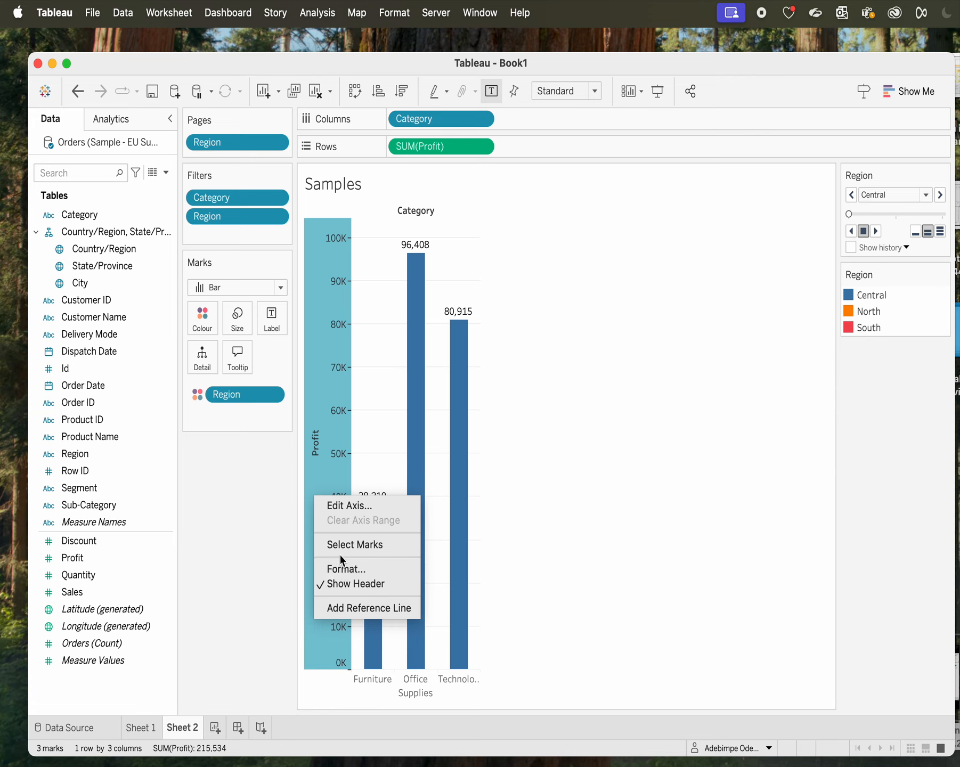
left_click(321, 432)
right_click(321, 431)
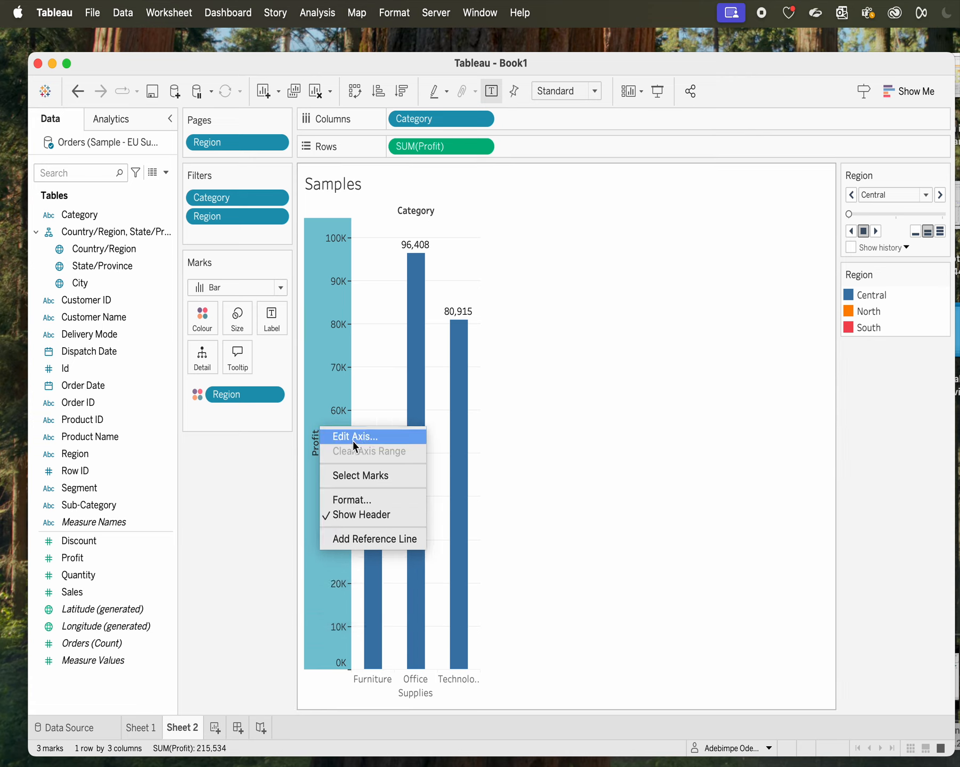
left_click(550, 504)
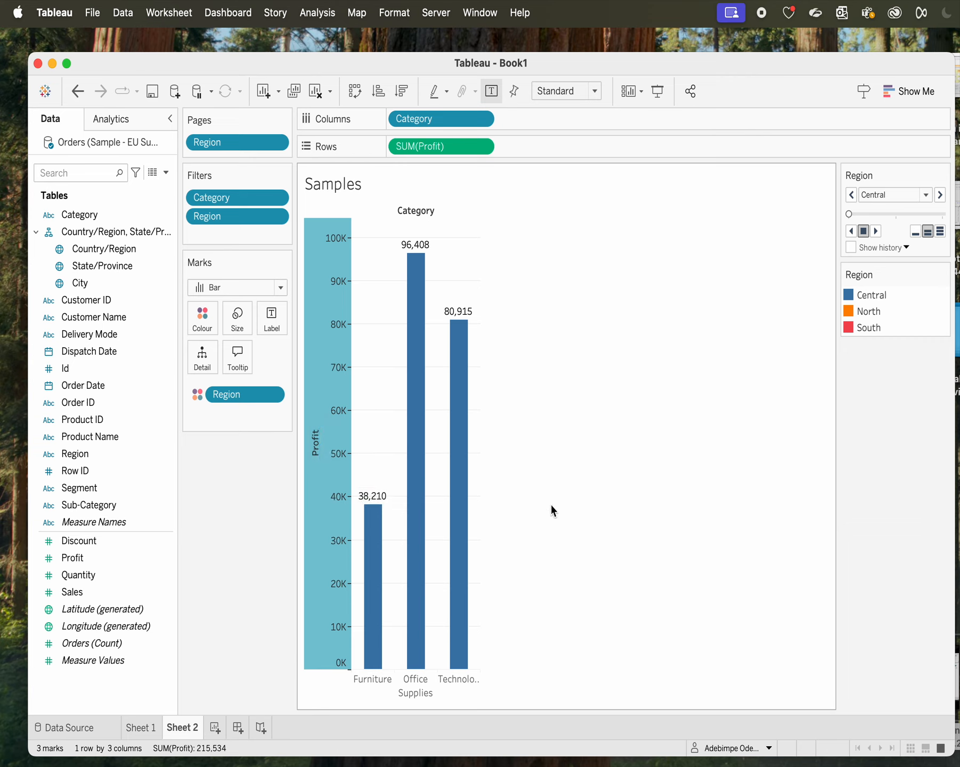
right_click(424, 690)
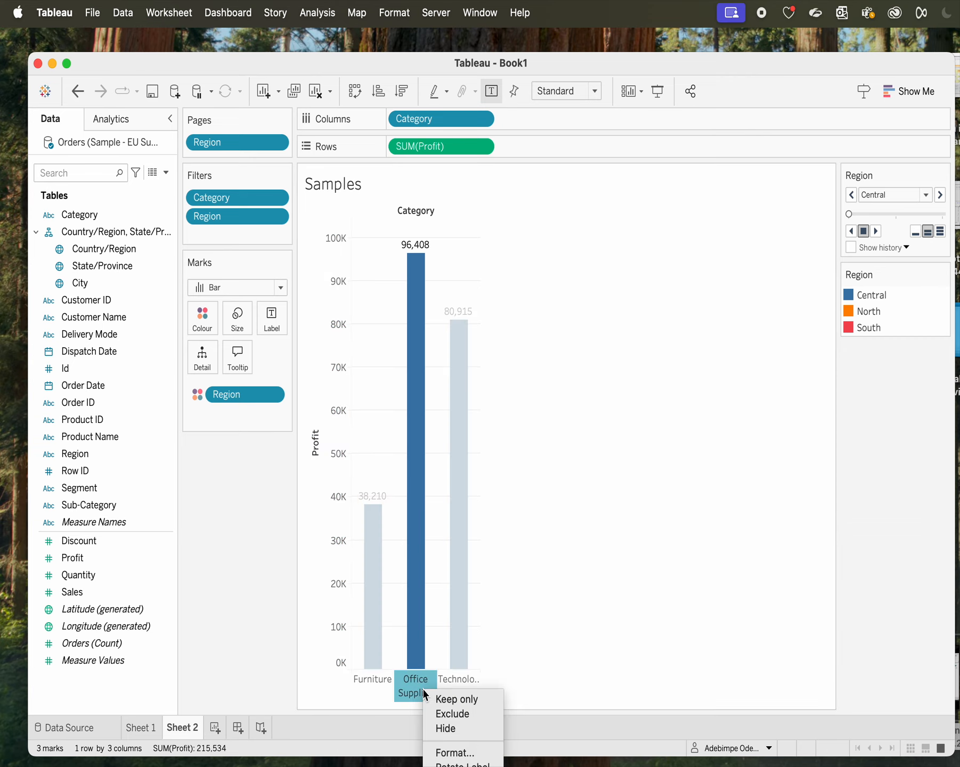
left_click(501, 584)
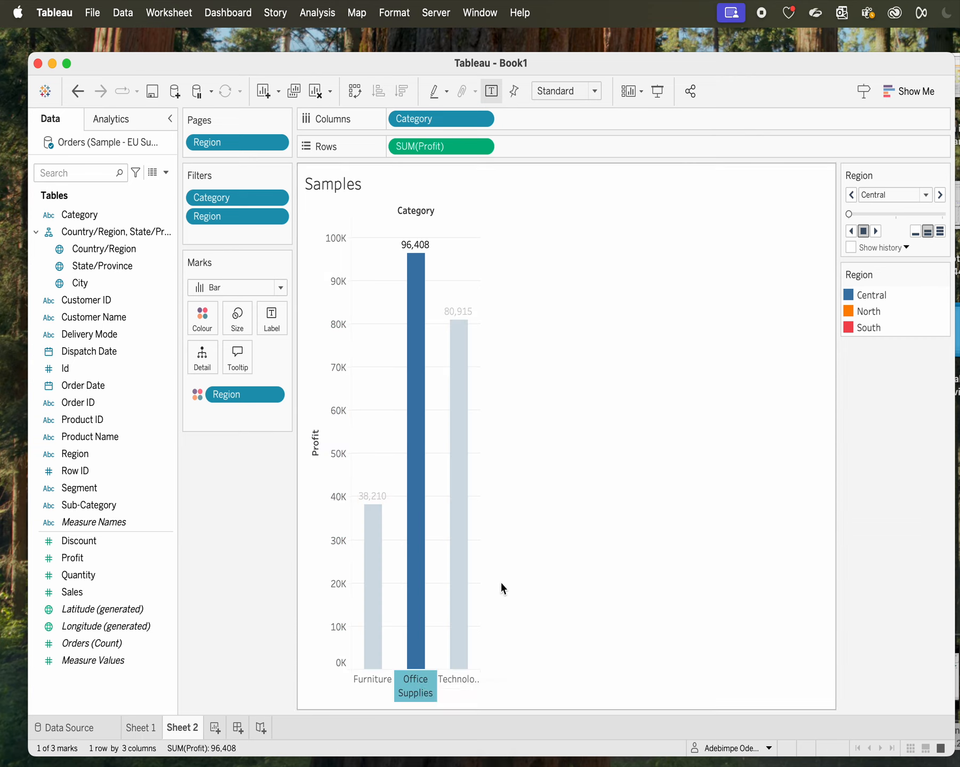
right_click(417, 682)
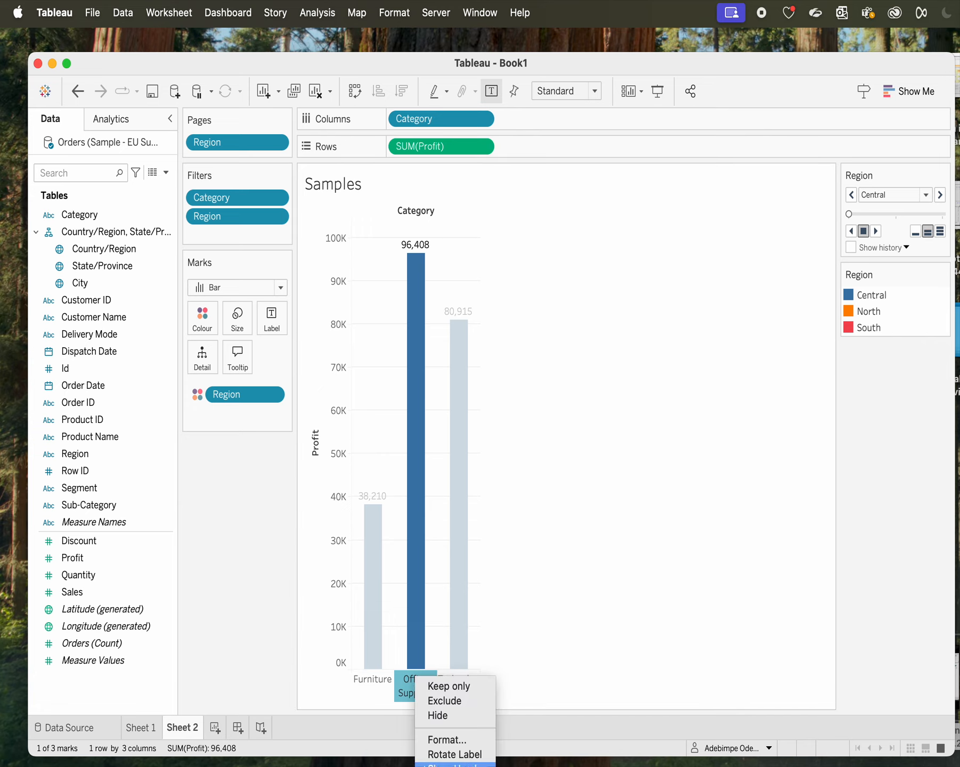
left_click(560, 593)
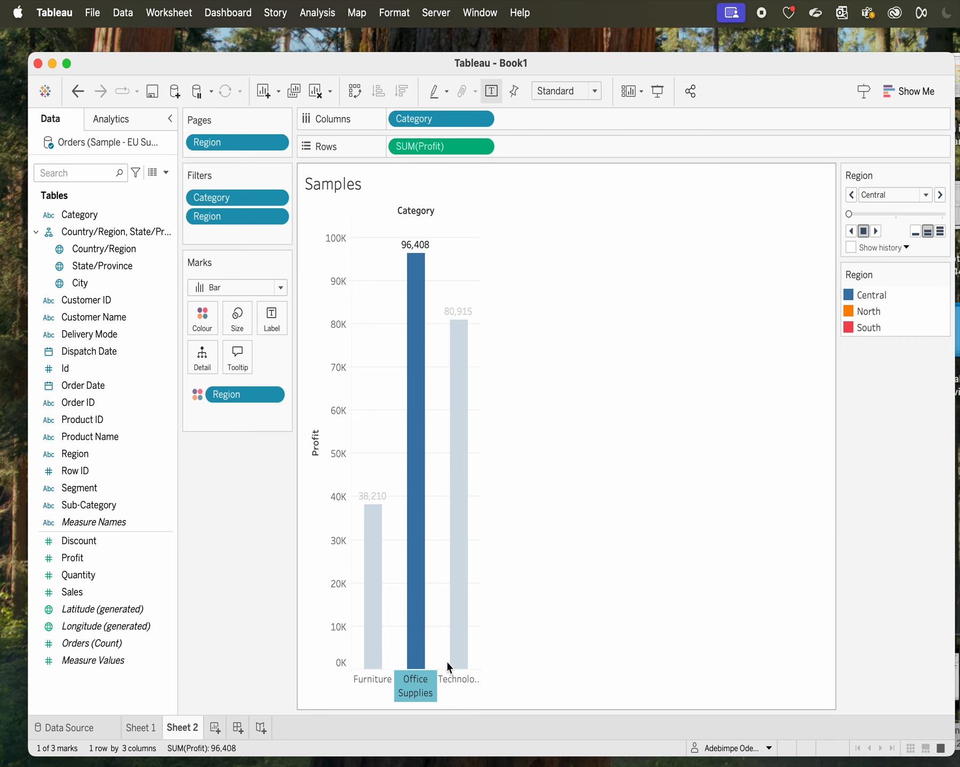
left_click(558, 656)
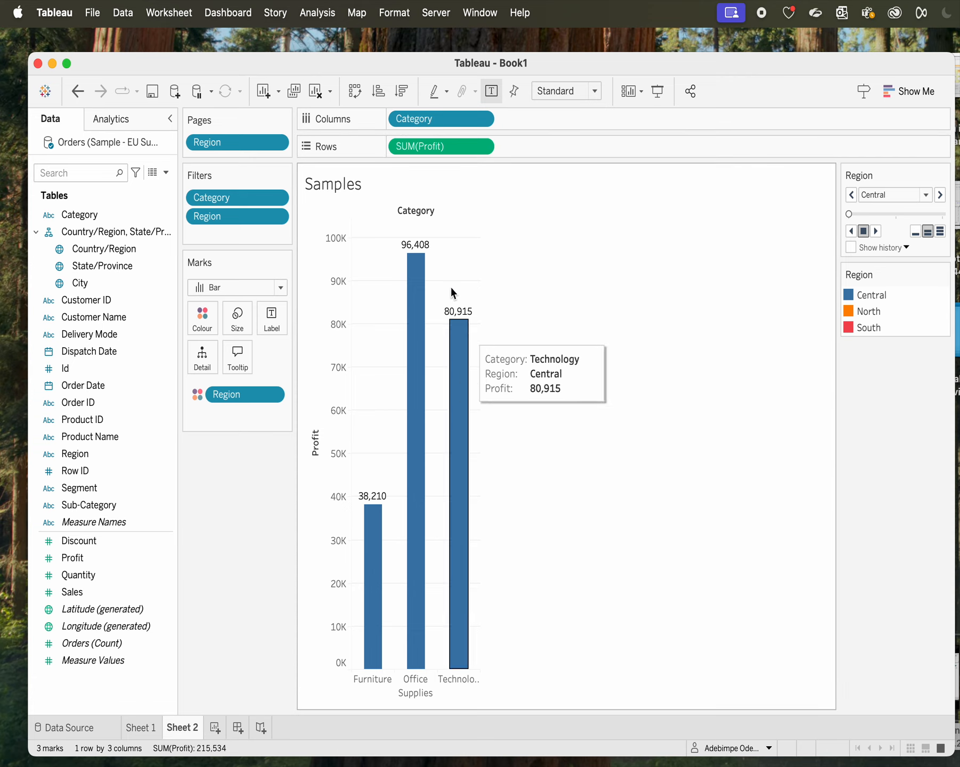
mouse_move(416, 272)
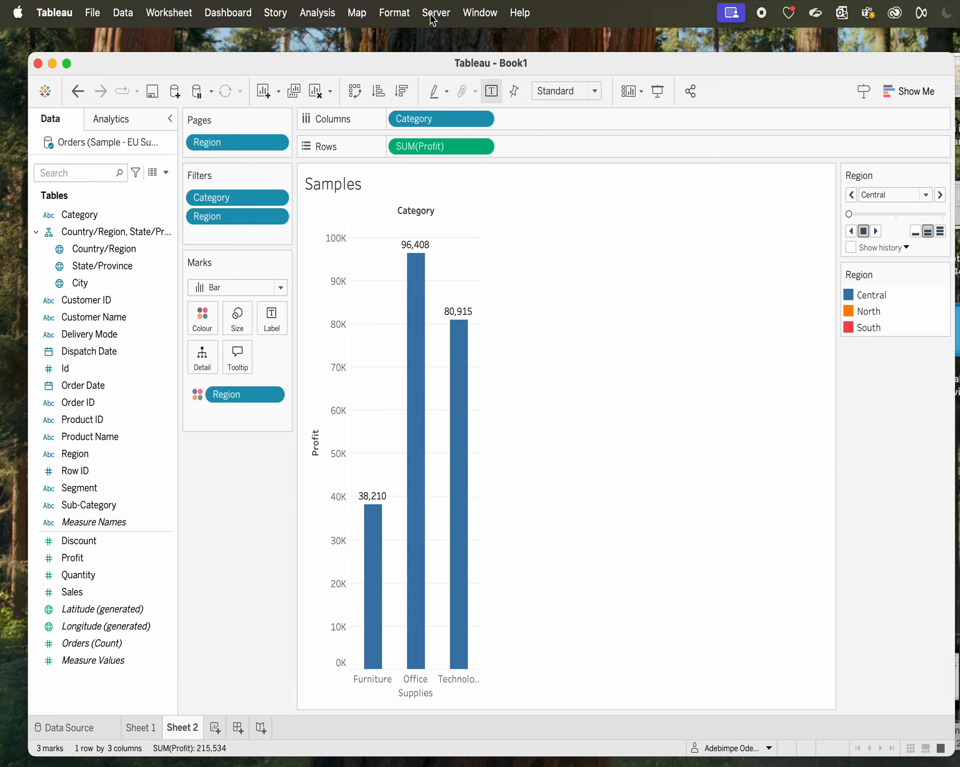
Show the bar chart worksheet's caption, open its text in the caption editor and accept the default wording
left_click(177, 16)
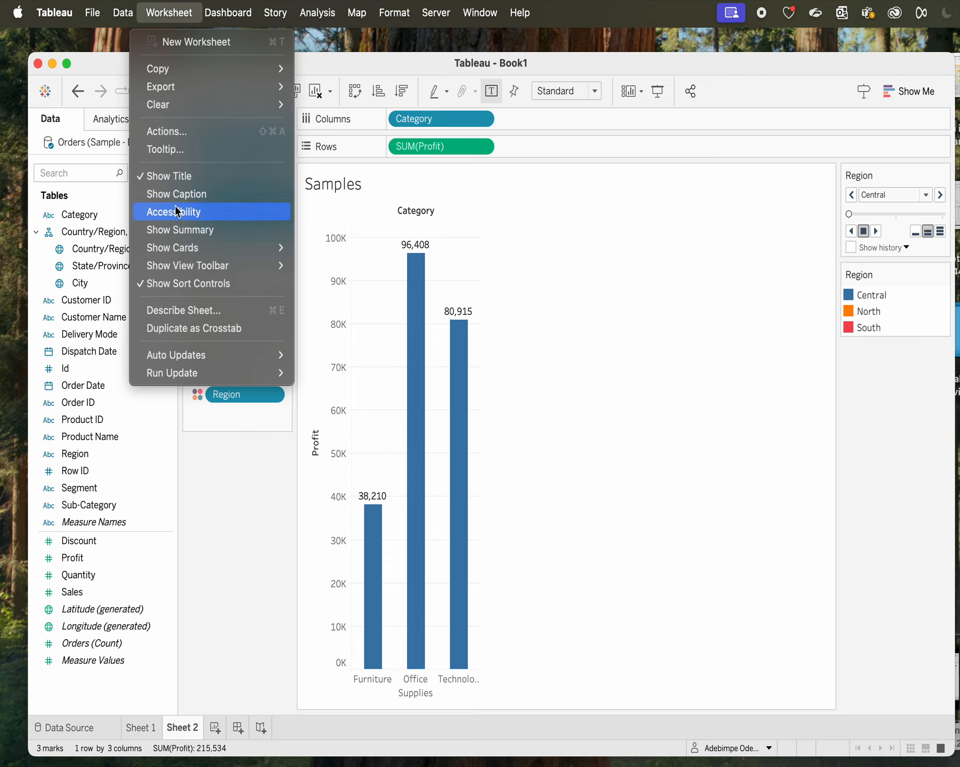
mouse_move(195, 247)
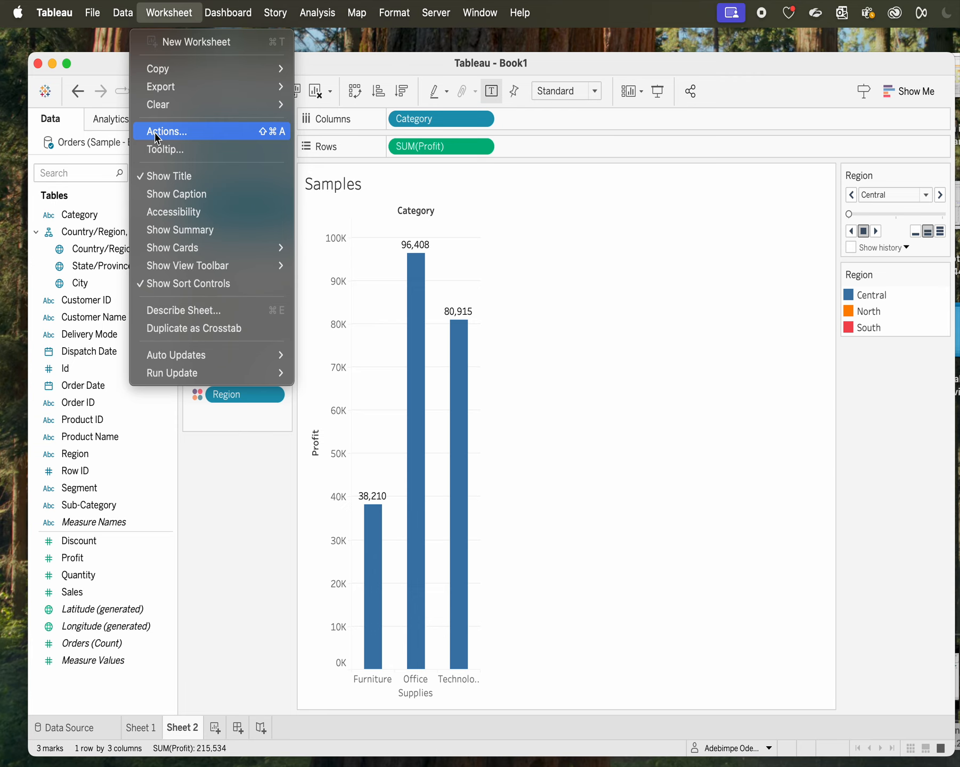
left_click(166, 195)
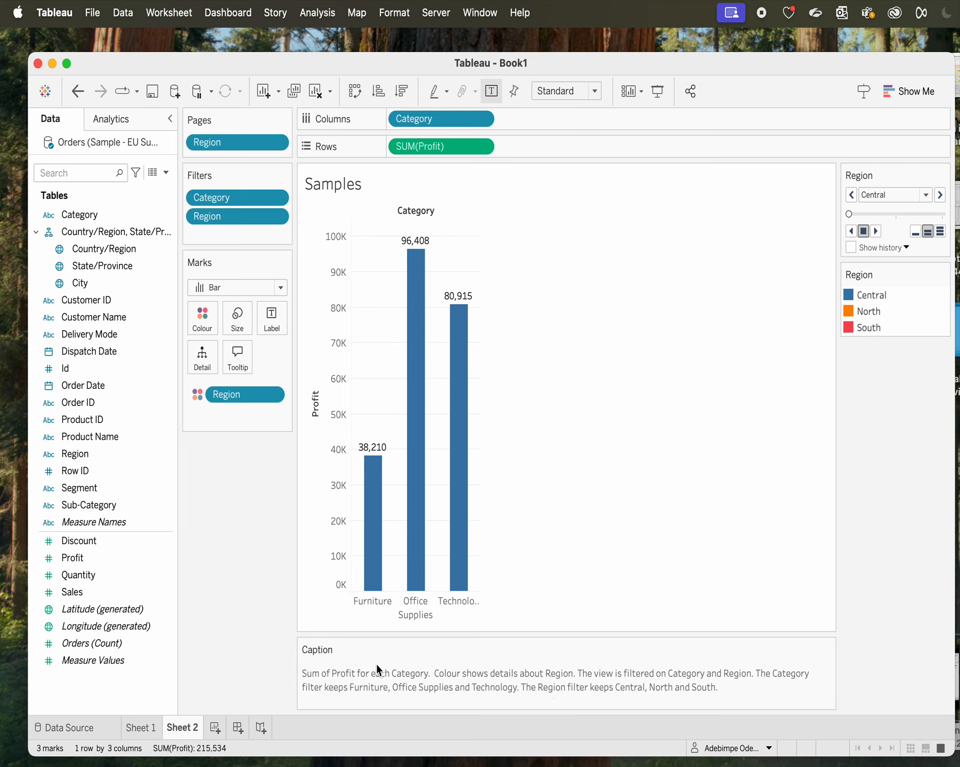
double_click(391, 671)
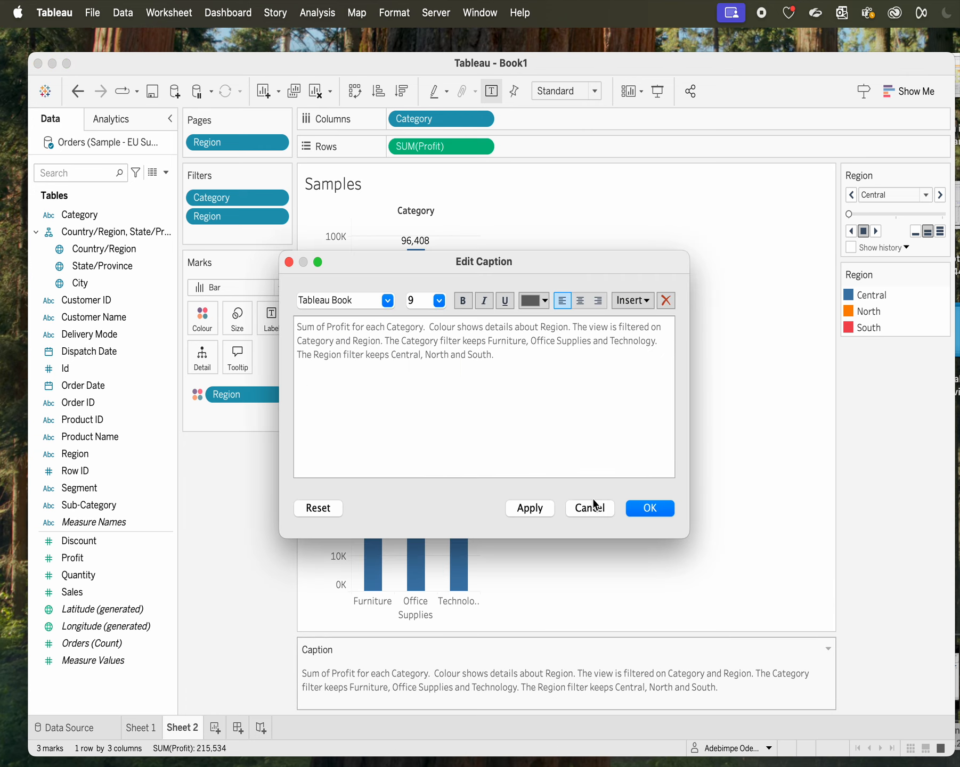
left_click(651, 509)
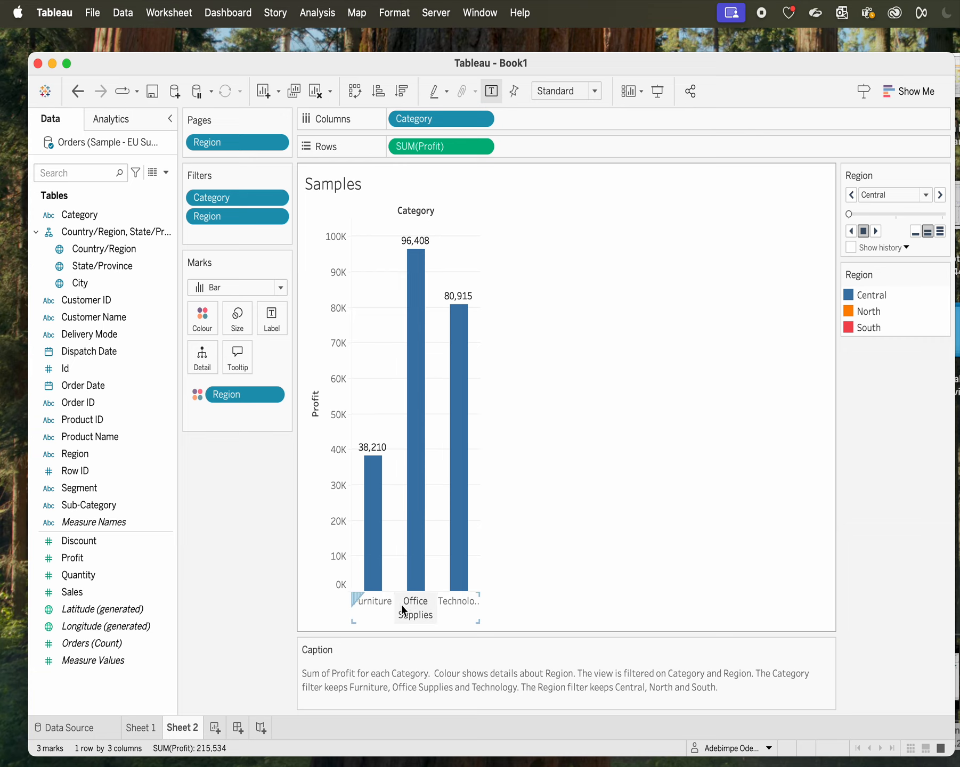
mouse_move(416, 589)
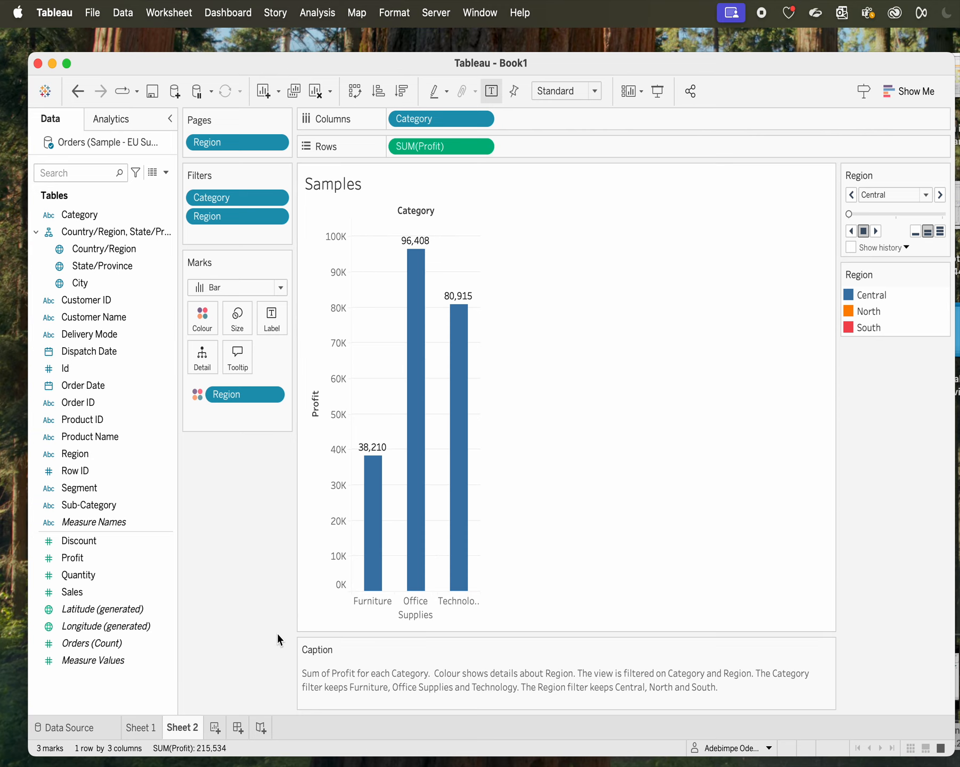
Open the formatting settings for the Segment headers in the Sheet 1 profit table
left_click(147, 728)
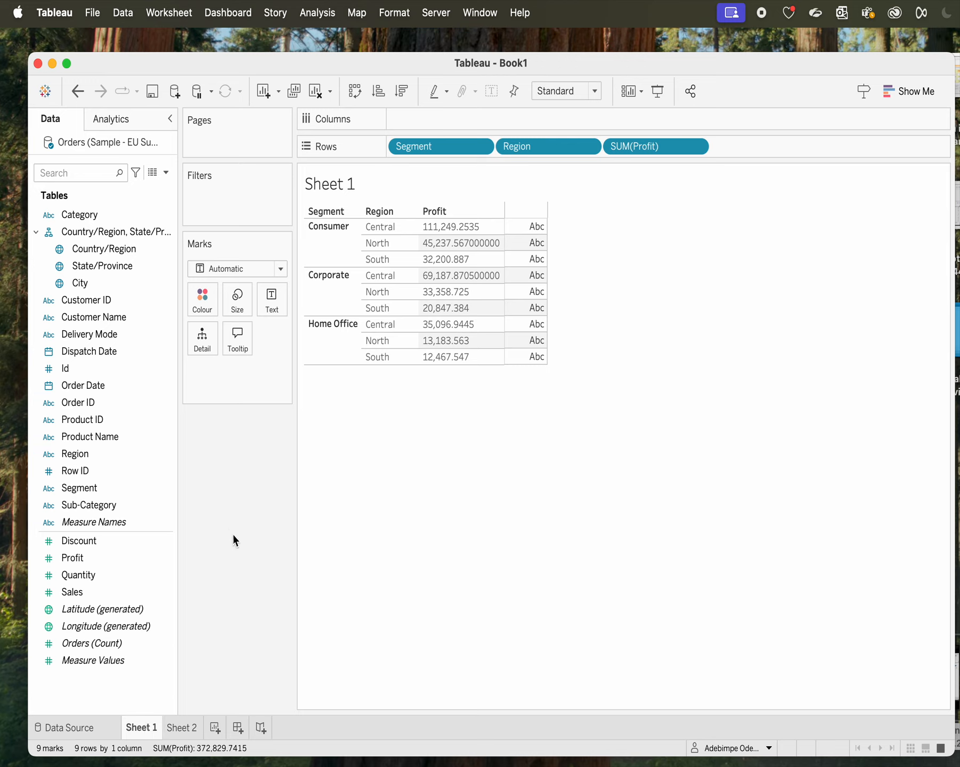
right_click(329, 235)
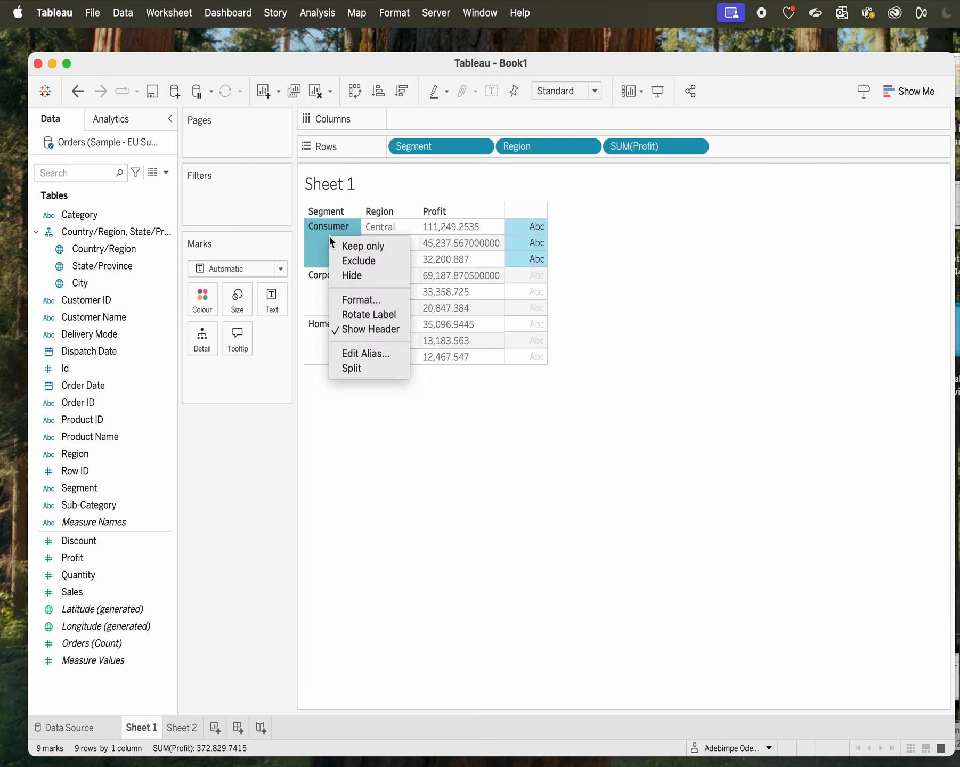
left_click(362, 302)
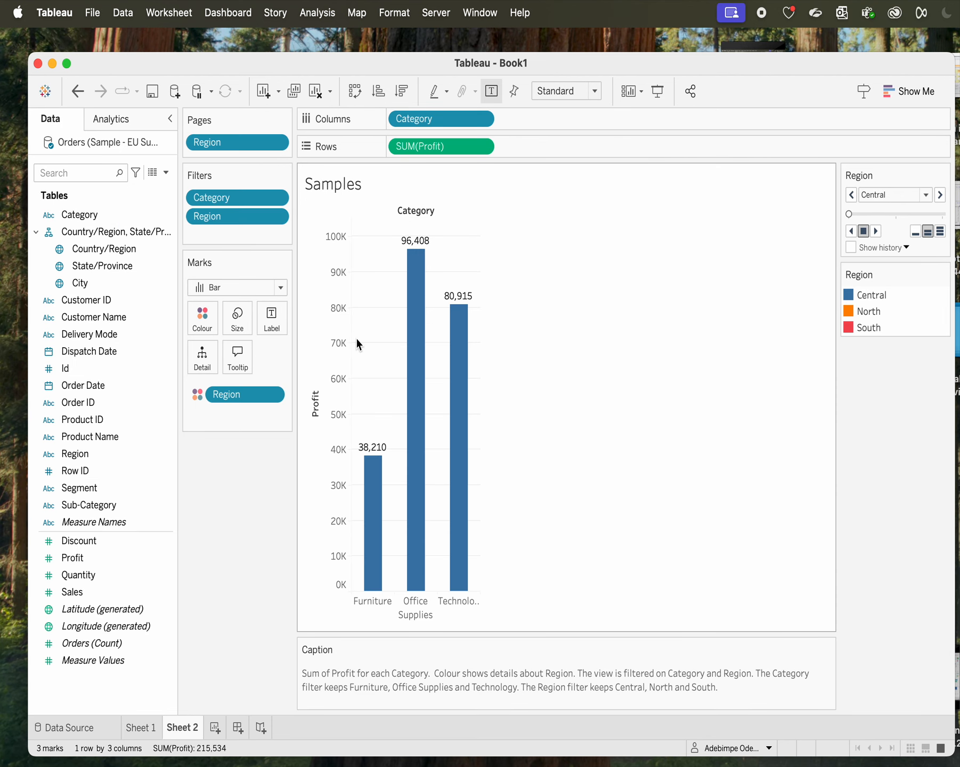
Compare the formatted table on Sheet 1 with the bar chart on Sheet 2, and inspect the Consumer Central profit details
left_click(142, 727)
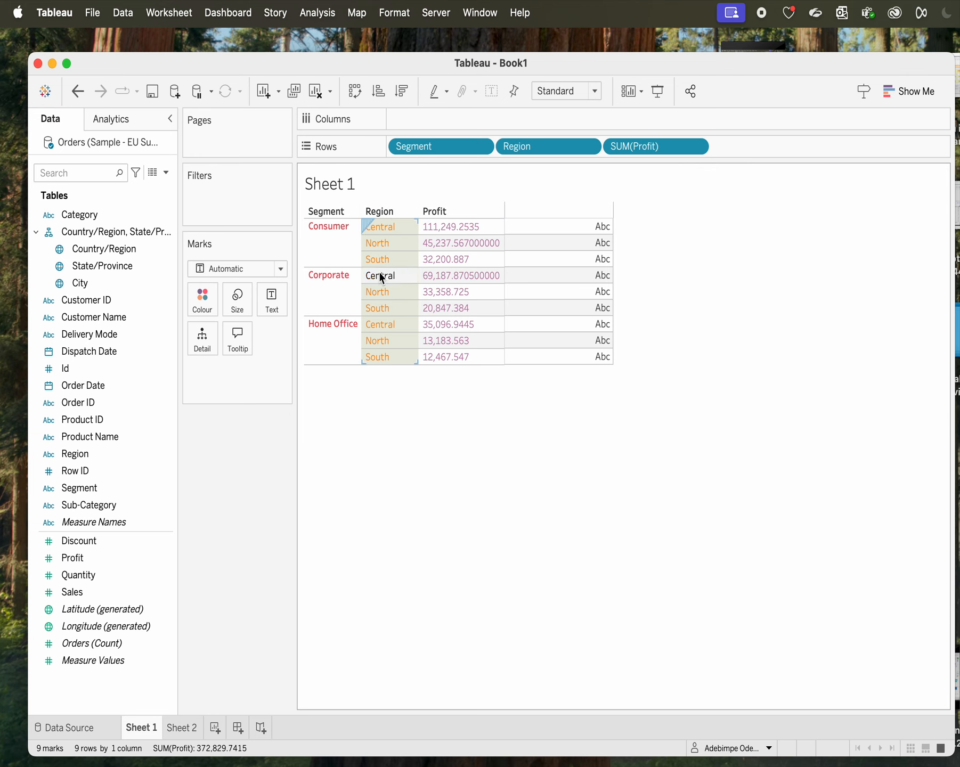
left_click(186, 728)
mouse_move(408, 380)
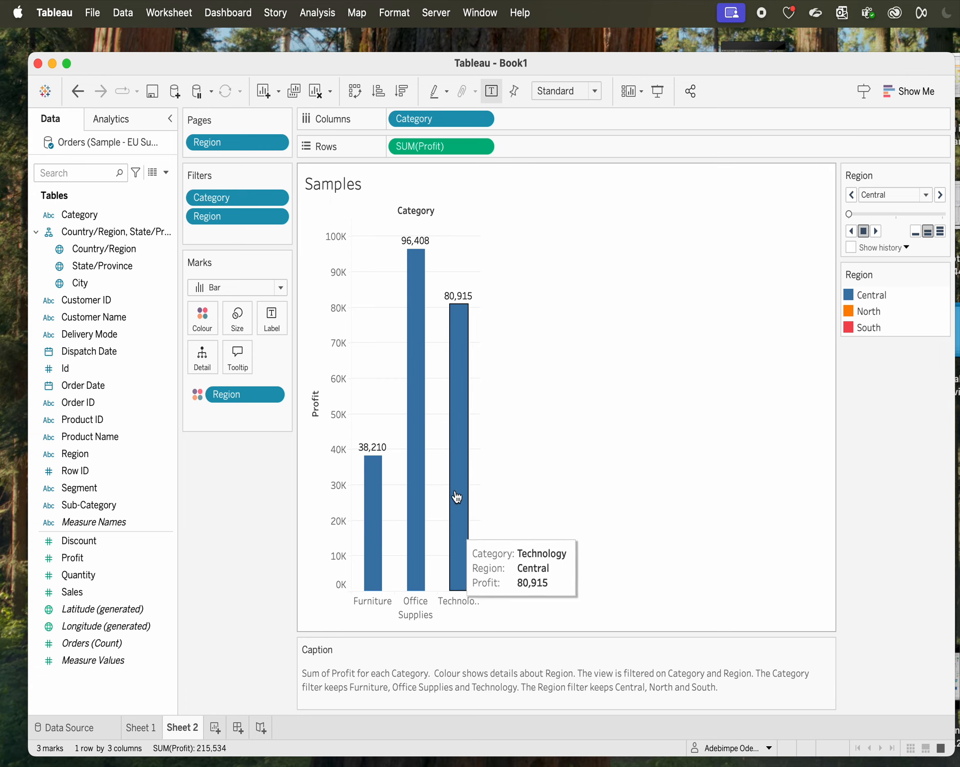
left_click(130, 731)
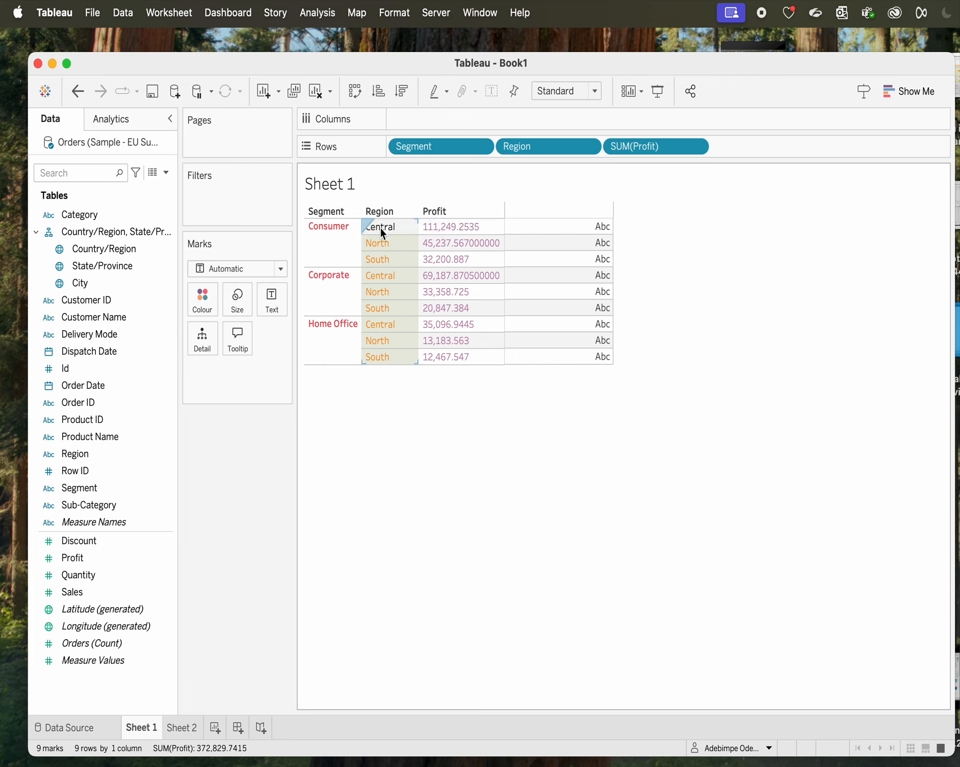
left_click(448, 226)
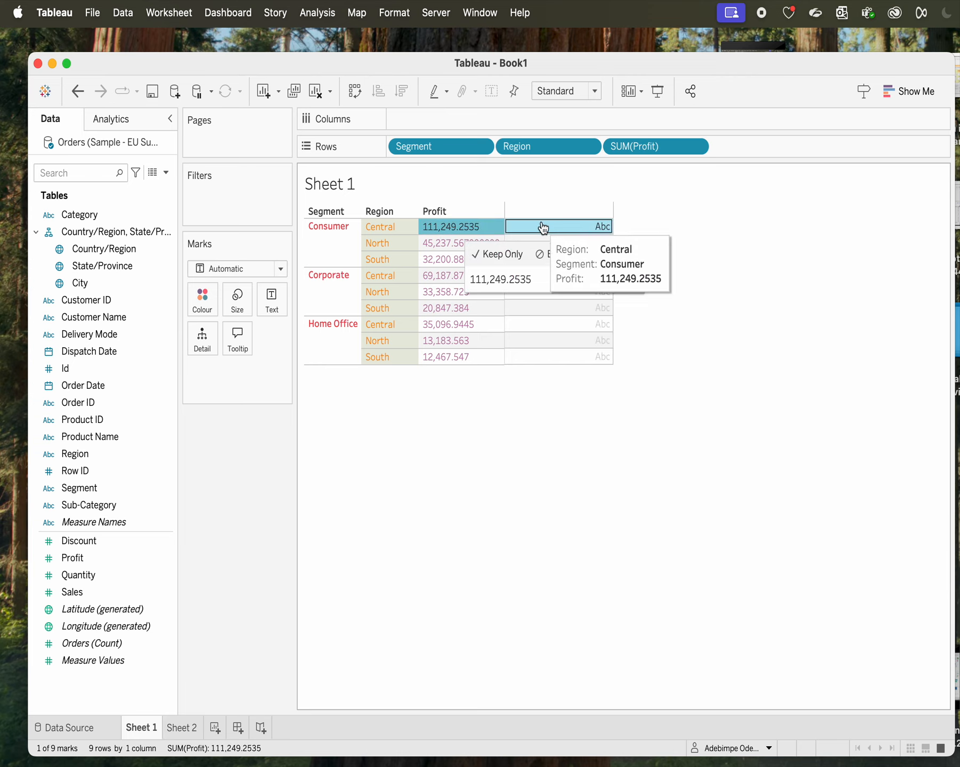
left_click(549, 196)
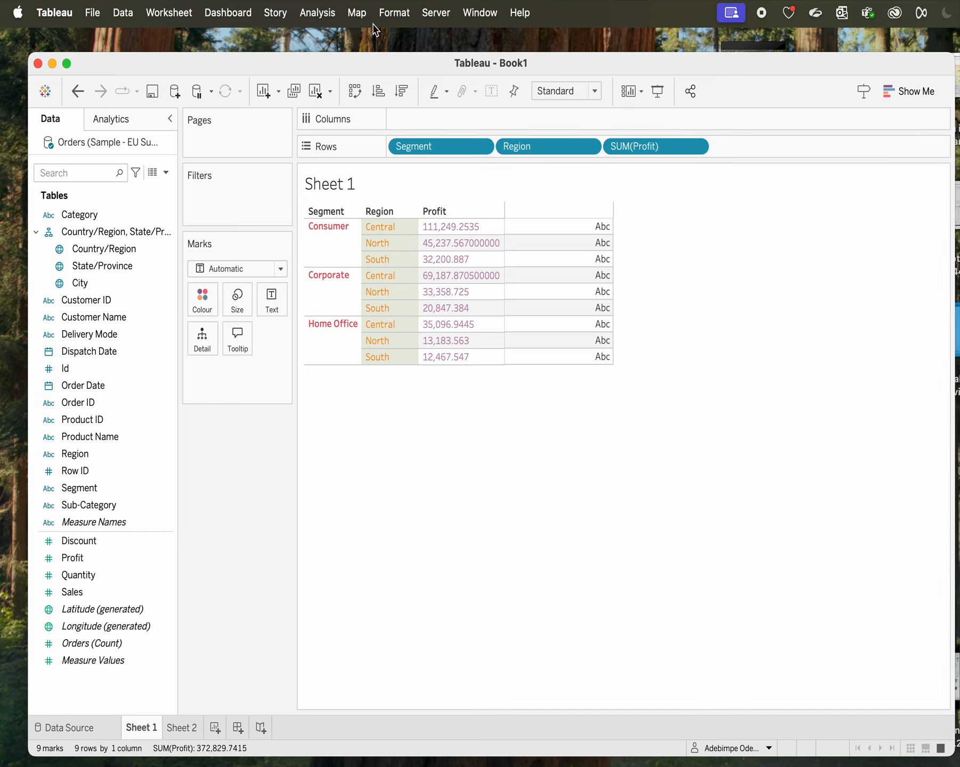
Review the worksheet formatting commands and the field label formatting settings for Segment and Profit on Sheet 1
left_click(396, 14)
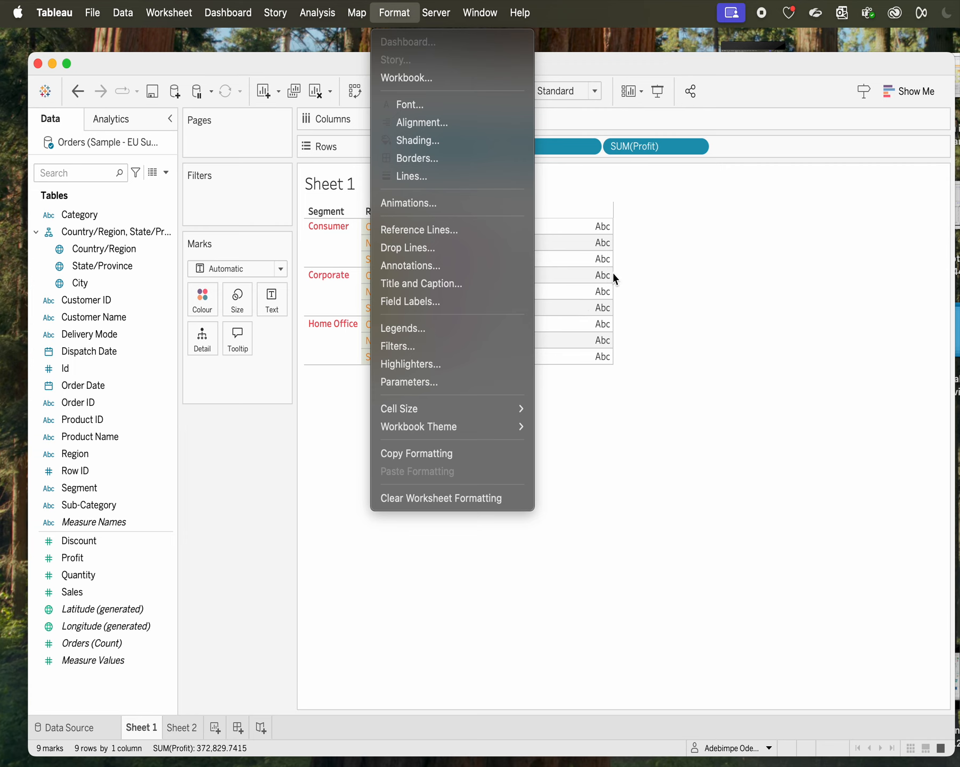
left_click(640, 331)
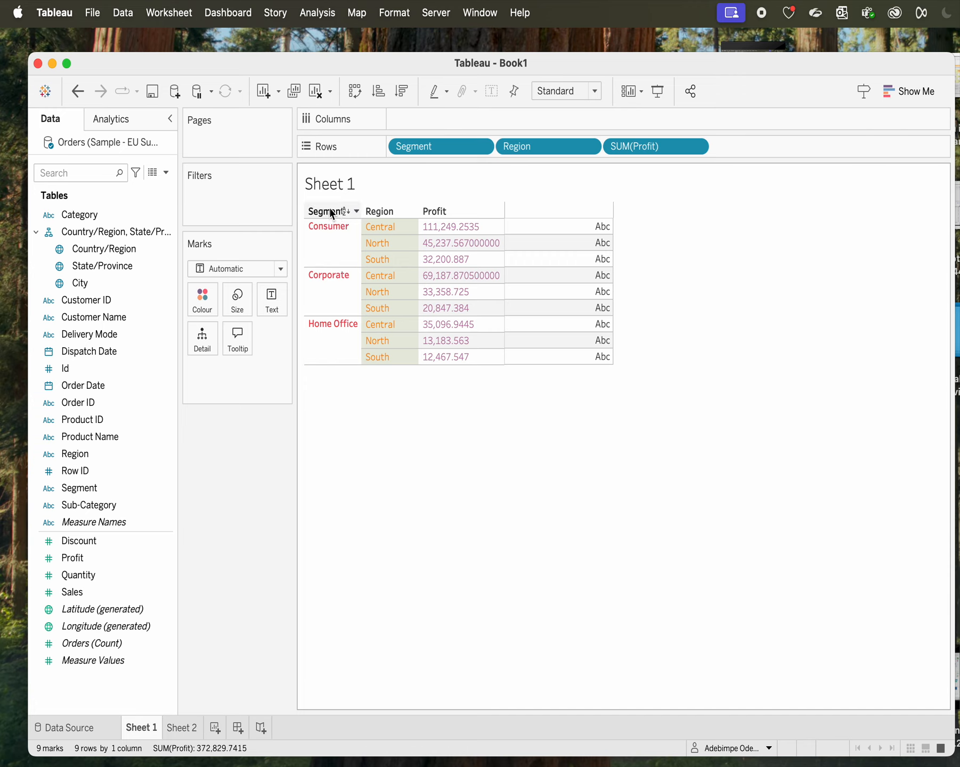
right_click(310, 206)
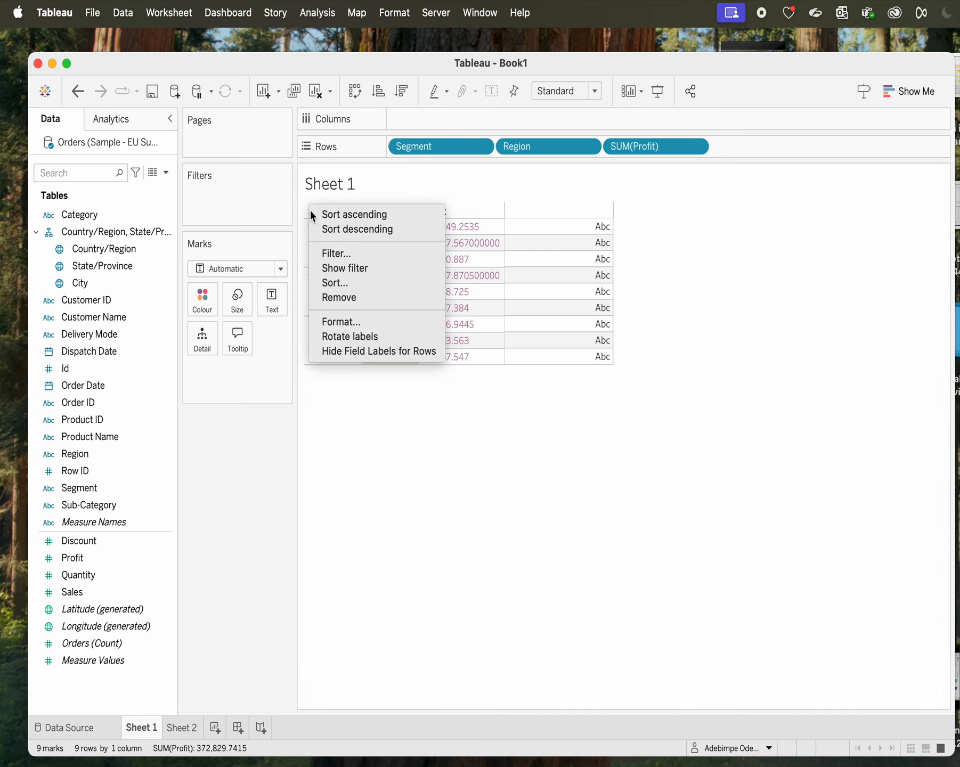
left_click(343, 322)
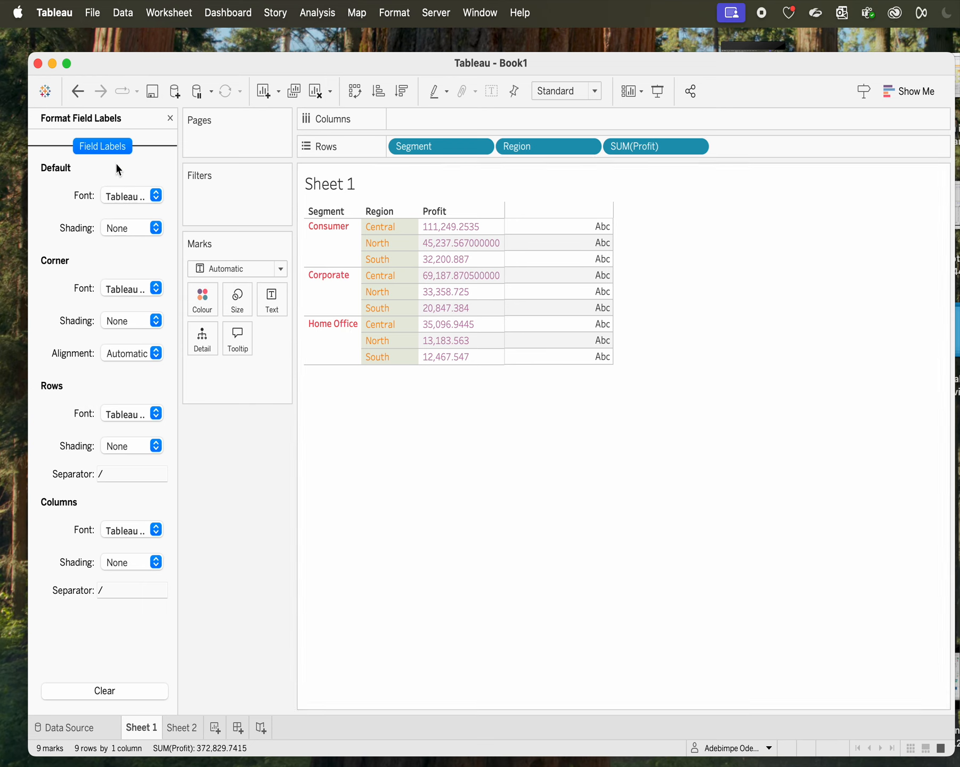
left_click(169, 119)
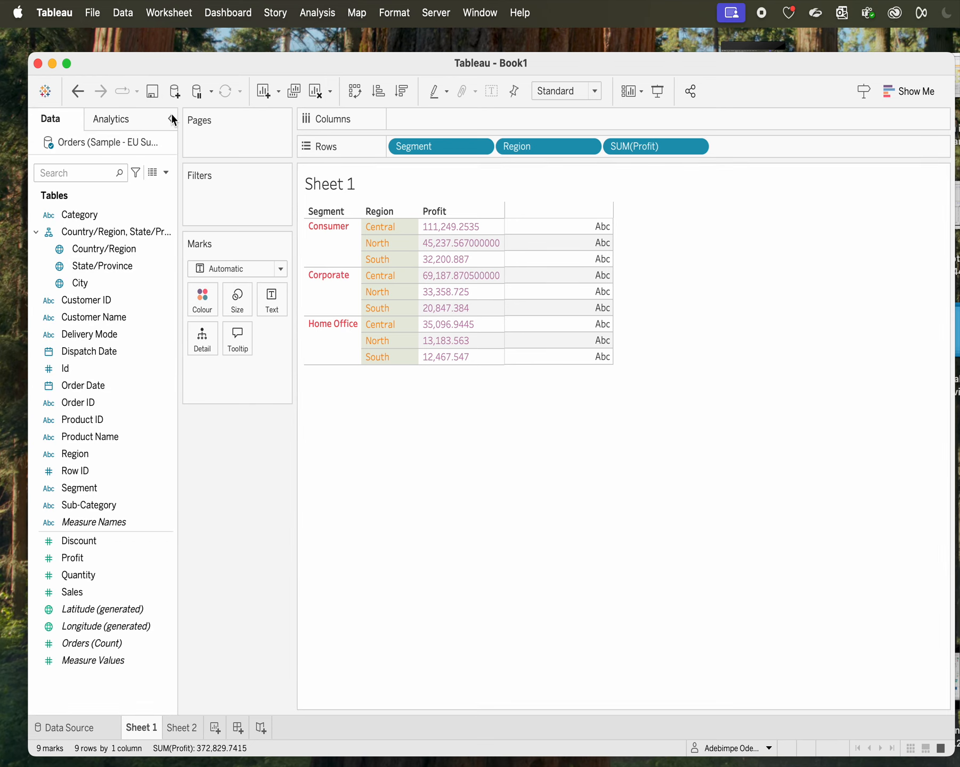
right_click(441, 215)
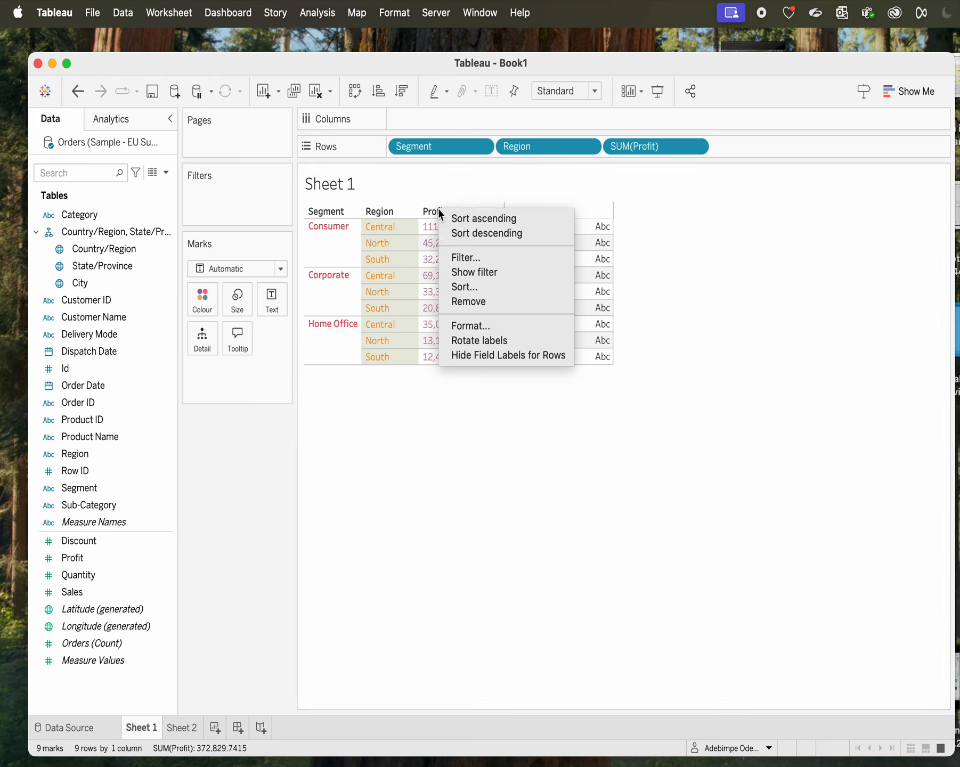
left_click(476, 327)
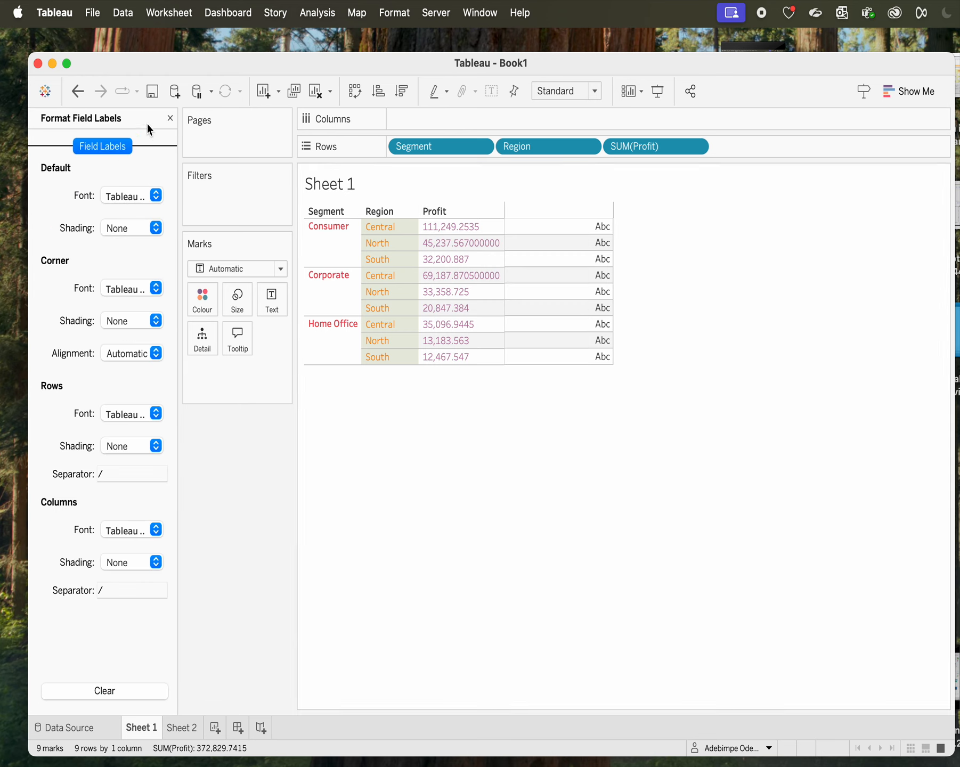
left_click(168, 120)
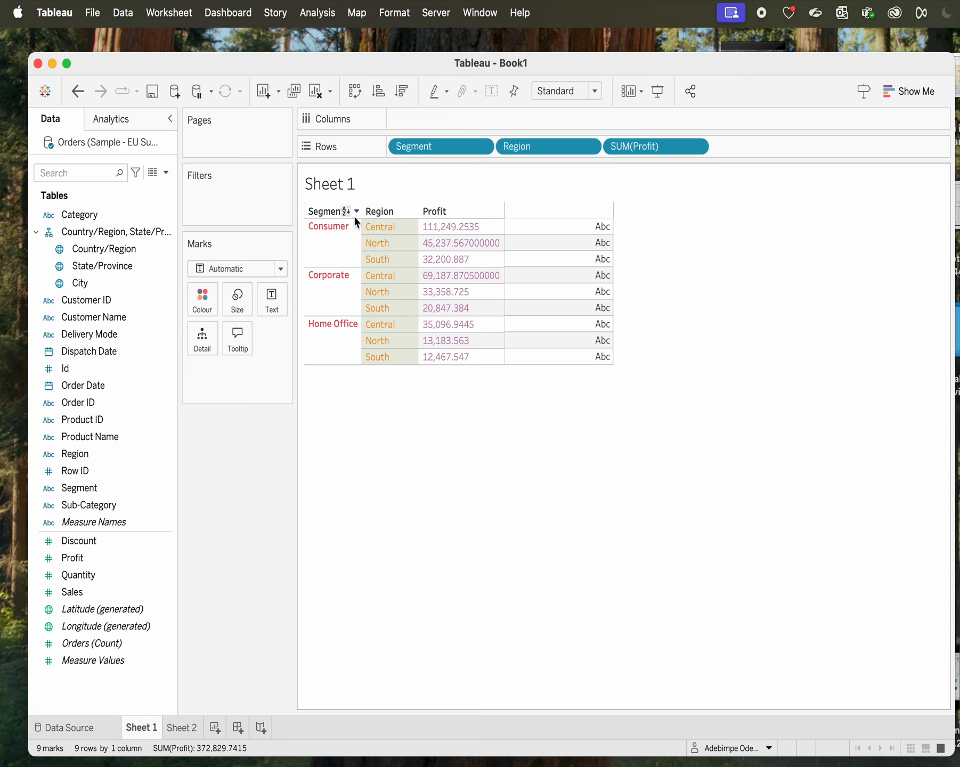
Open the header formatting settings for the Segment values, starting from the Consumer cell
left_click(449, 219)
left_click(315, 226)
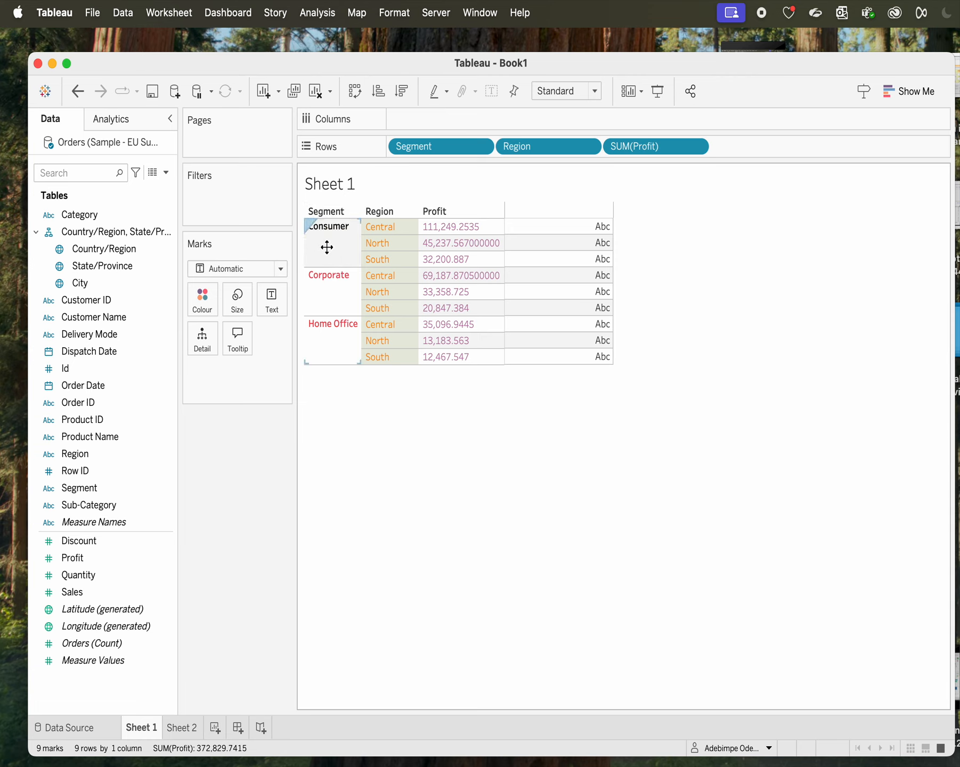
right_click(327, 247)
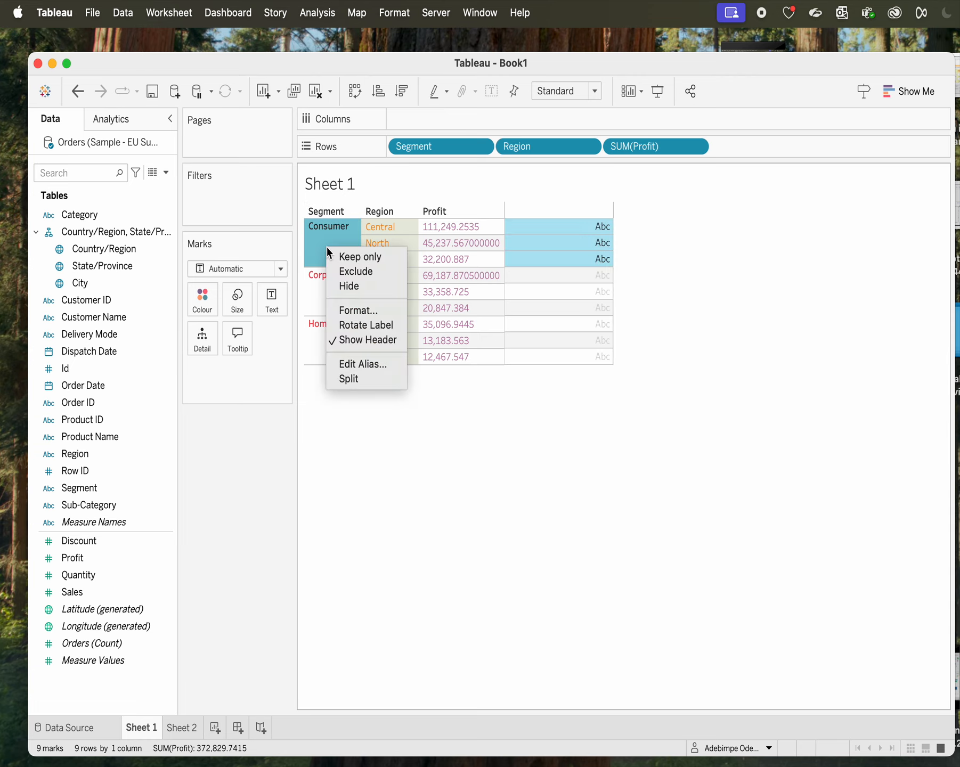
left_click(363, 310)
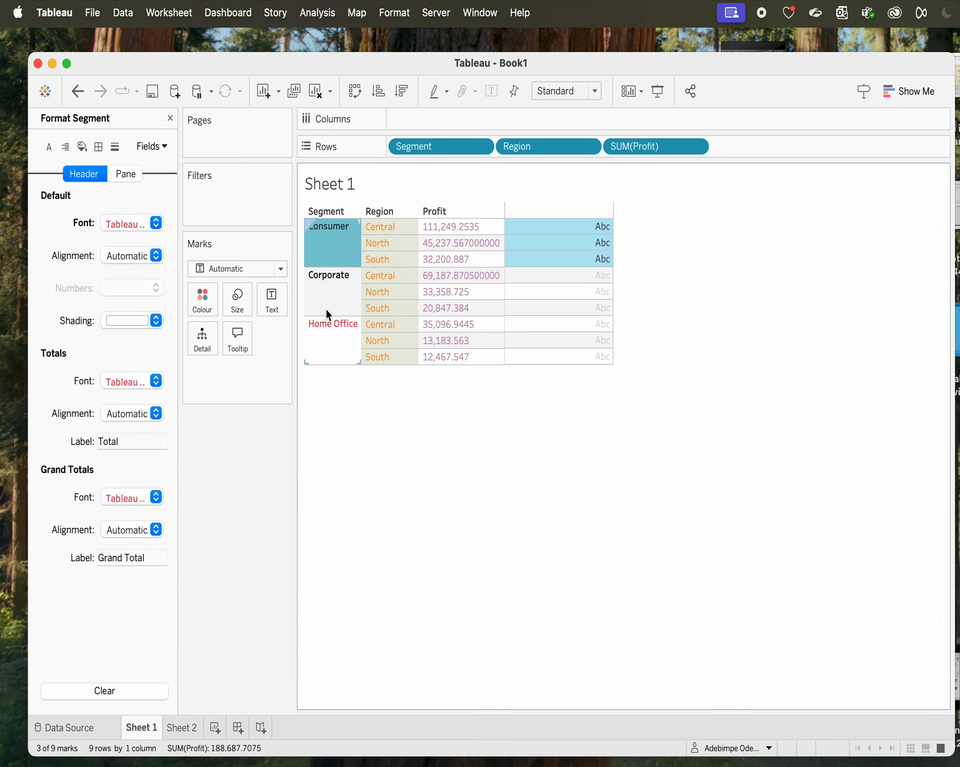
Review the header formatting settings for the Region values, starting from the Consumer segment's Central cell, and close them
left_click(369, 398)
left_click(382, 229)
right_click(381, 231)
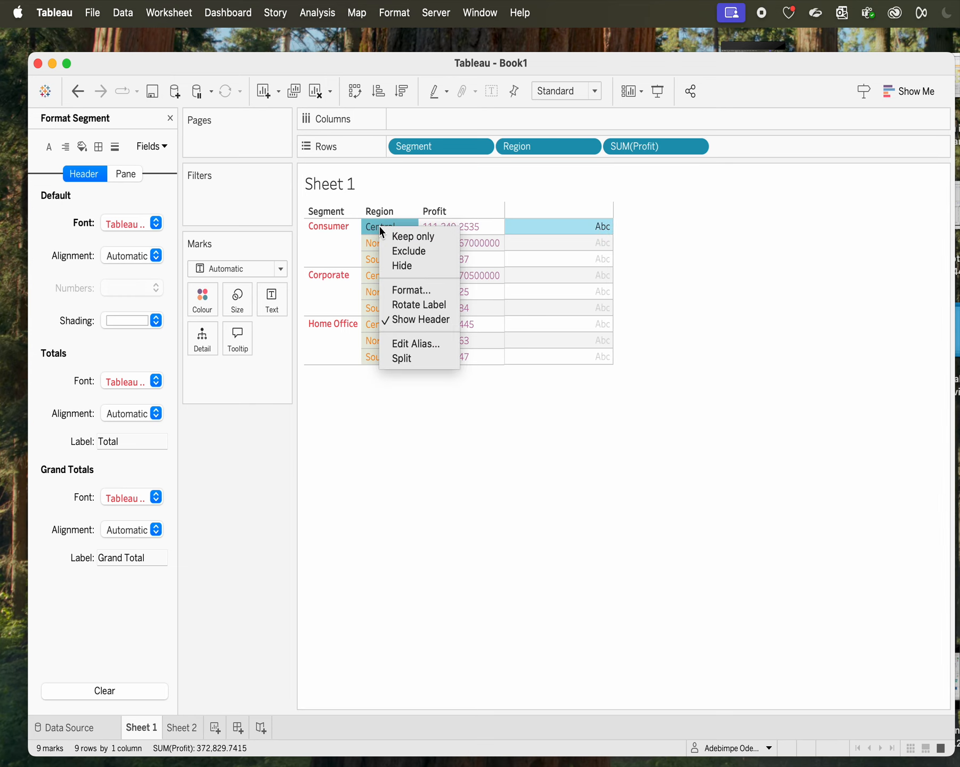
left_click(416, 288)
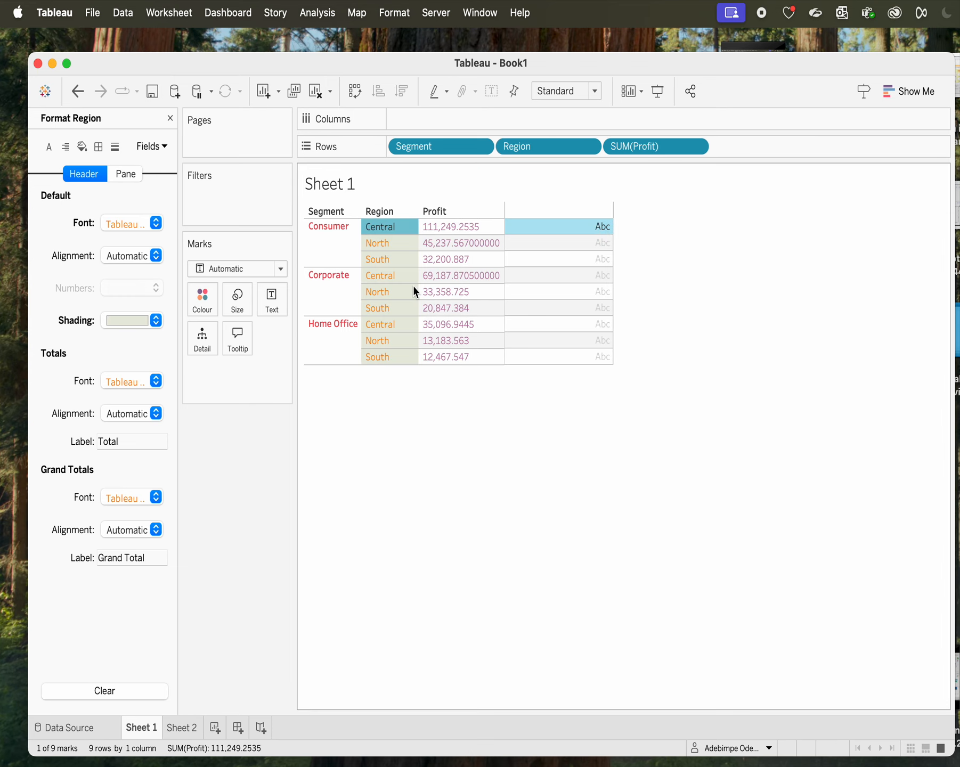
left_click(171, 119)
Review the header formatting settings for SUM(Profit), starting from the Consumer Central profit value, and close them
left_click(448, 221)
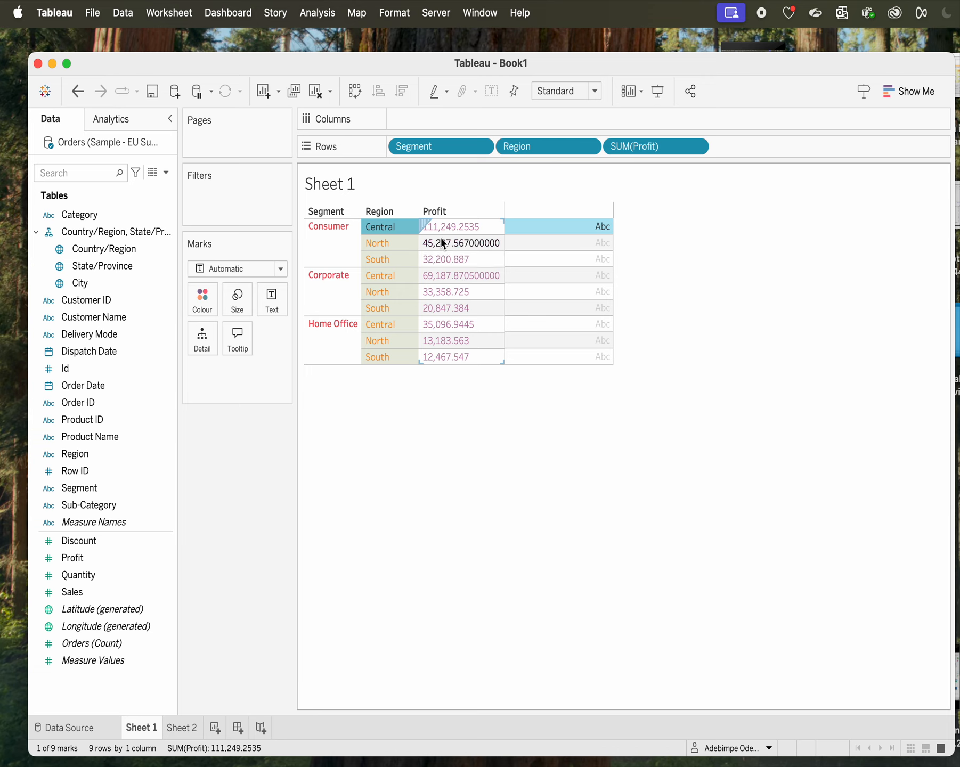
left_click(459, 399)
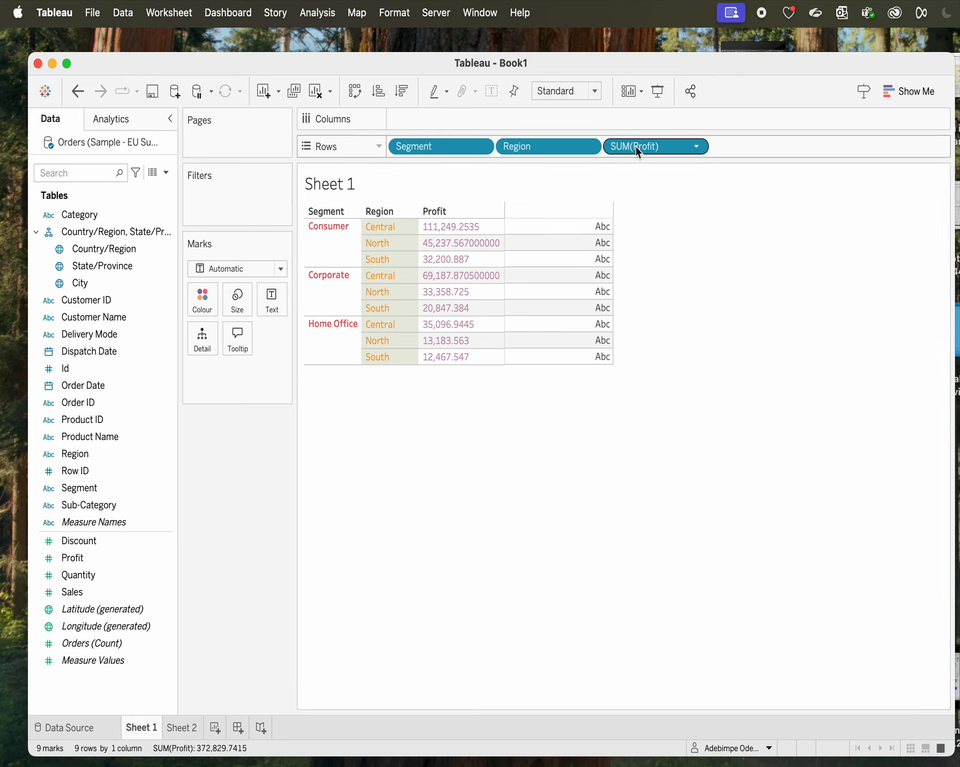
right_click(440, 230)
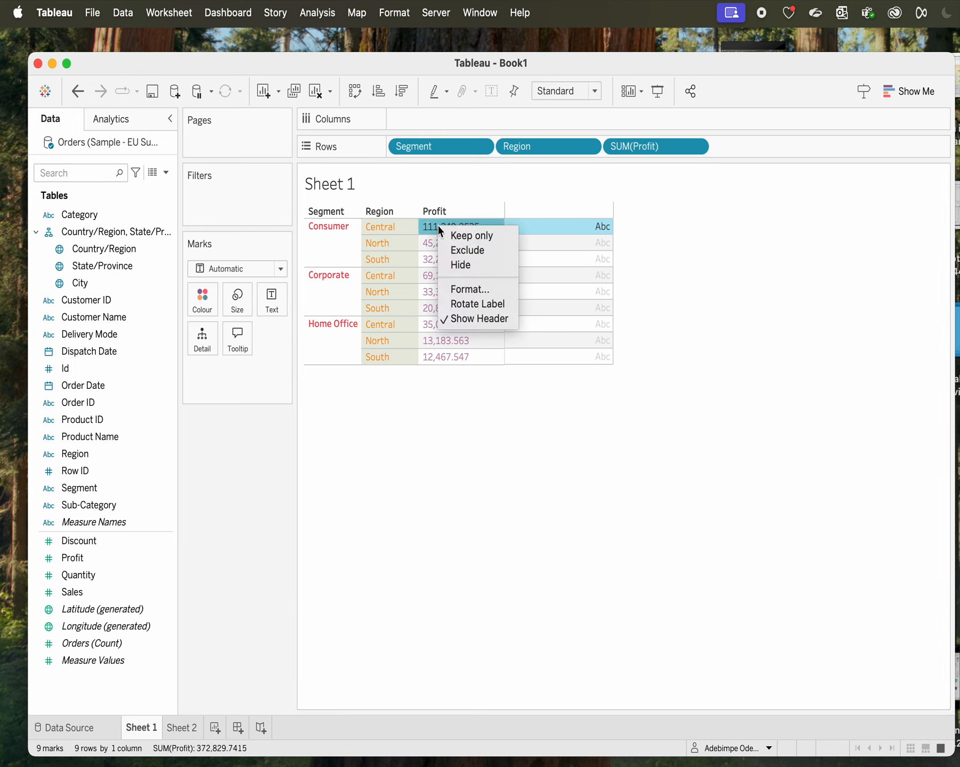
left_click(470, 290)
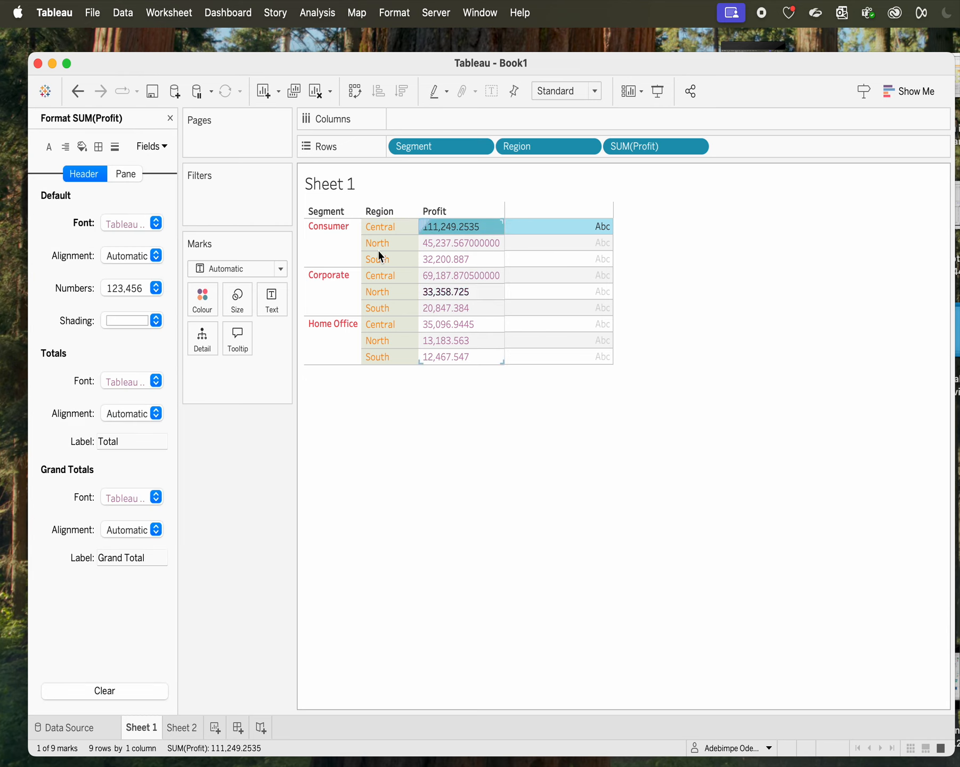
left_click(171, 120)
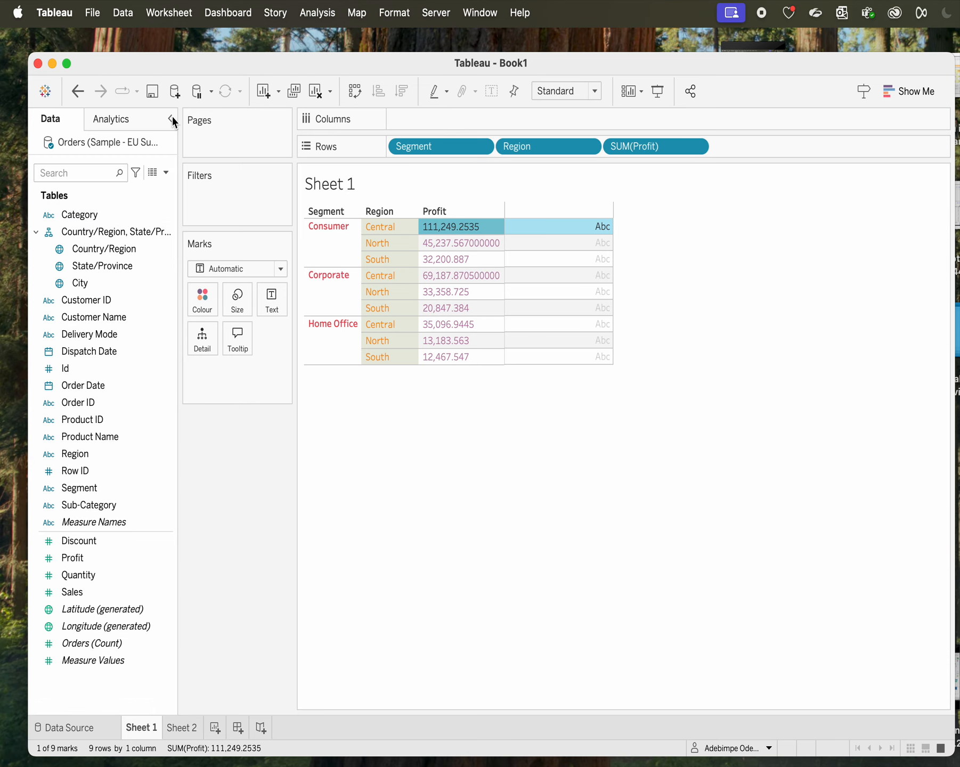
Try converting SUM(Profit) on Rows to continuous, and view the Columns font formatting settings from the Consumer Central bar
left_click(697, 147)
left_click(648, 381)
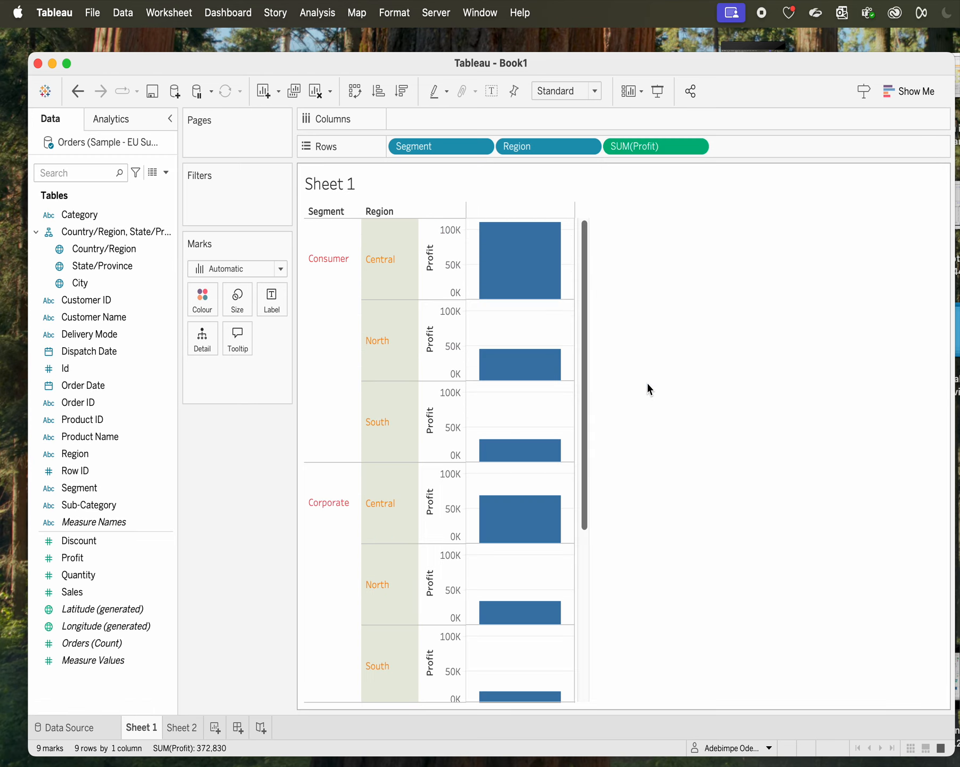
left_click(512, 263)
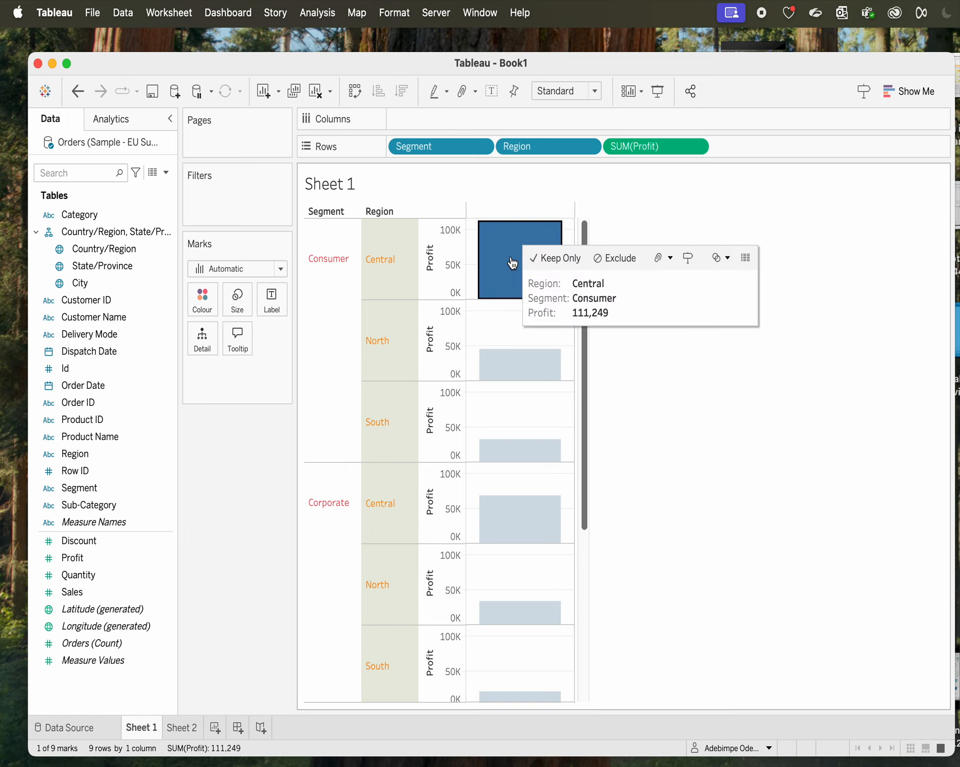
right_click(512, 263)
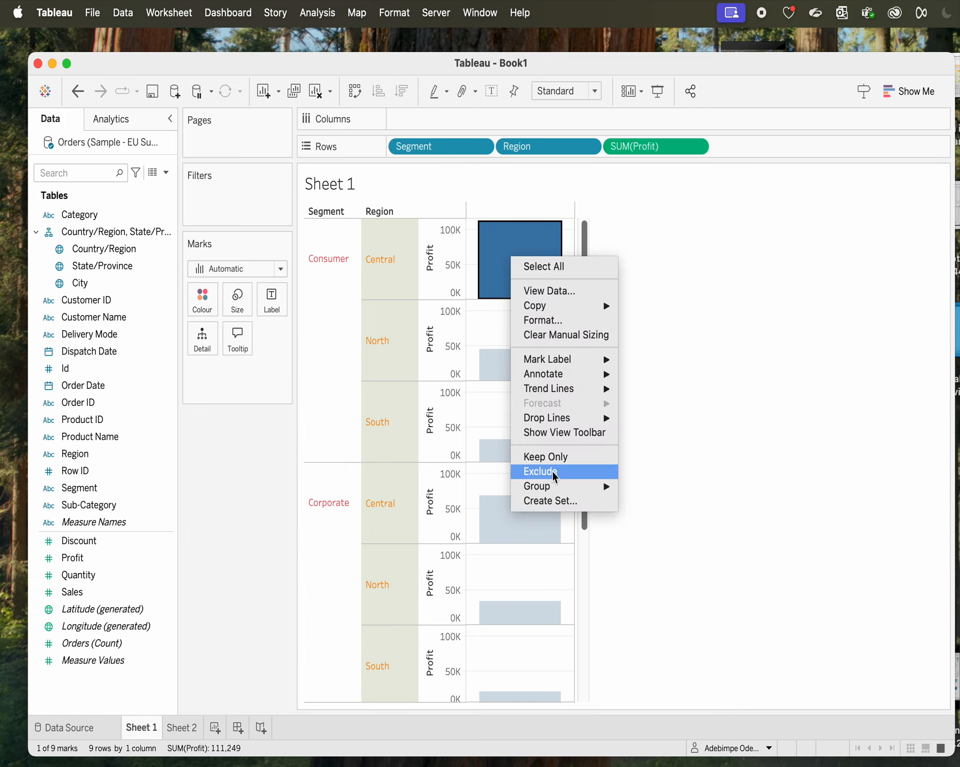
left_click(557, 322)
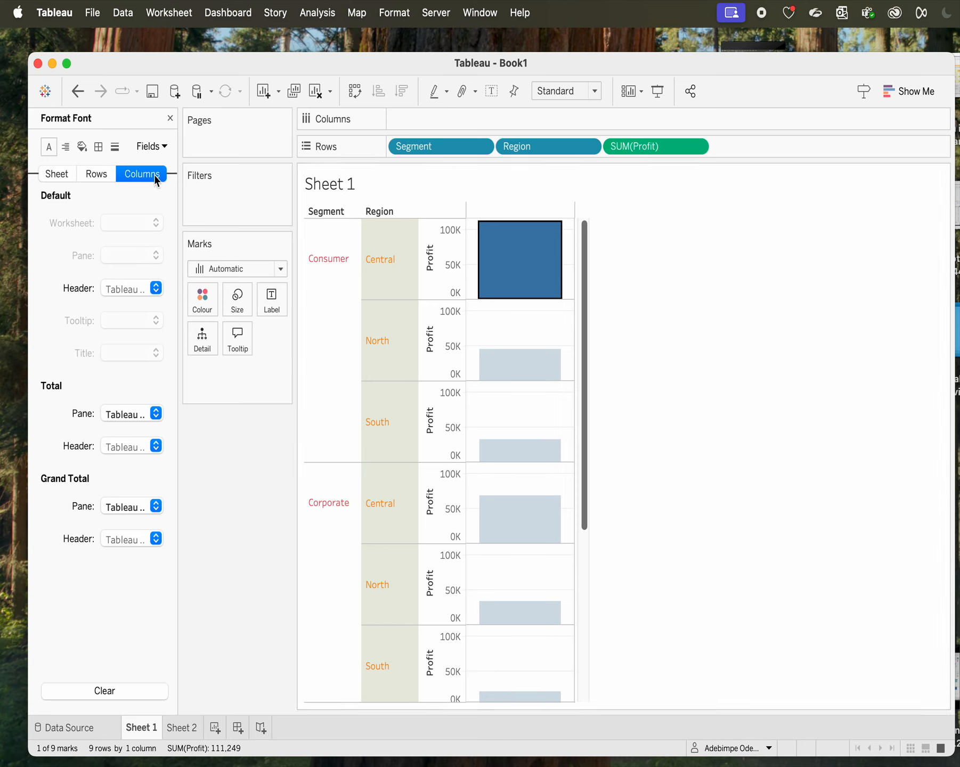
left_click(677, 247)
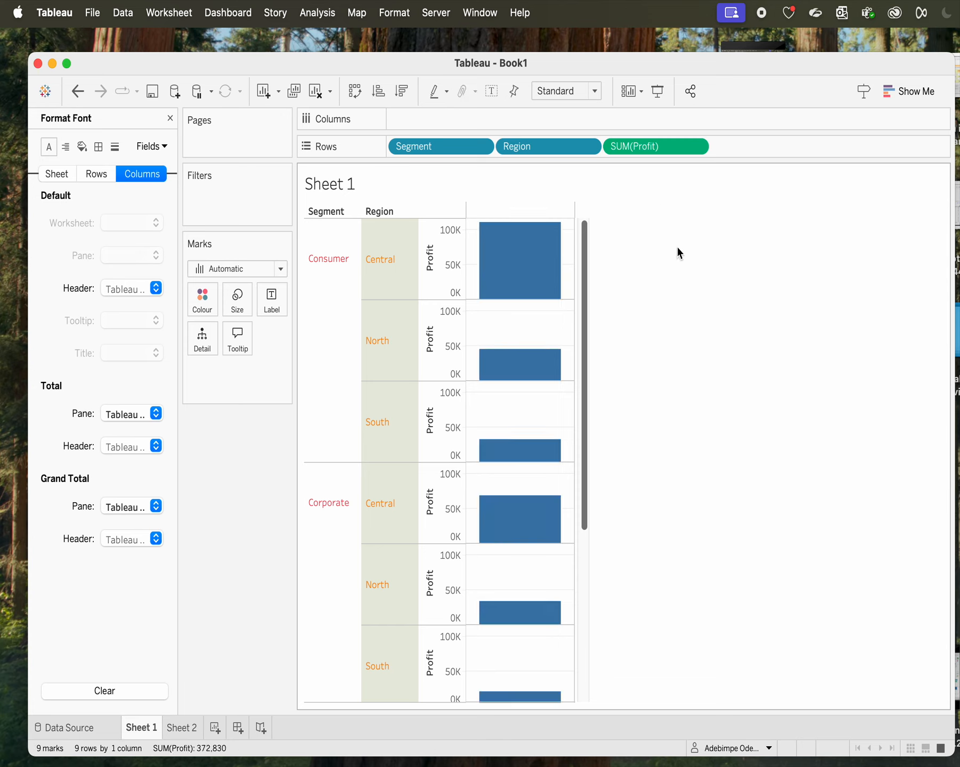
Close the font formatting settings and undo the conversion of SUM(Profit) to continuous
left_click(169, 120)
left_click(79, 92)
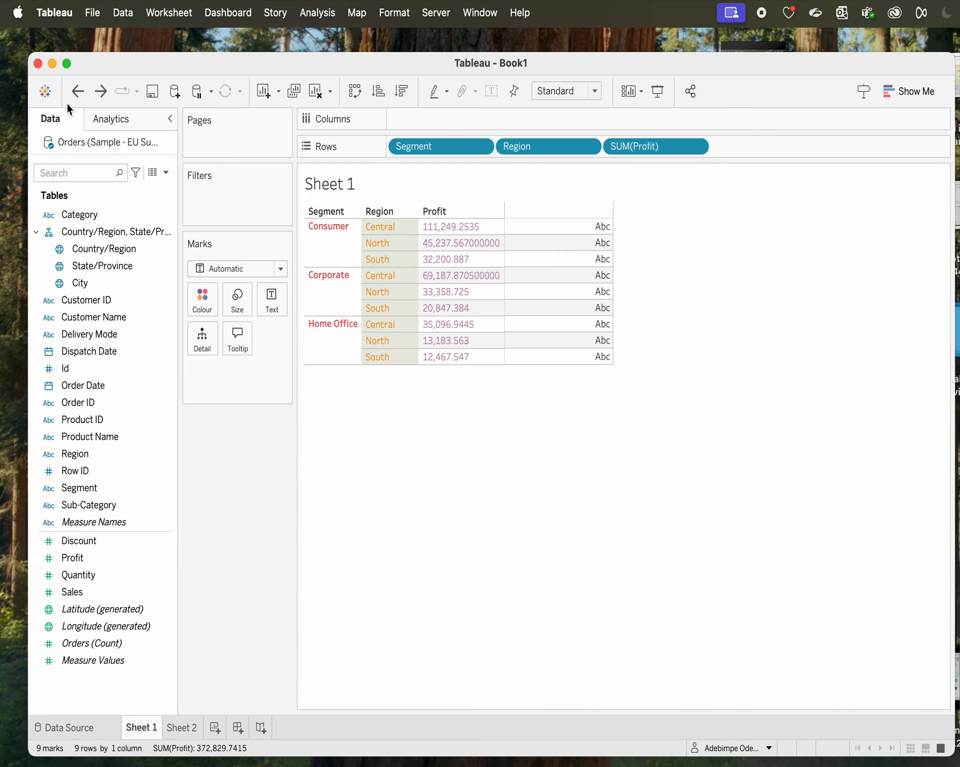
left_click(75, 75)
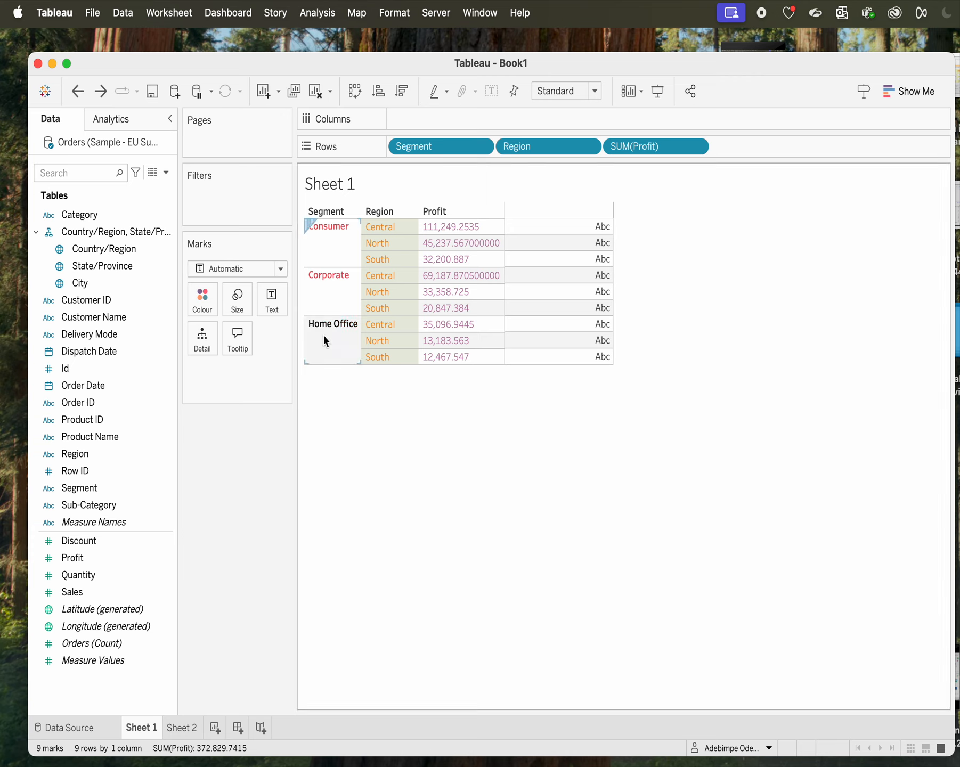
Set the pane font colour of SUM(Profit) to dark gold in its formatting settings, and close them
right_click(449, 232)
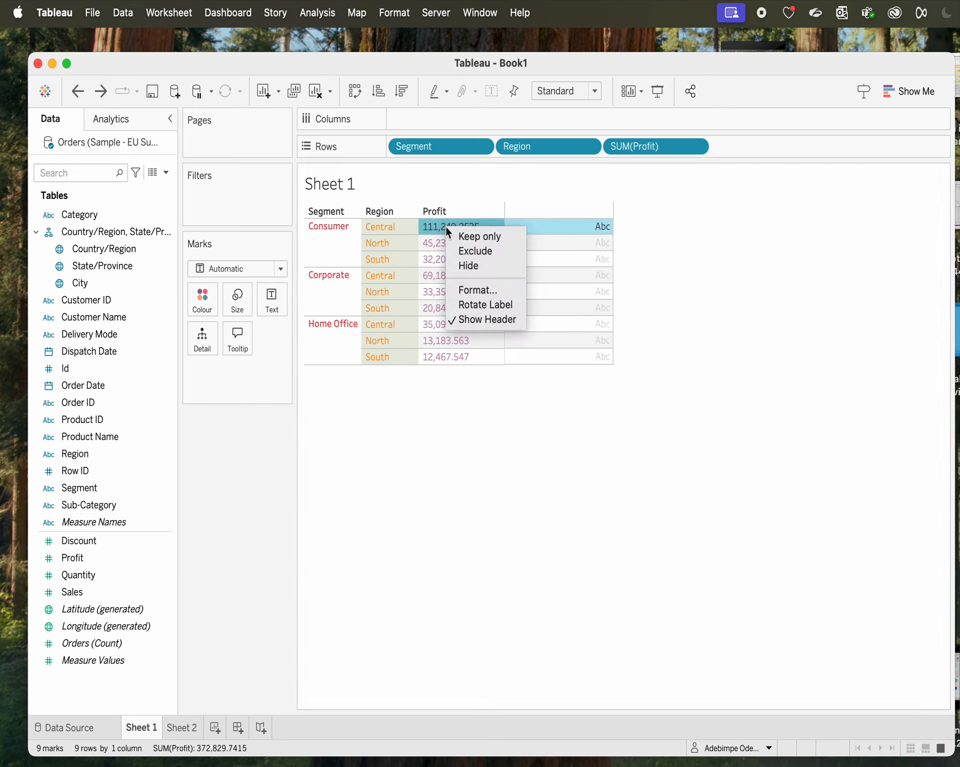
left_click(482, 287)
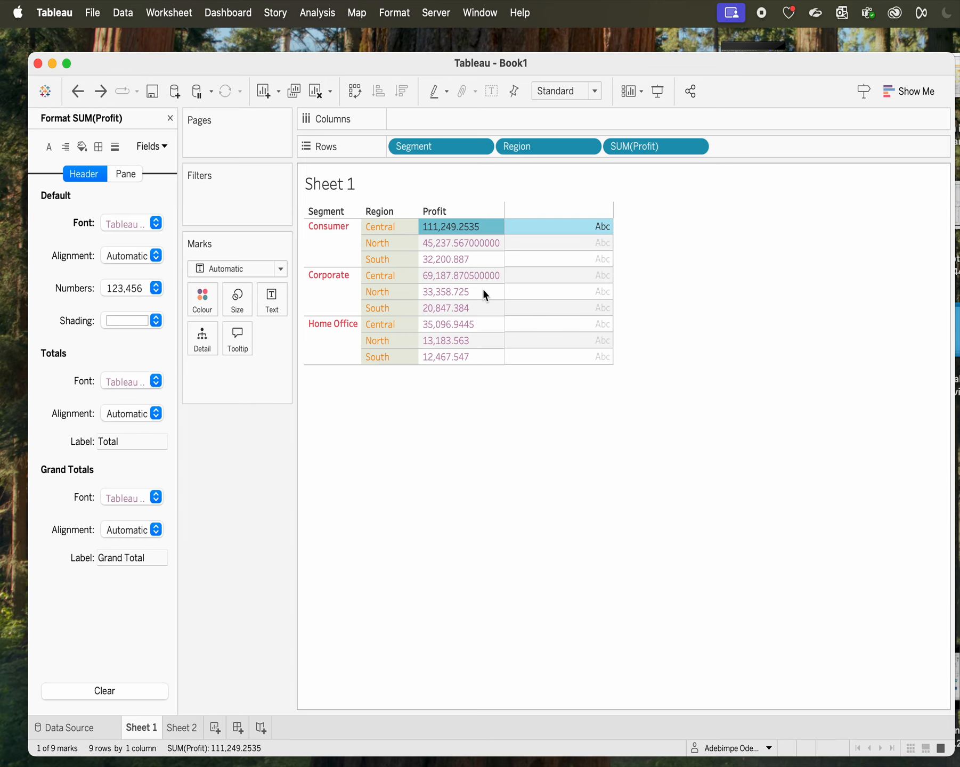
left_click(127, 175)
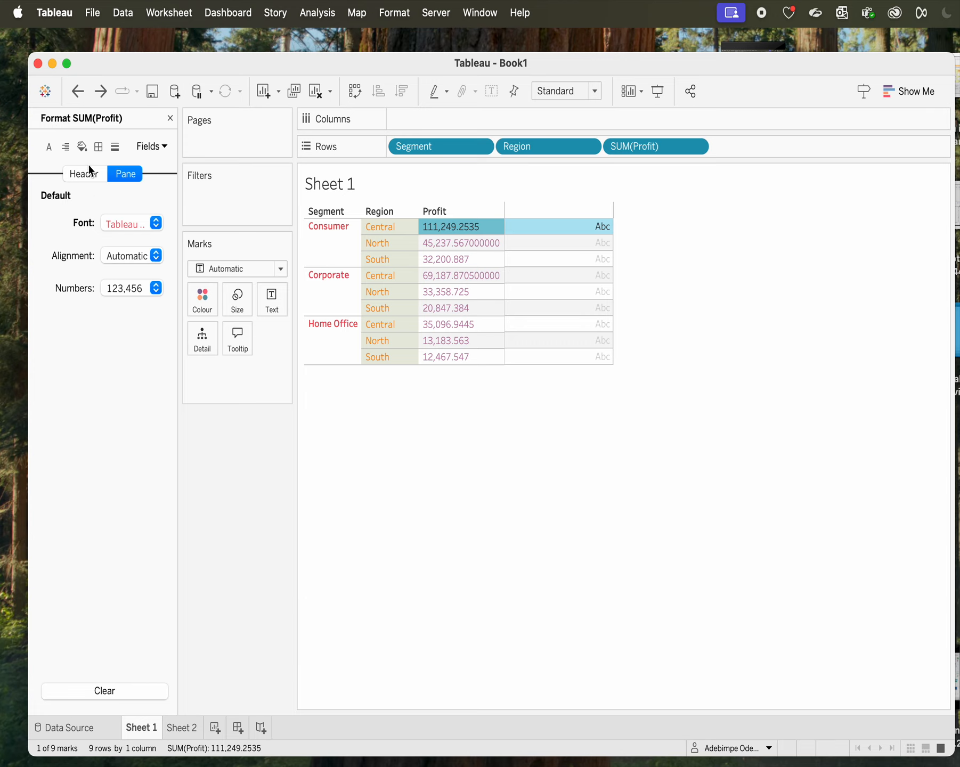
left_click(91, 171)
left_click(126, 174)
left_click(156, 222)
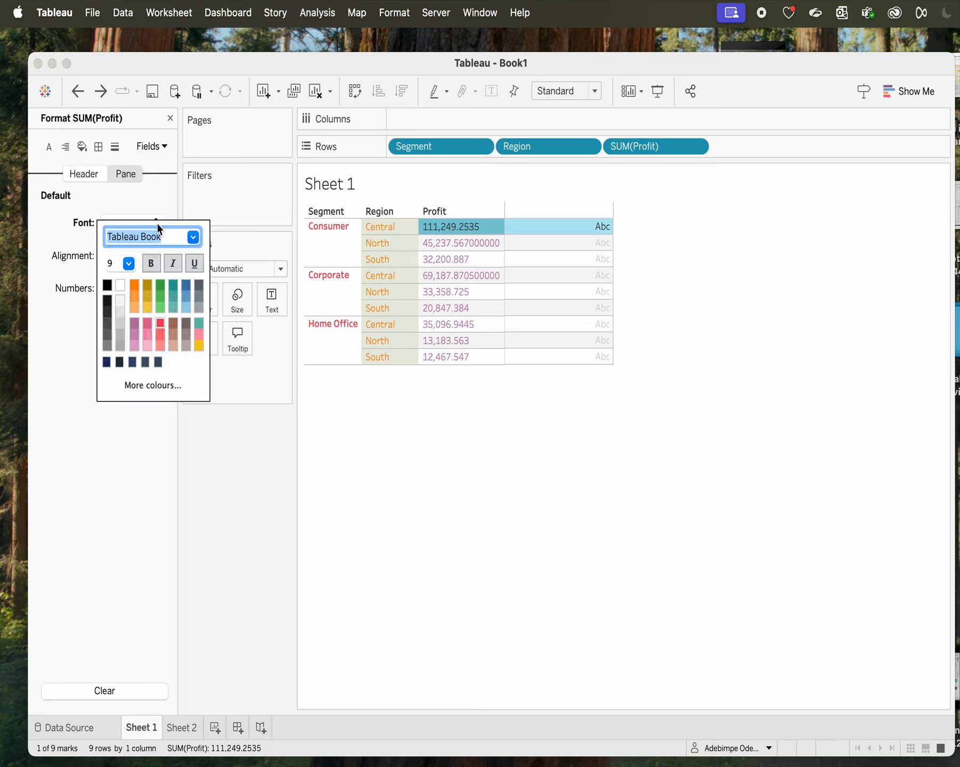
left_click(147, 288)
left_click(438, 494)
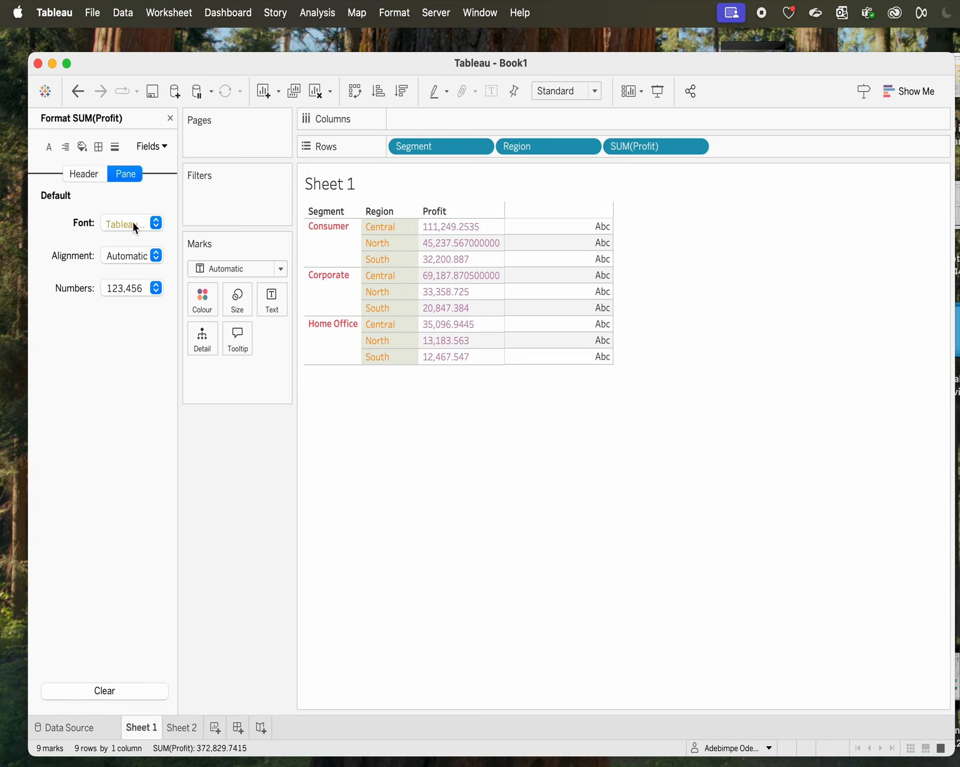
left_click(170, 121)
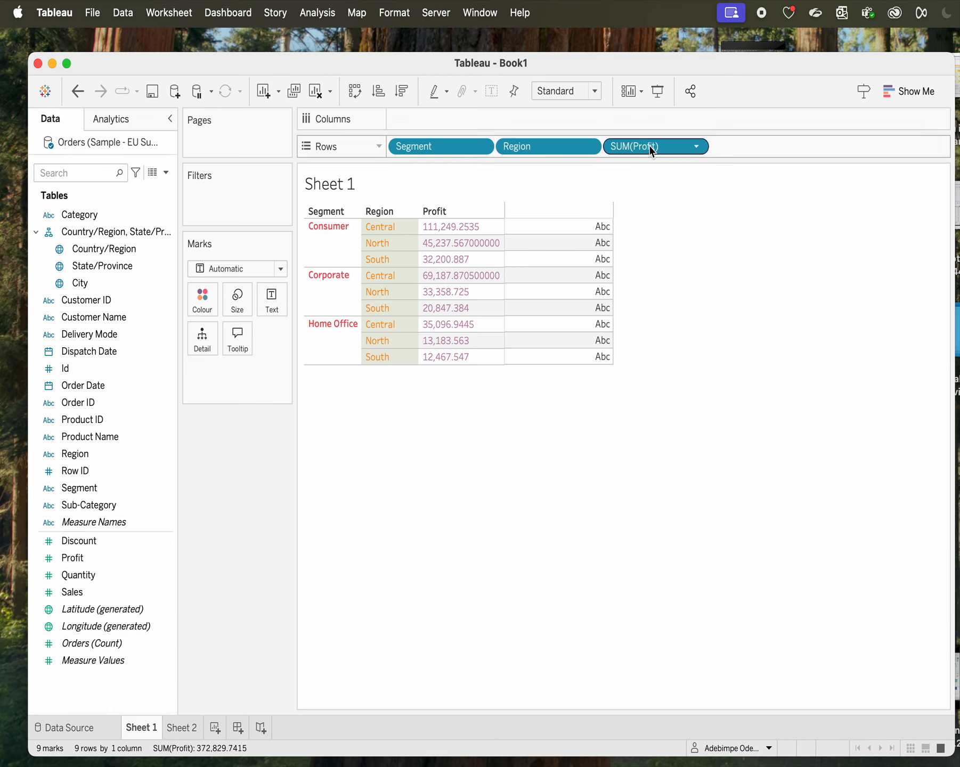
Move SUM(Profit) from Rows to Text on the Marks card
left_click_drag(649, 146, 273, 299)
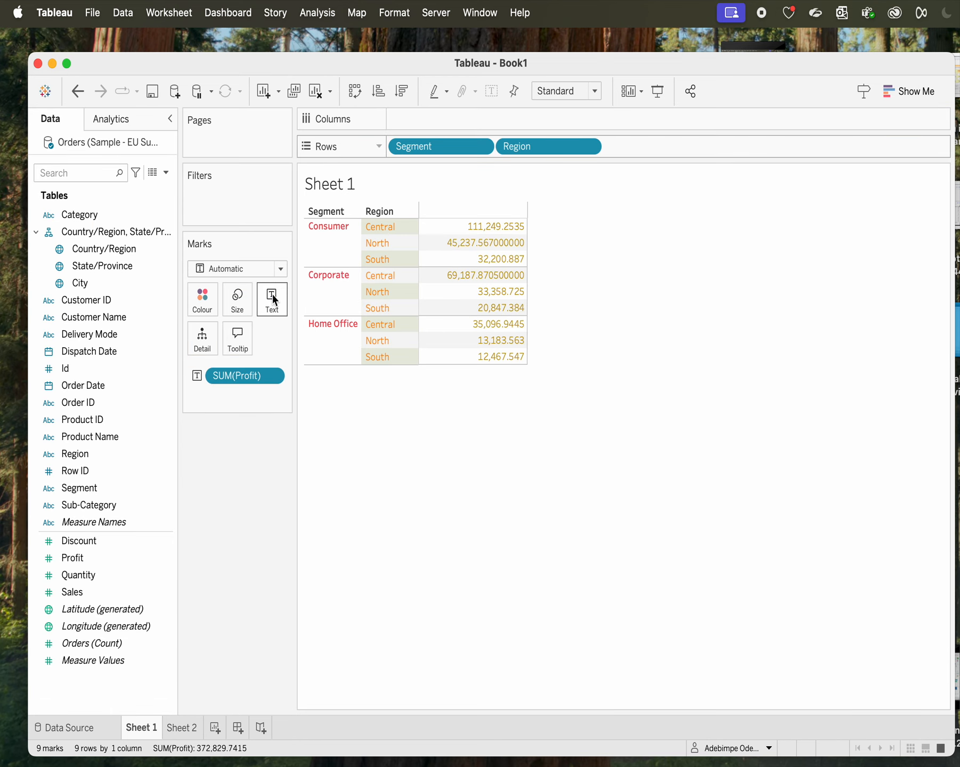
mouse_move(519, 275)
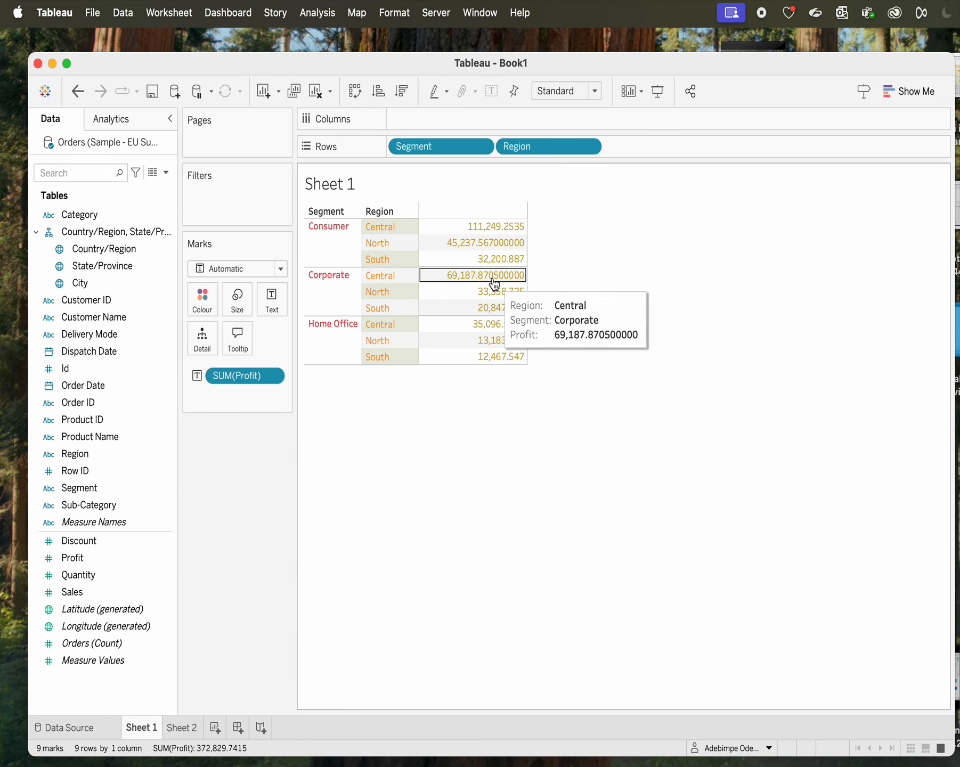
mouse_move(491, 230)
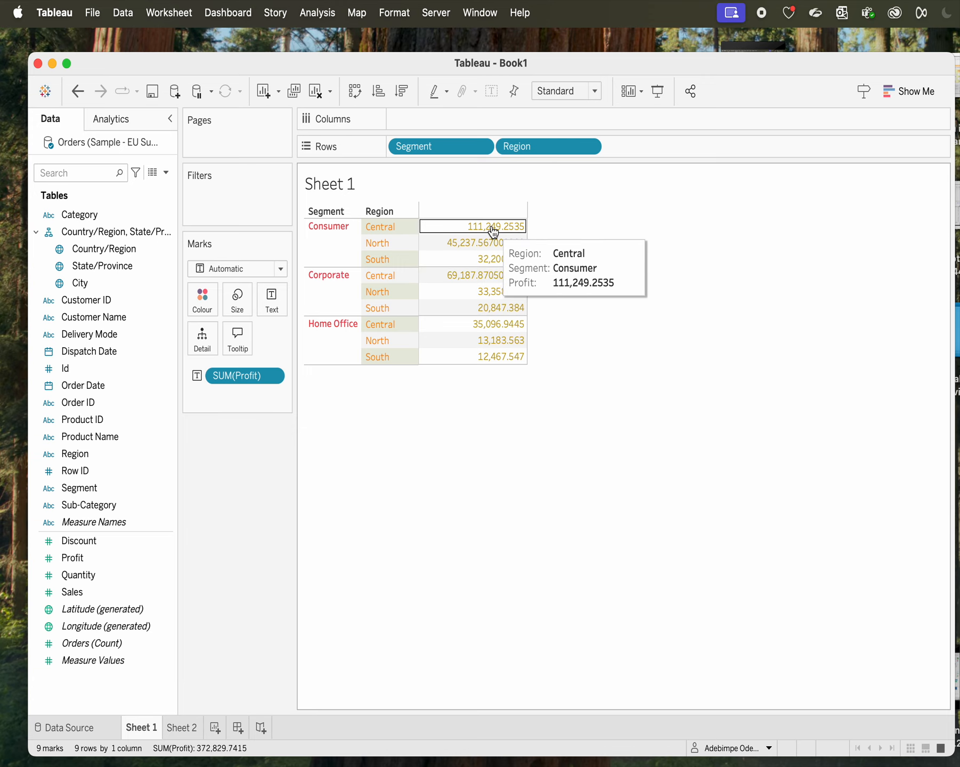
right_click(493, 232)
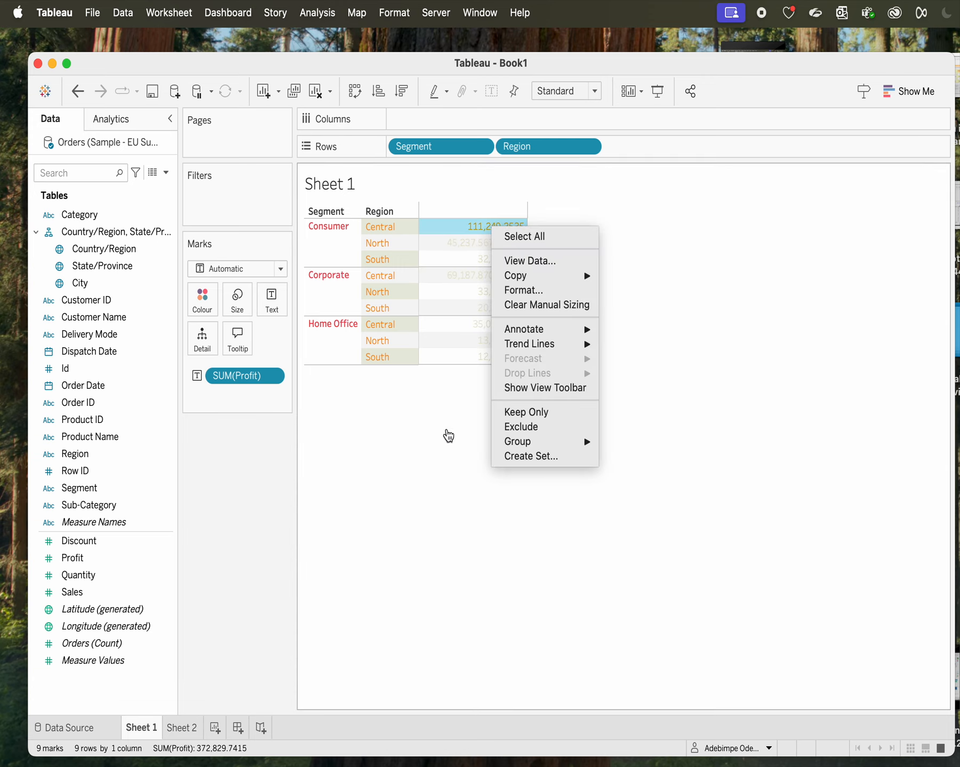
left_click(437, 461)
left_click(517, 470)
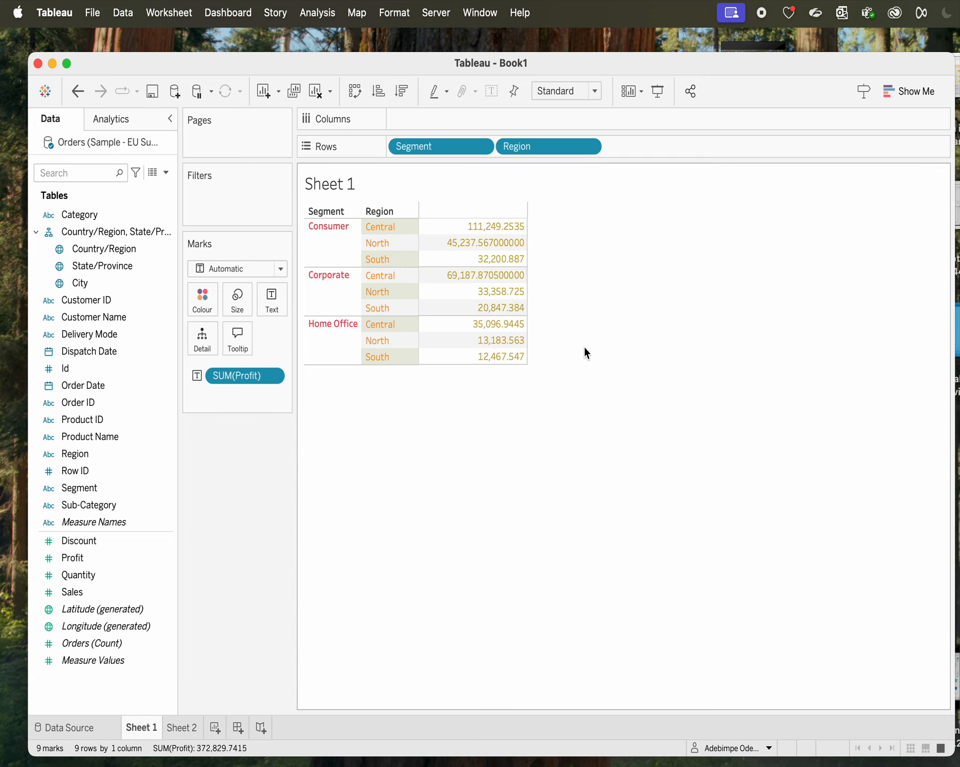
Set the pane font colour of SUM(Profit) to light pink in its formatting settings, and close them
mouse_move(523, 308)
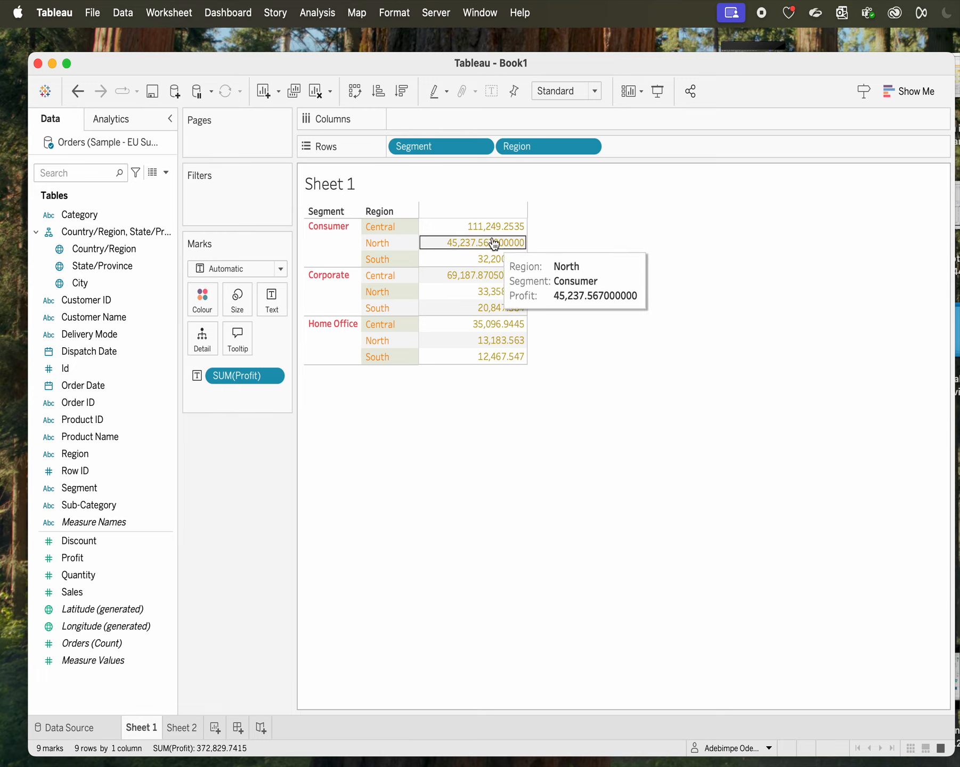
mouse_move(508, 288)
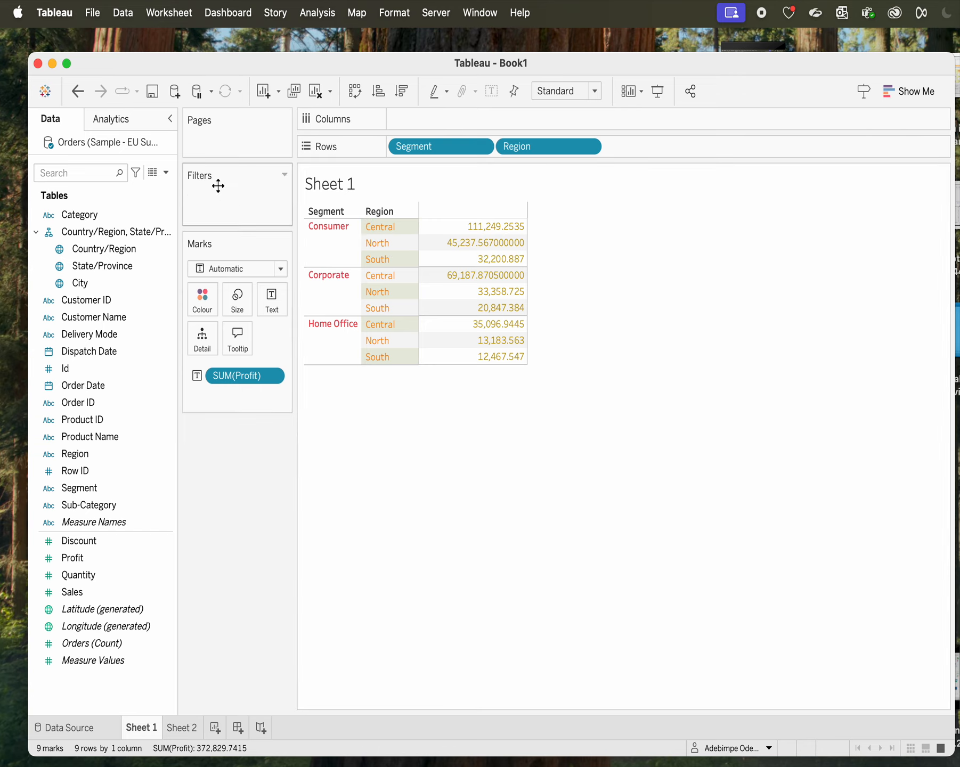
mouse_move(500, 233)
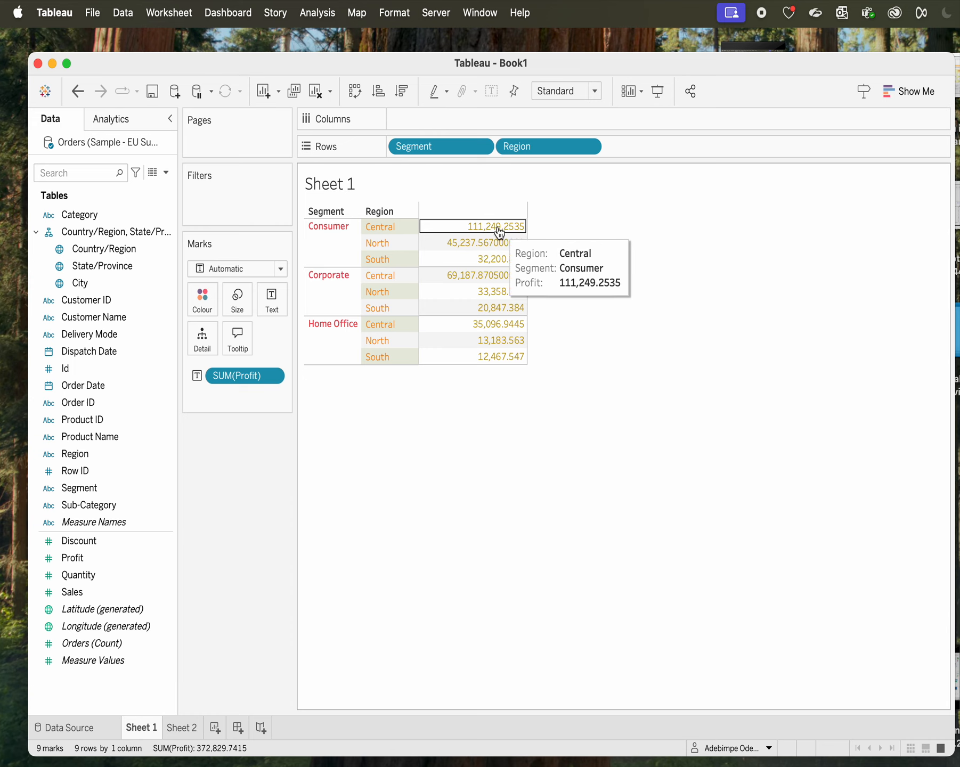
right_click(499, 234)
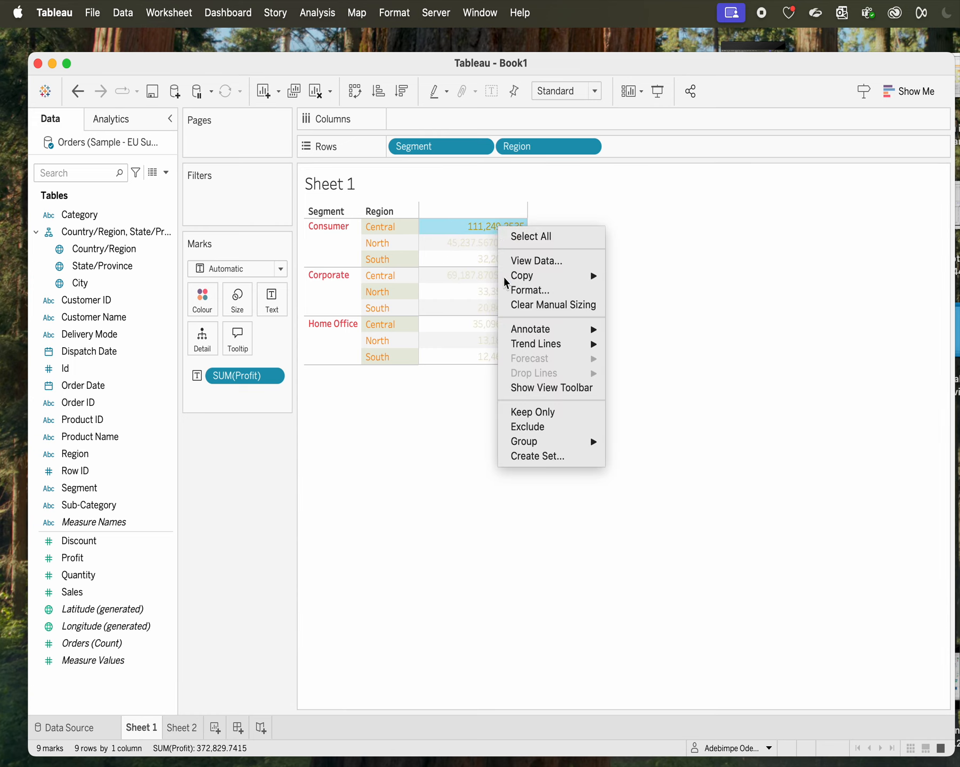
left_click(531, 291)
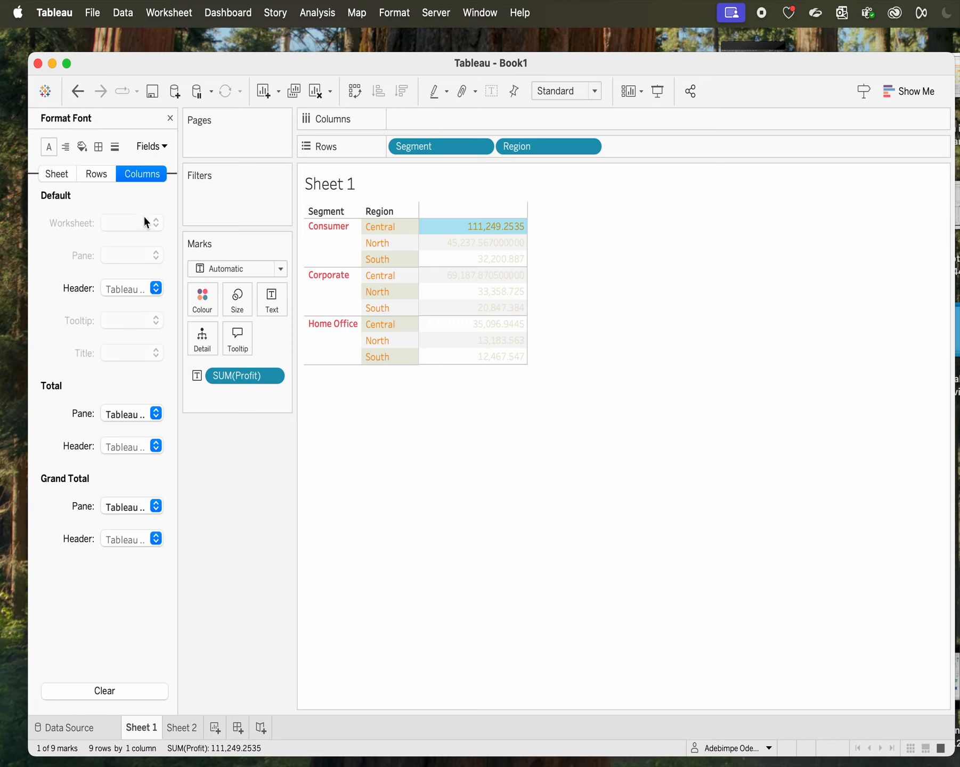
left_click(165, 150)
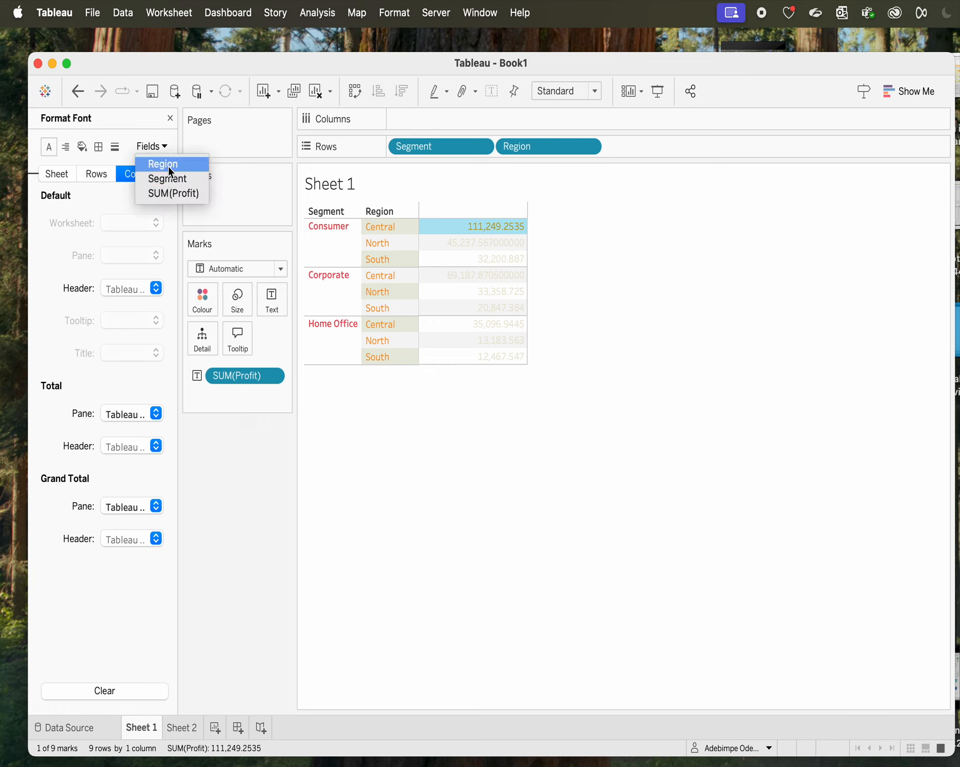
left_click(172, 193)
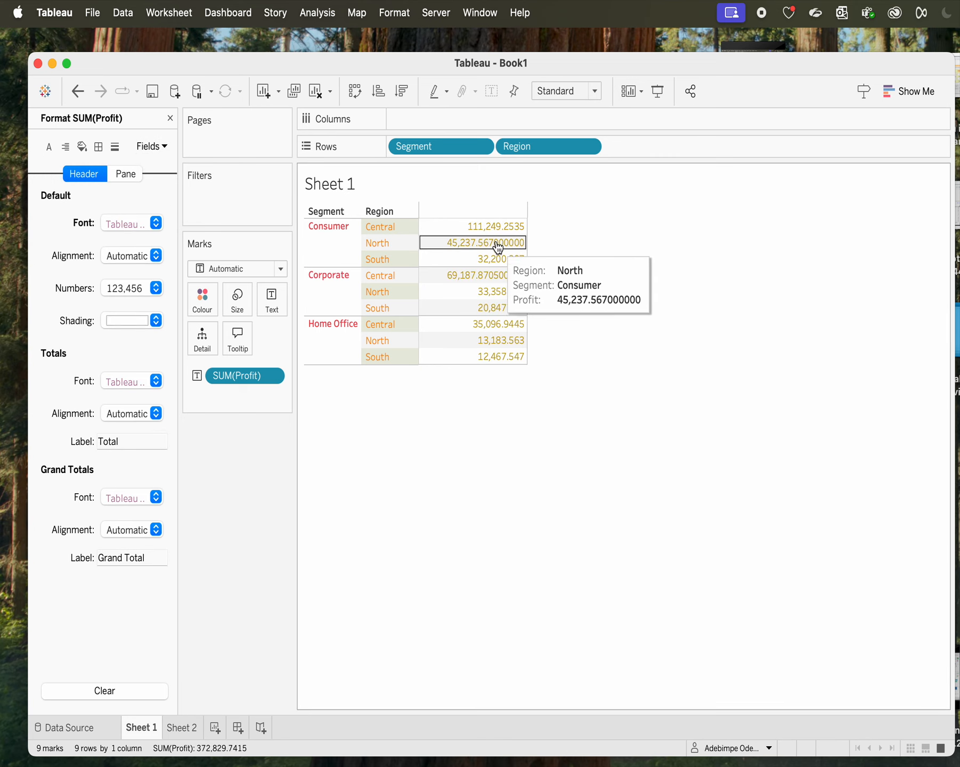
mouse_move(485, 246)
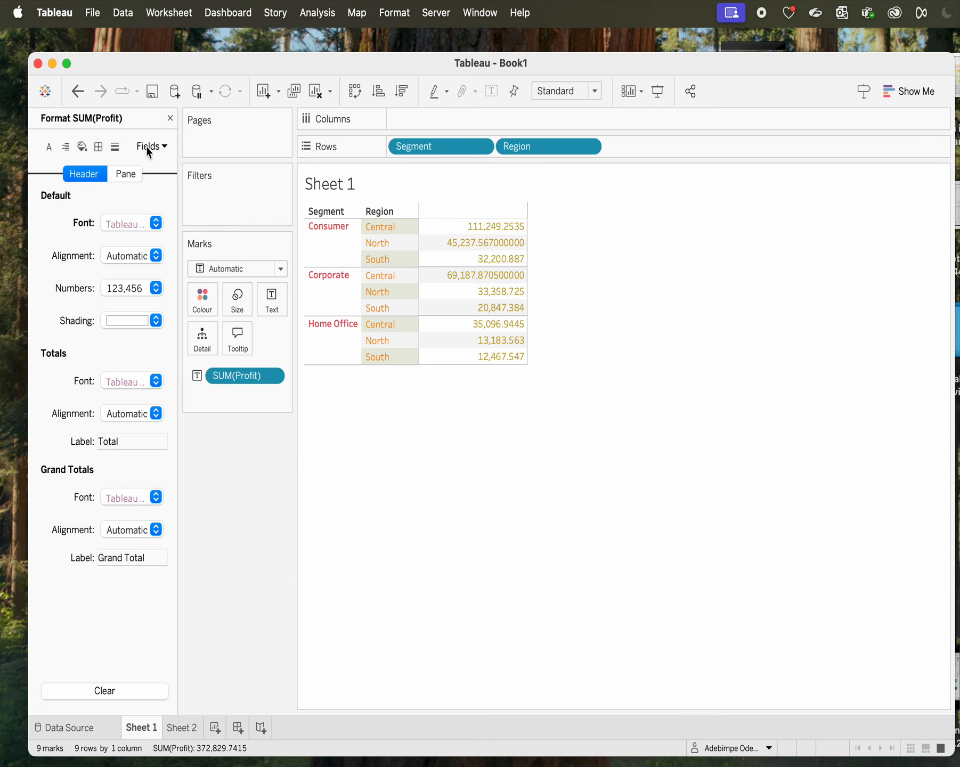
left_click(125, 175)
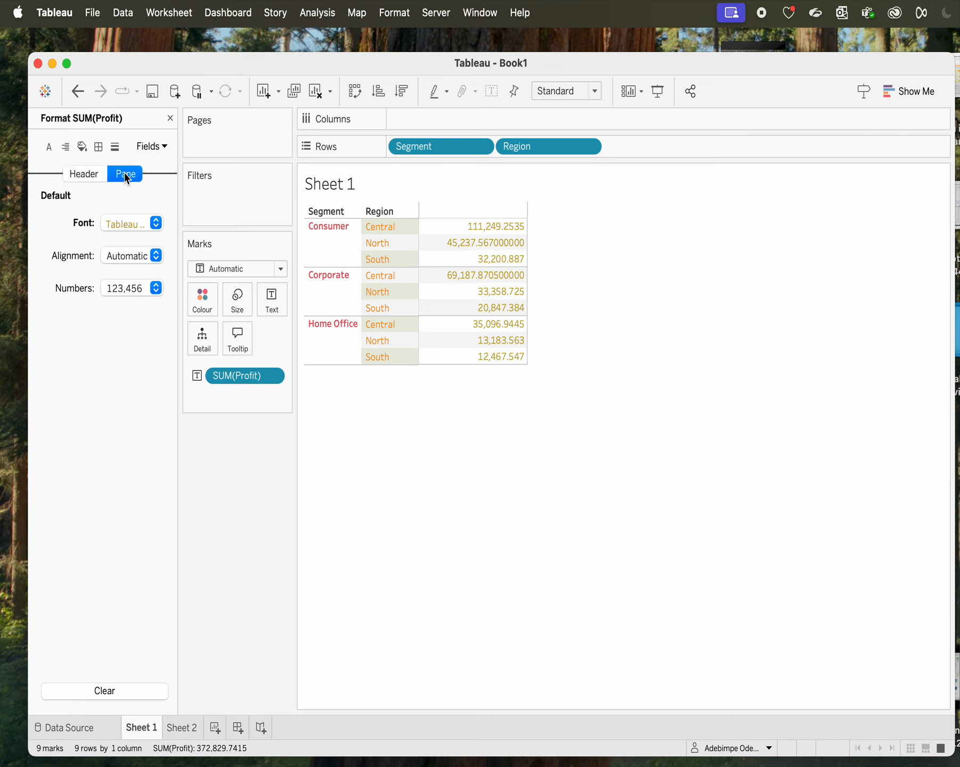
left_click(134, 218)
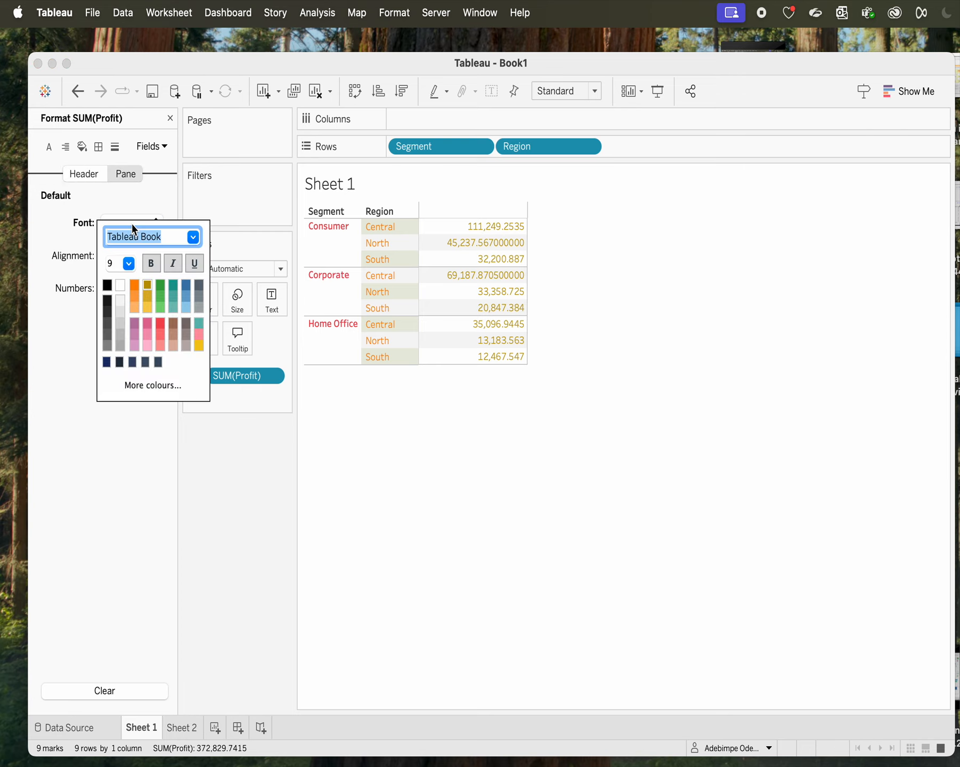
left_click(164, 295)
left_click(200, 329)
left_click(199, 334)
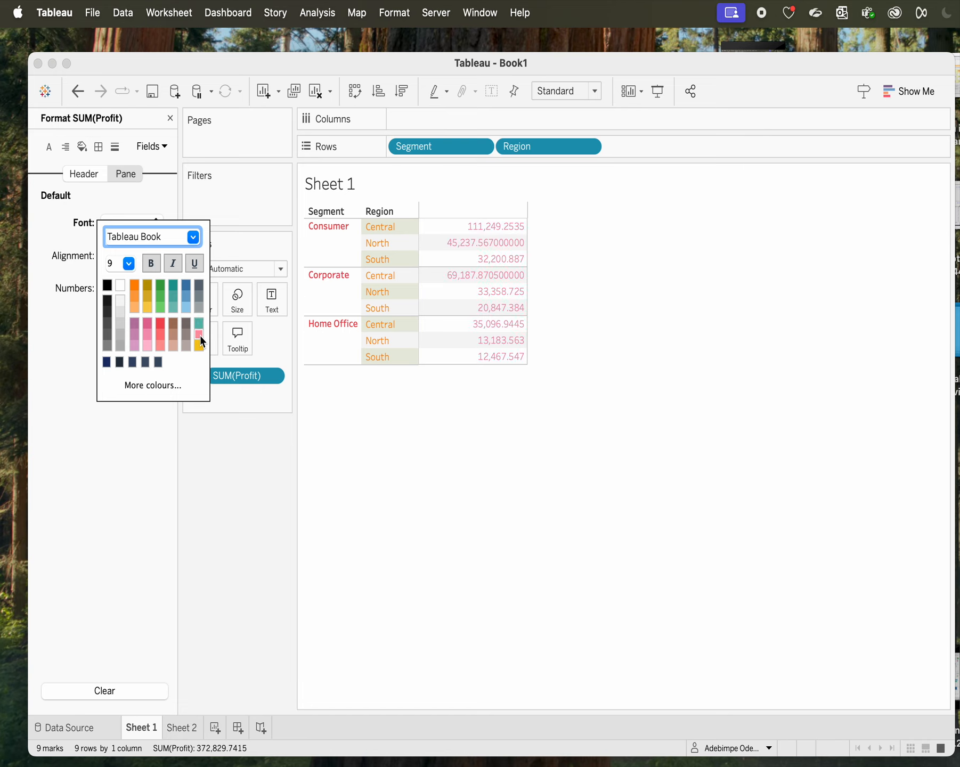
left_click(429, 423)
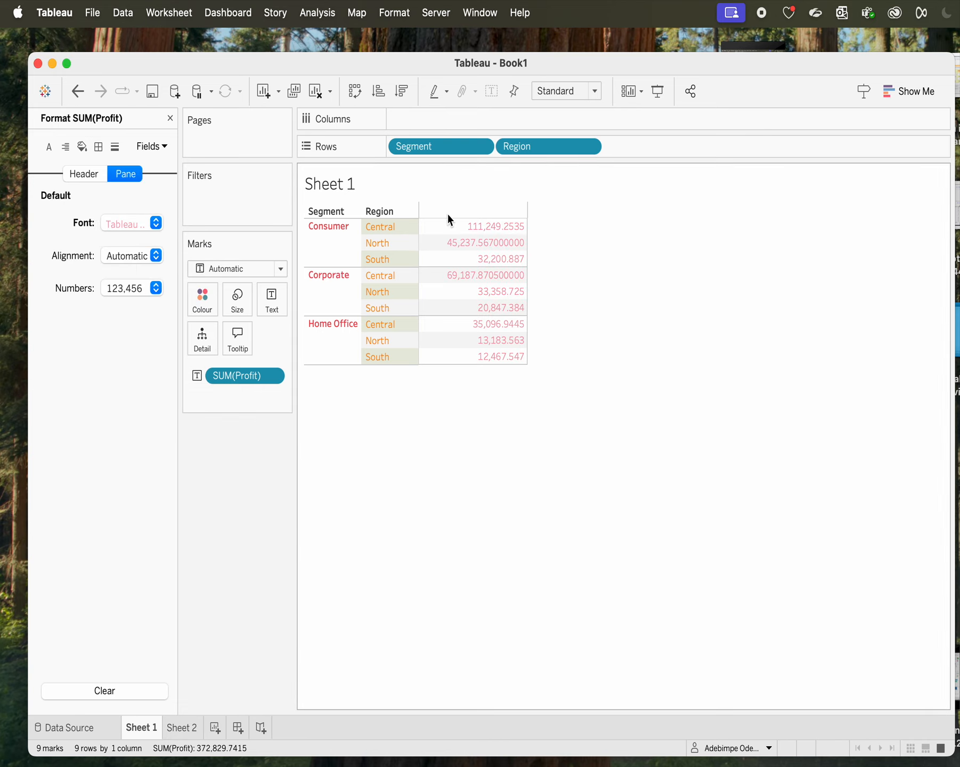
left_click(171, 118)
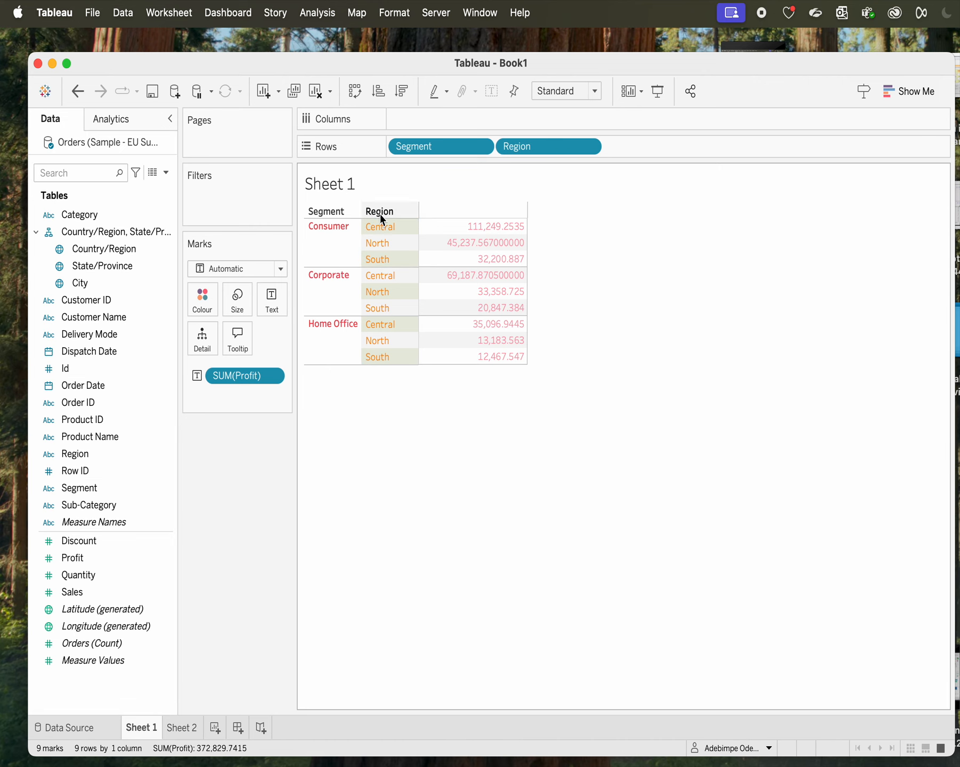
Set the pane font colour of the Region field to green in its formatting settings
right_click(373, 233)
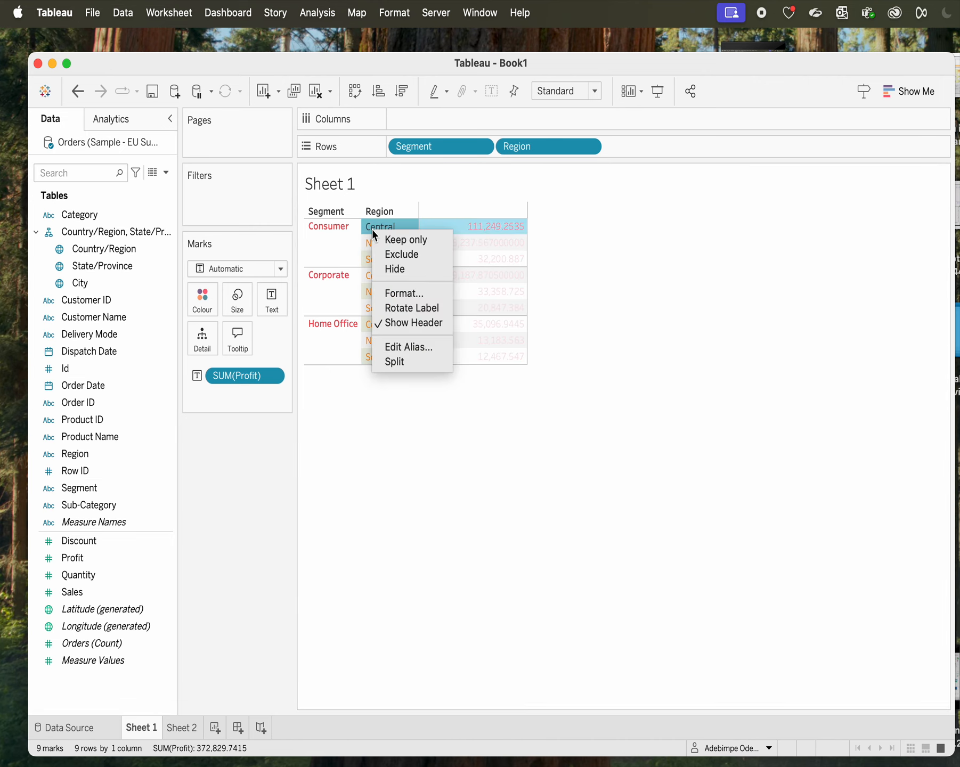
left_click(405, 294)
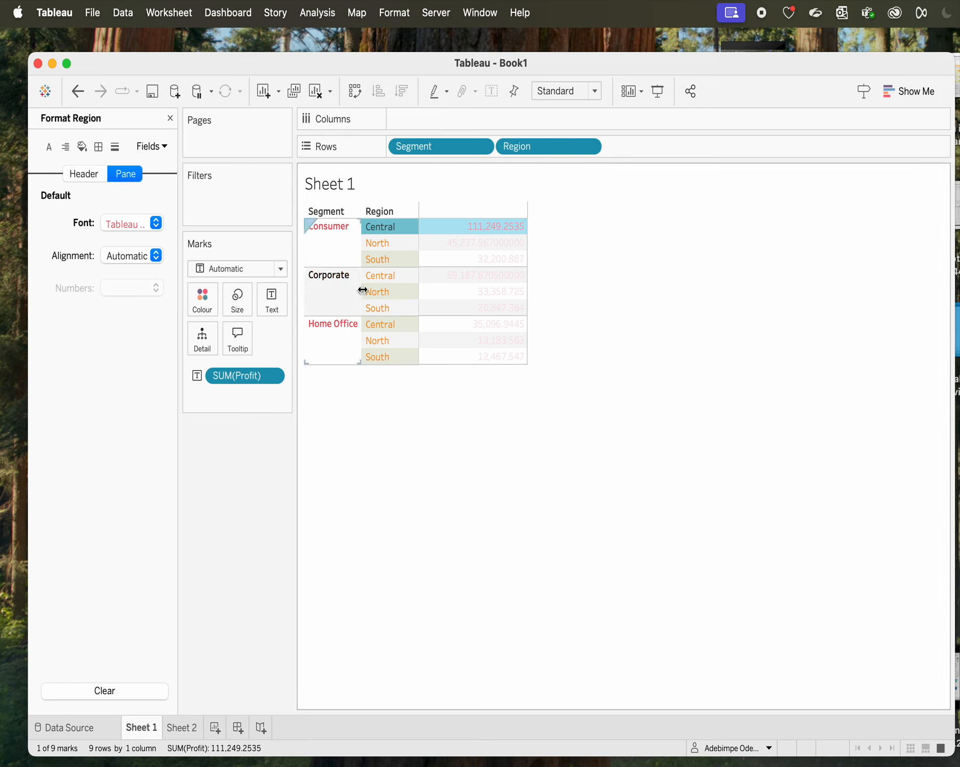
left_click(134, 220)
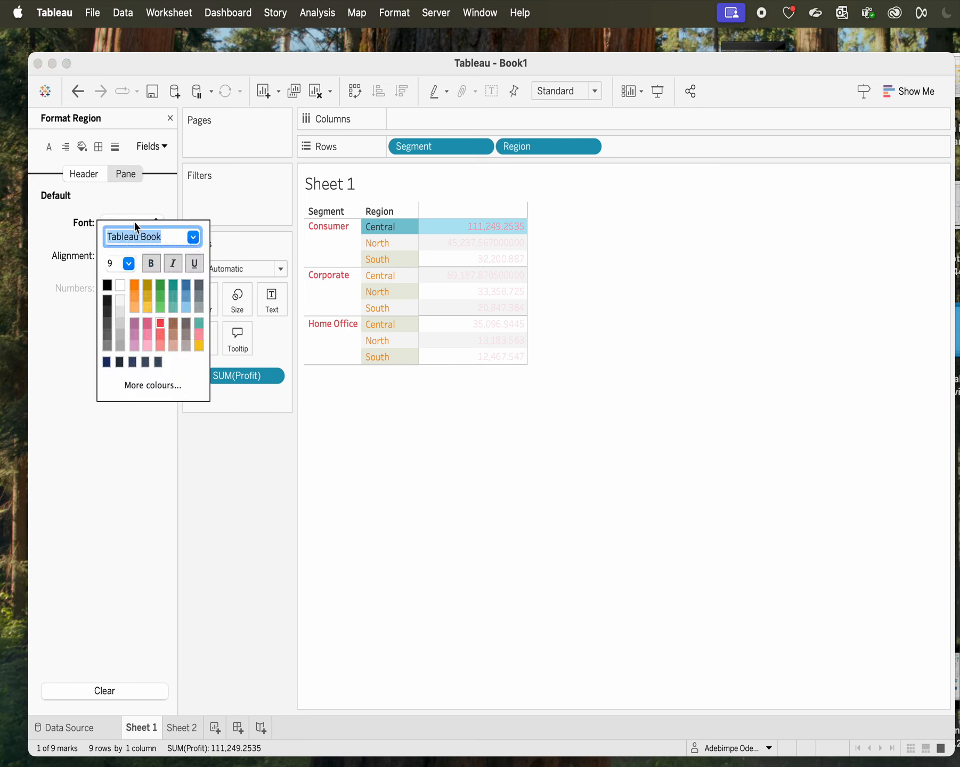
left_click(161, 288)
left_click(397, 404)
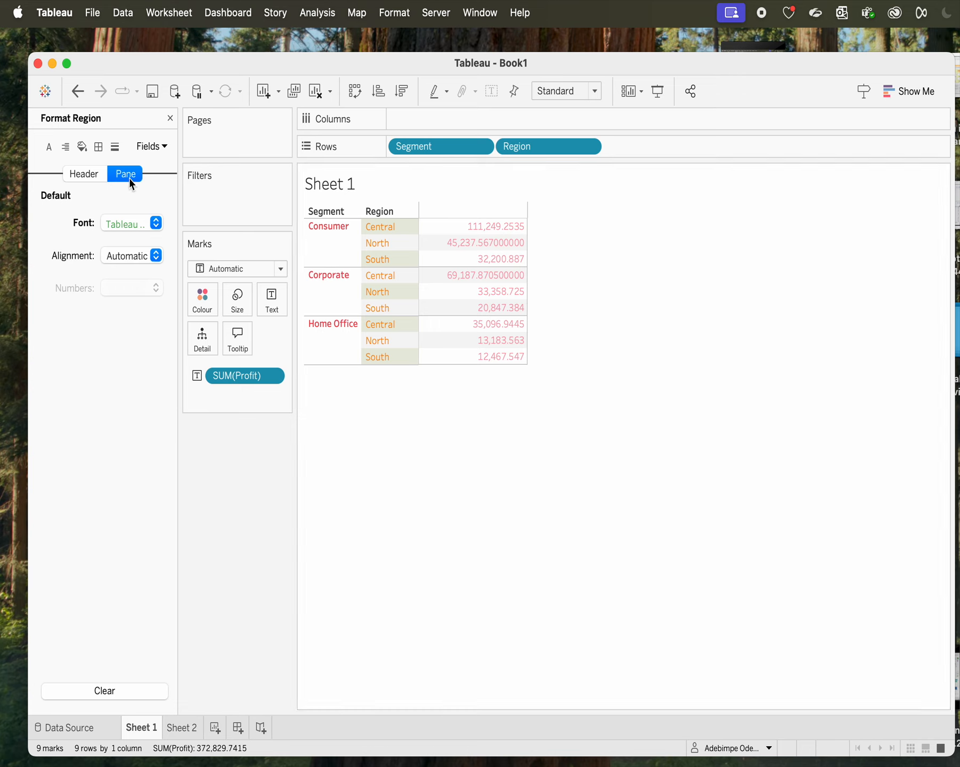
Set the header font colour of the Region field to brown, and close the formatting settings
left_click(80, 180)
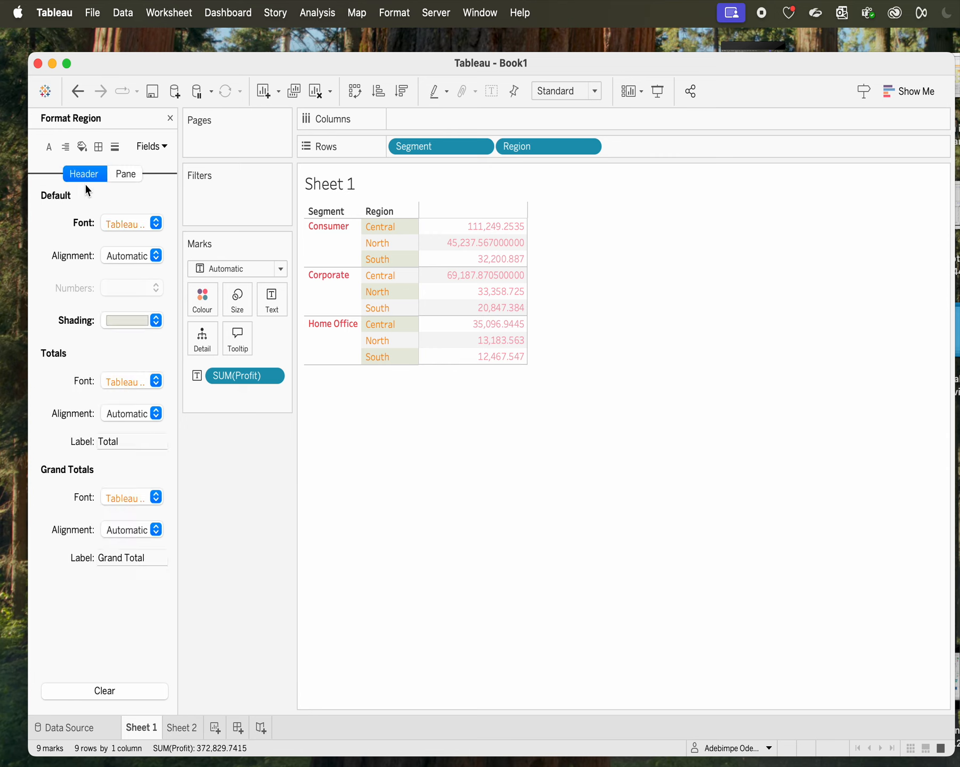
left_click(141, 223)
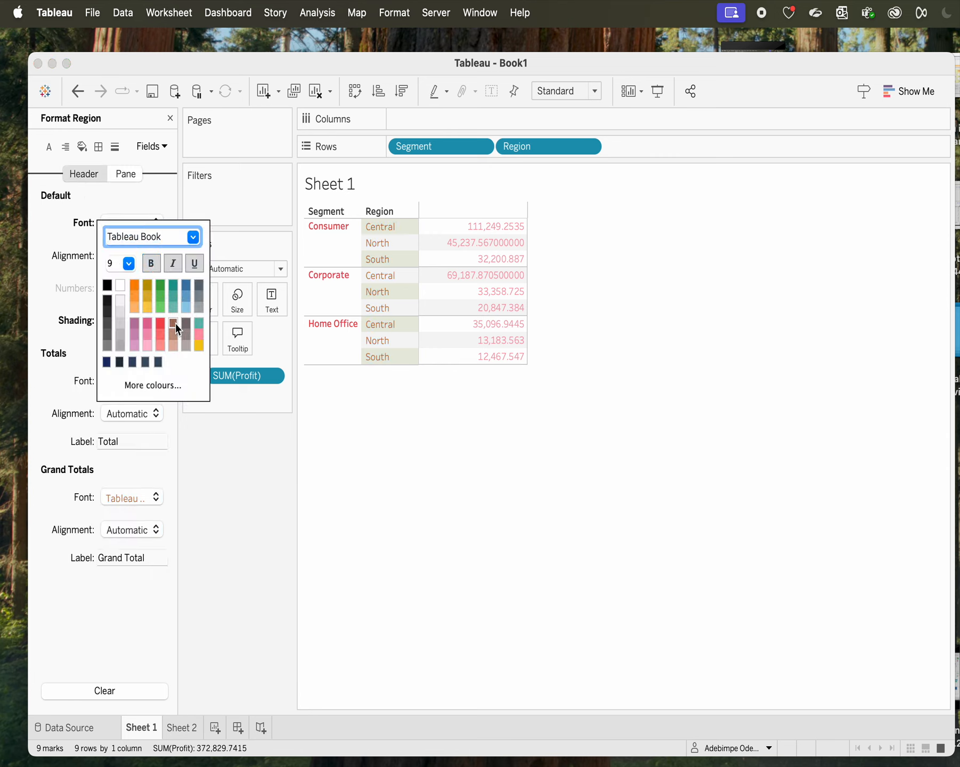
left_click(450, 445)
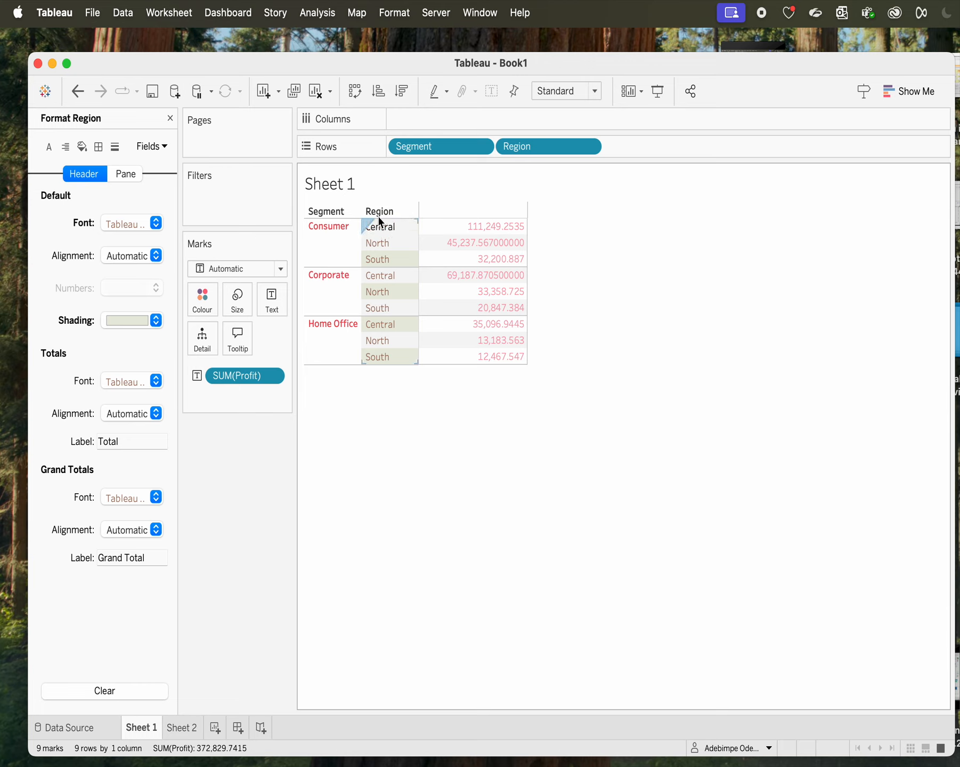
left_click(384, 249)
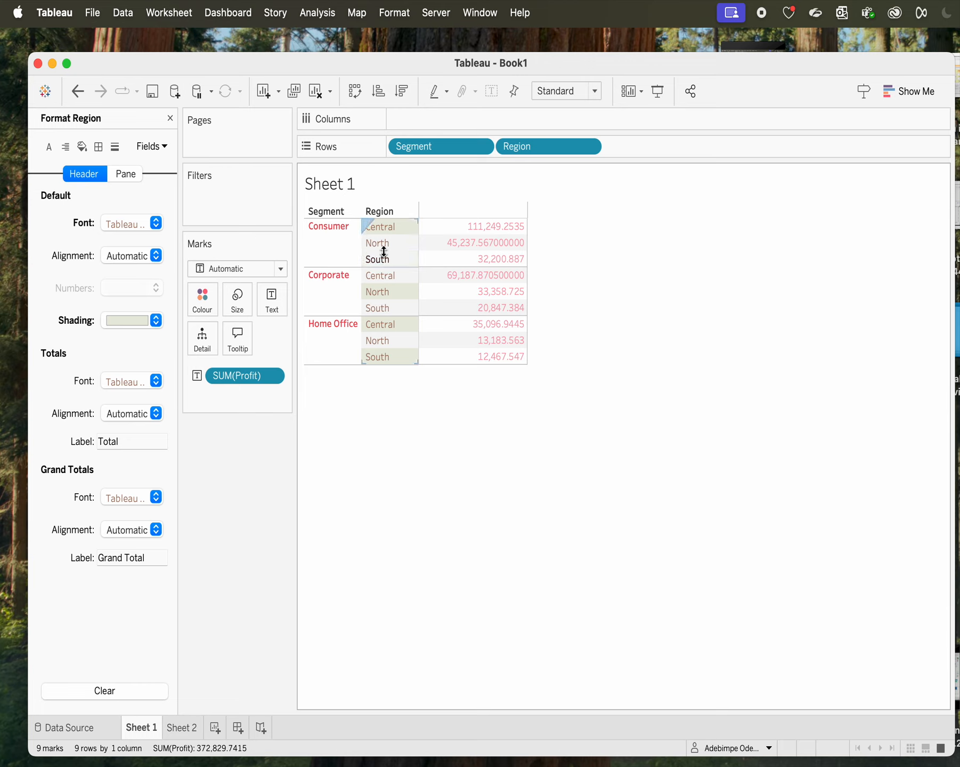
left_click(169, 118)
Set the pane font colour of SUM(Profit) to brown, opening the formatting settings from the Consumer Central profit value
right_click(480, 226)
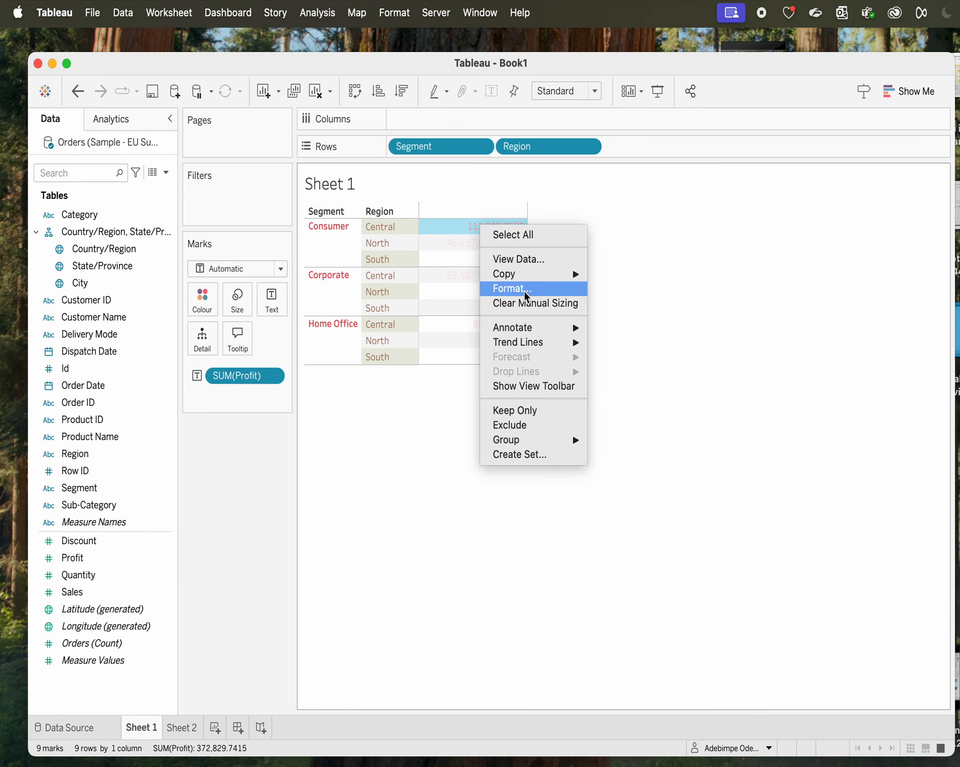
left_click(526, 296)
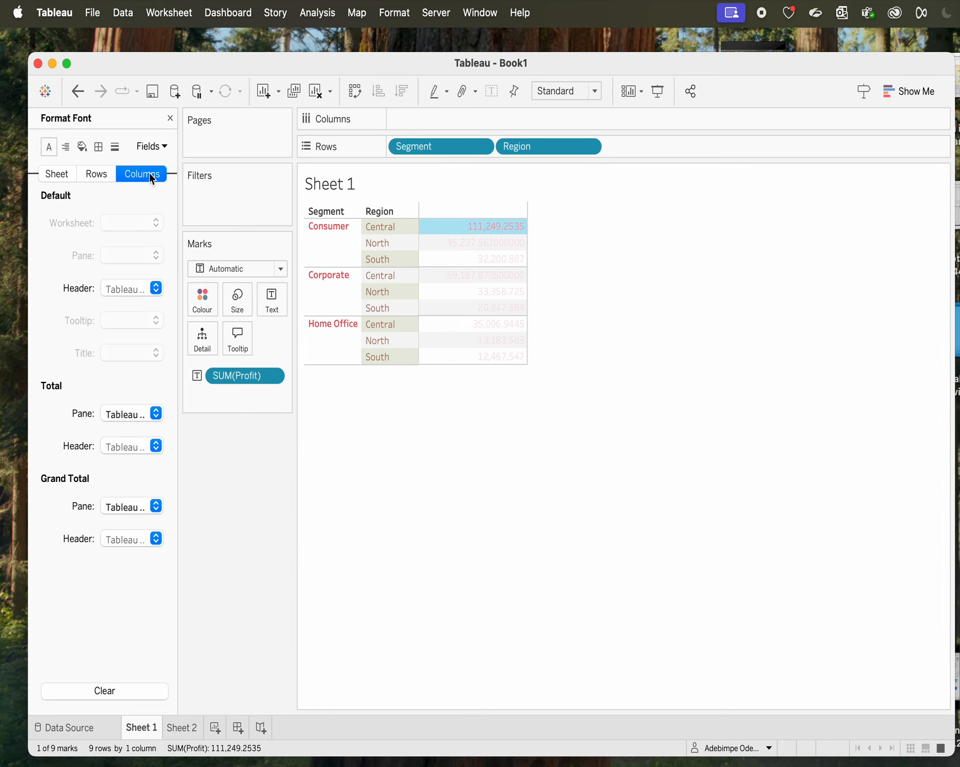
left_click(167, 151)
left_click(173, 194)
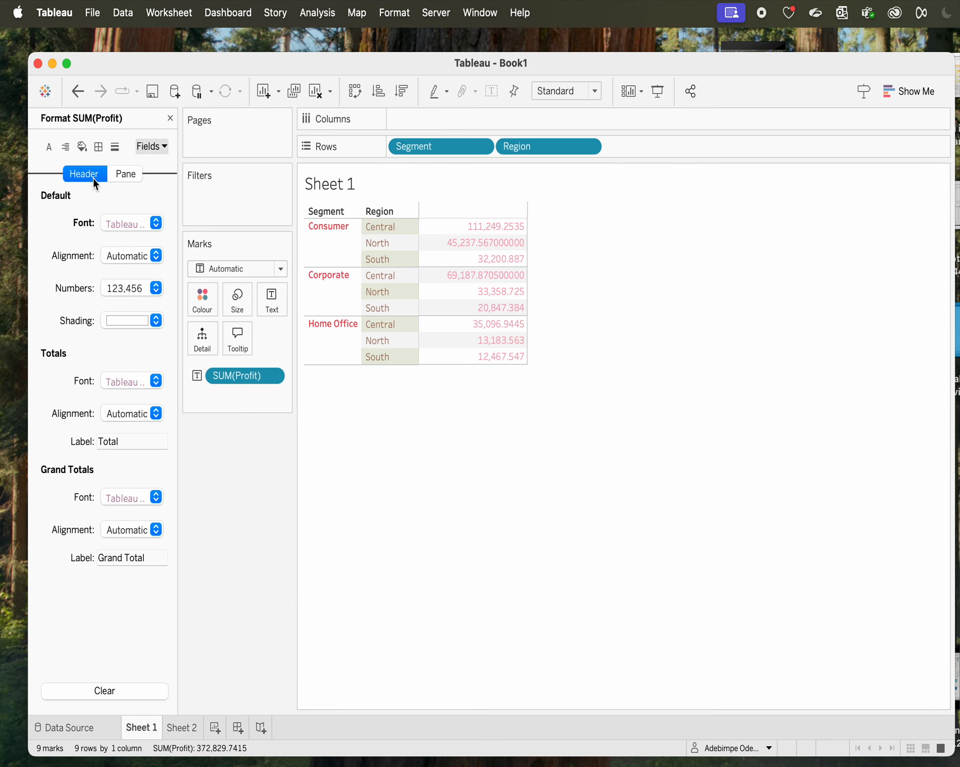
left_click(131, 176)
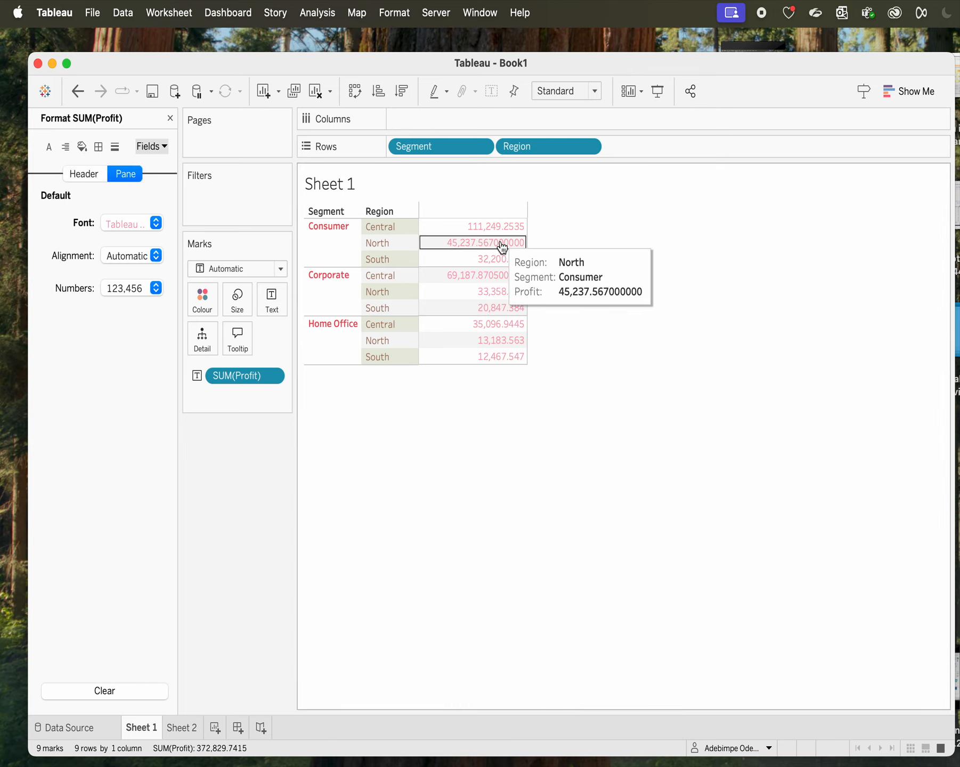
mouse_move(519, 229)
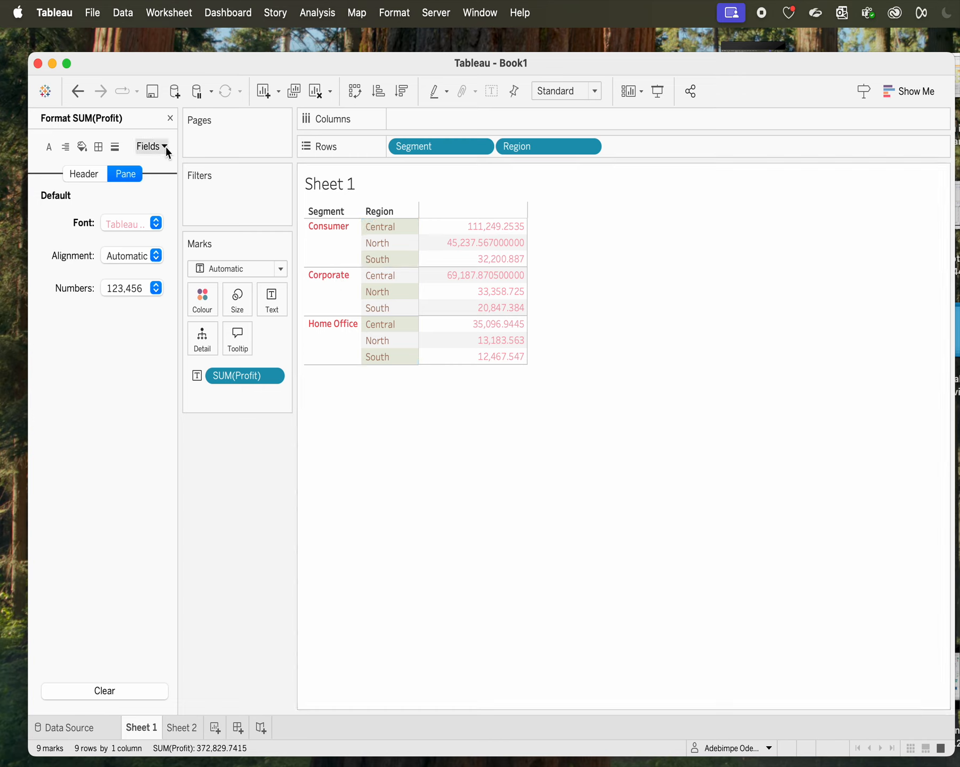
left_click(141, 223)
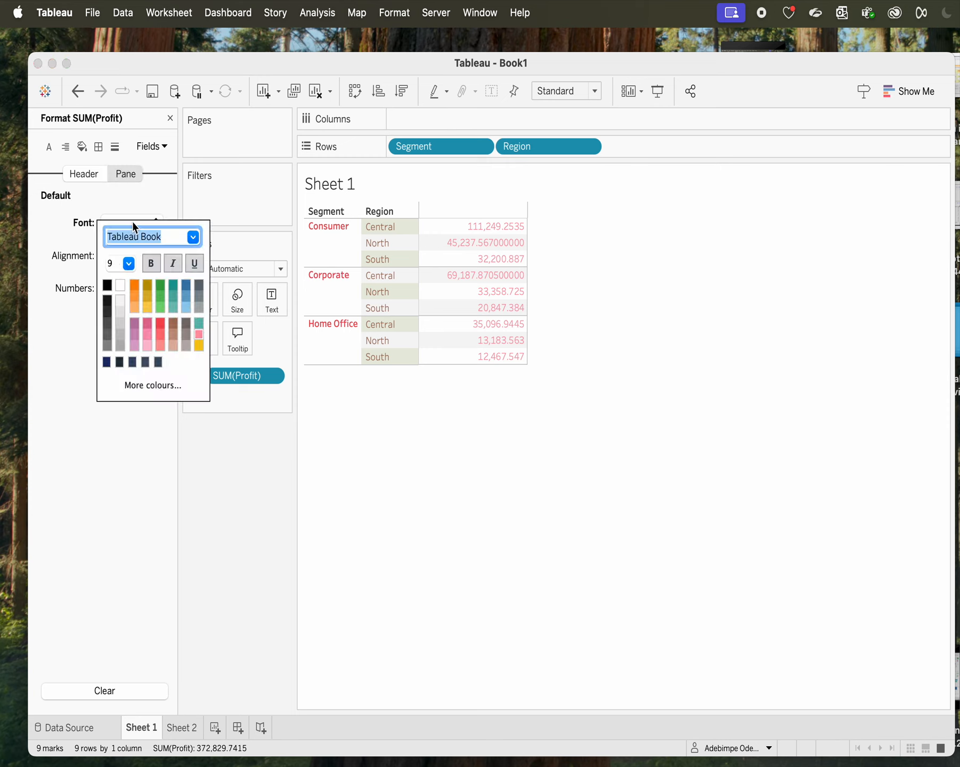
left_click(173, 324)
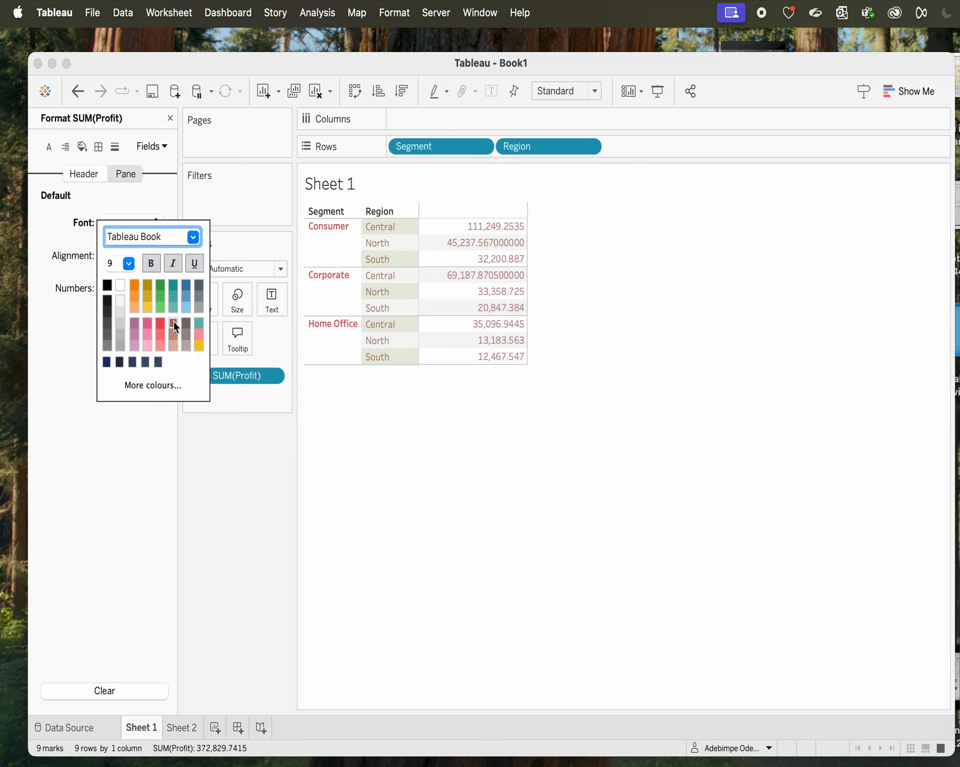
left_click(535, 440)
Move SUM(Profit) from Text on the Marks card to Rows after Region, and set its pane font colour to orange
left_click_drag(224, 376, 652, 146)
left_click(171, 118)
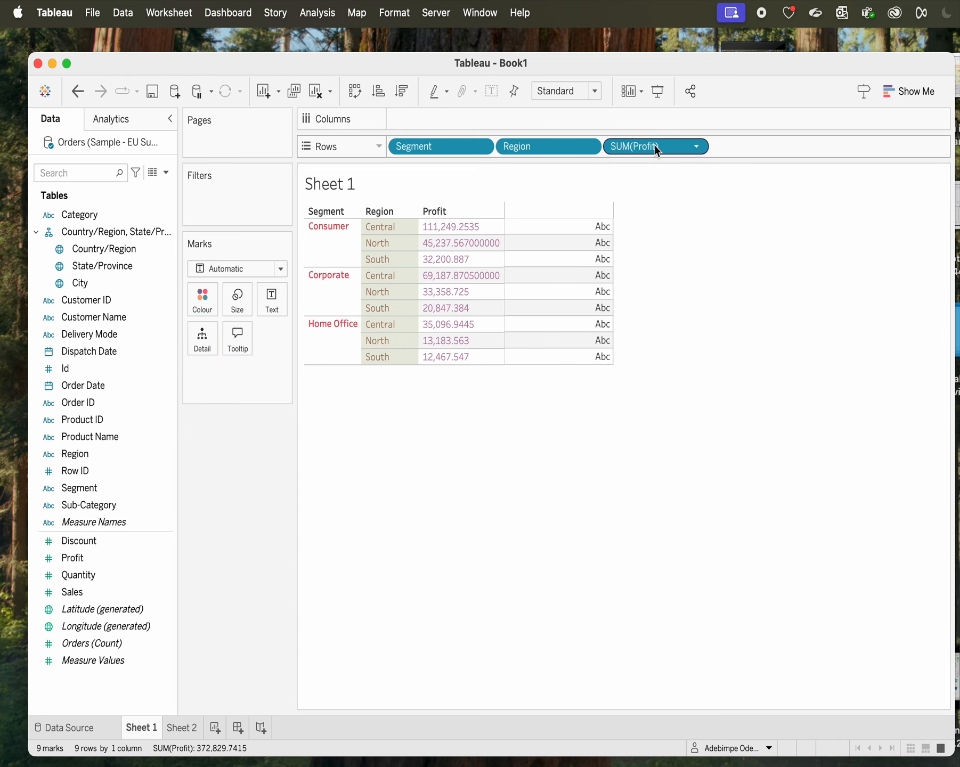
right_click(446, 227)
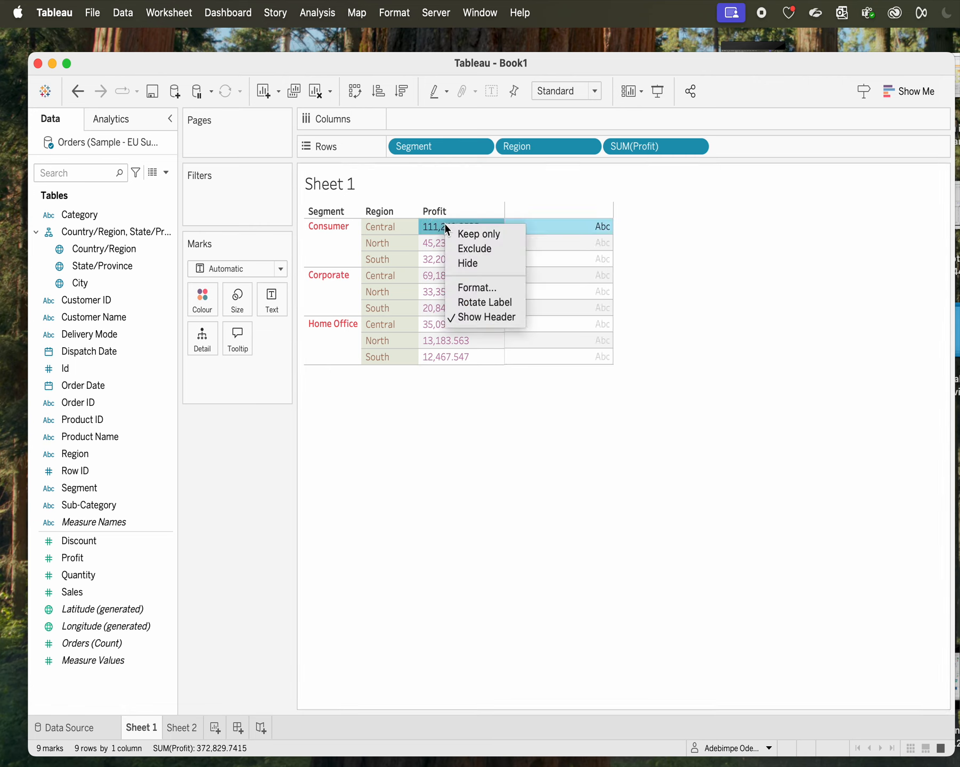
left_click(469, 287)
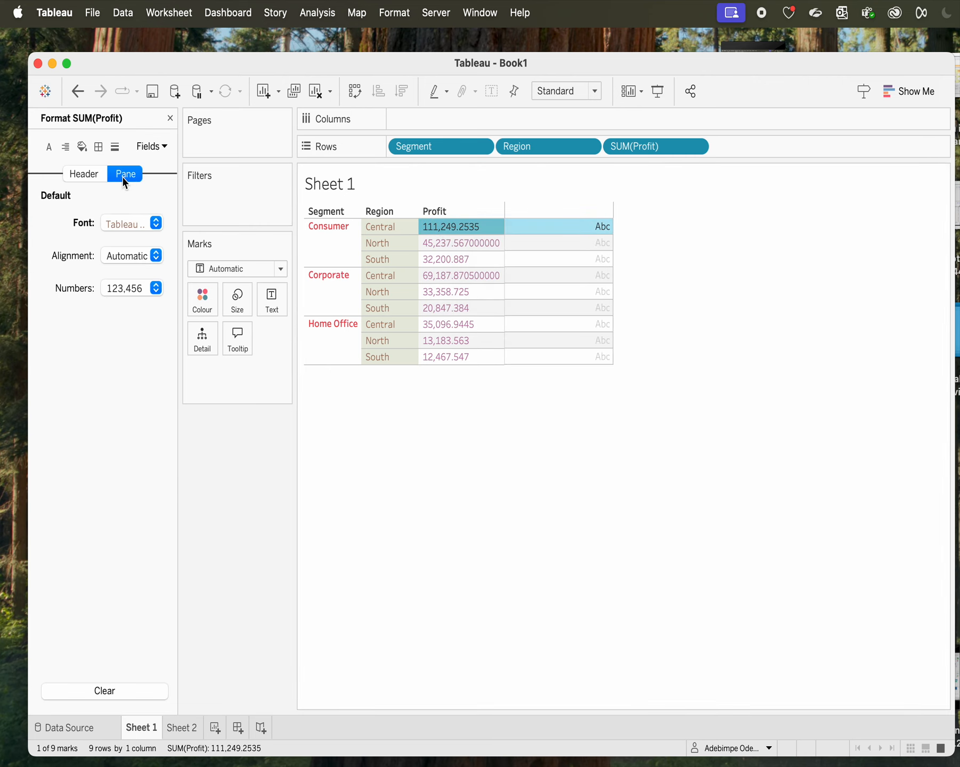
left_click(123, 223)
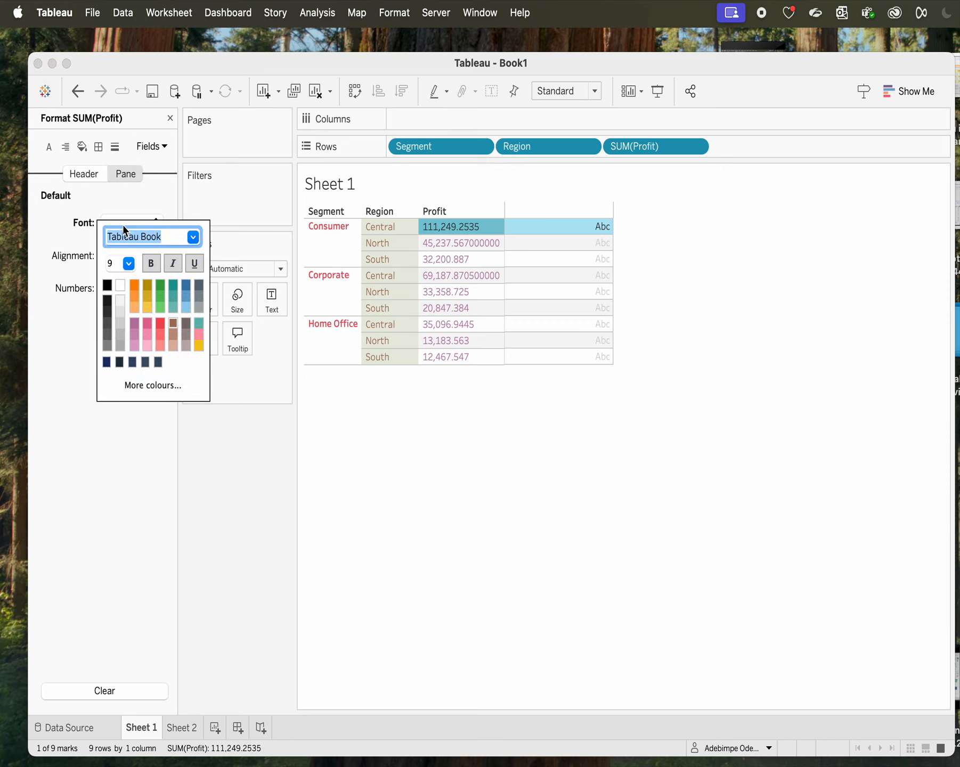
left_click(133, 286)
Set the header font colour of SUM(Profit) to black in its formatting settings
left_click(93, 177)
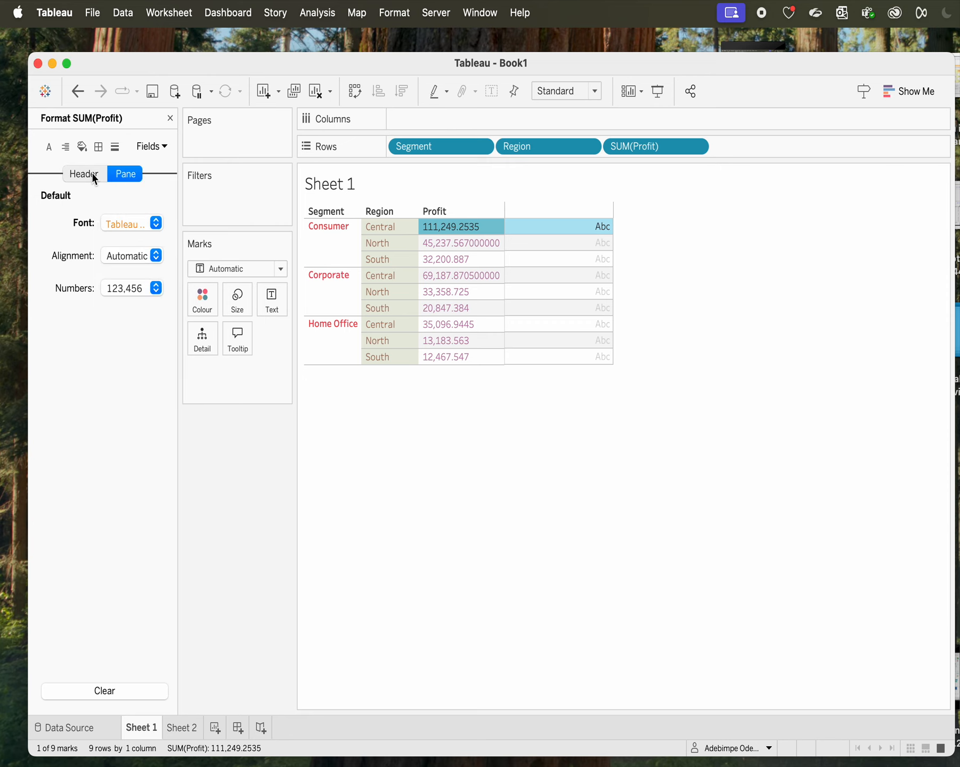
left_click(94, 174)
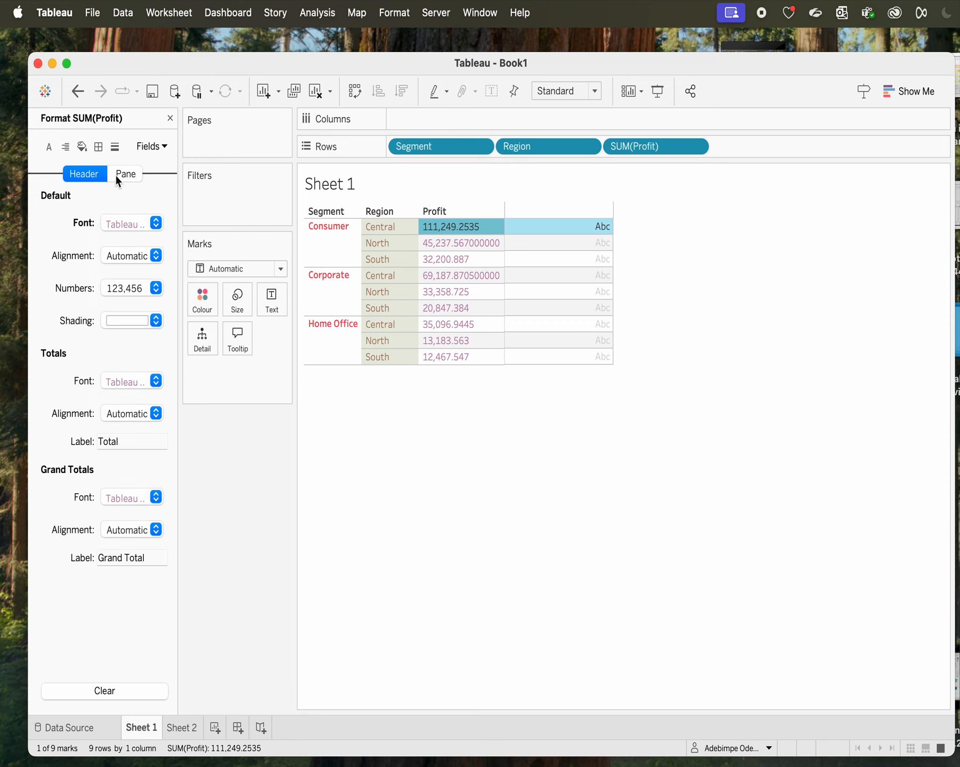
left_click(134, 222)
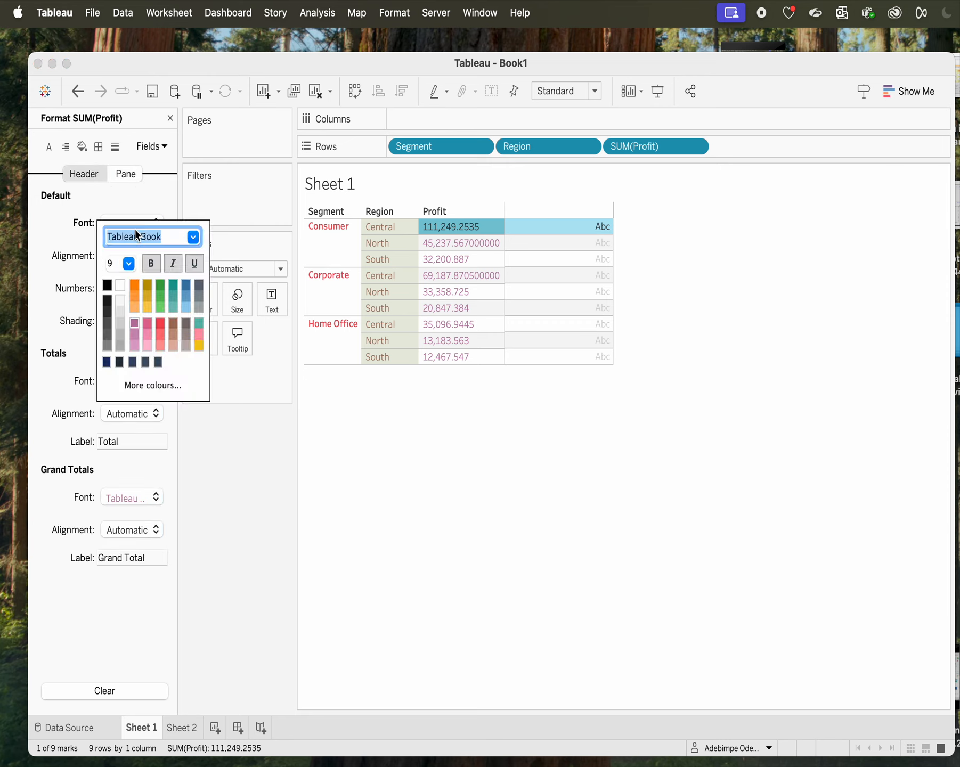
left_click(109, 286)
left_click(327, 453)
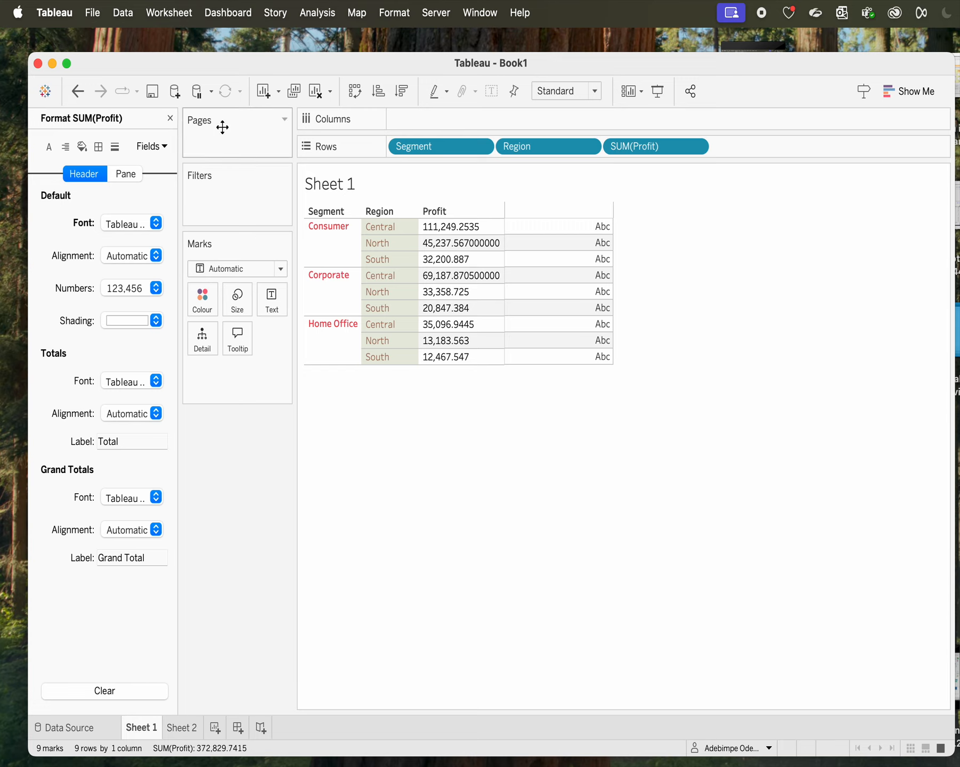
Check which fields are available for formatting, and close the SUM(Profit) formatting settings
left_click(165, 147)
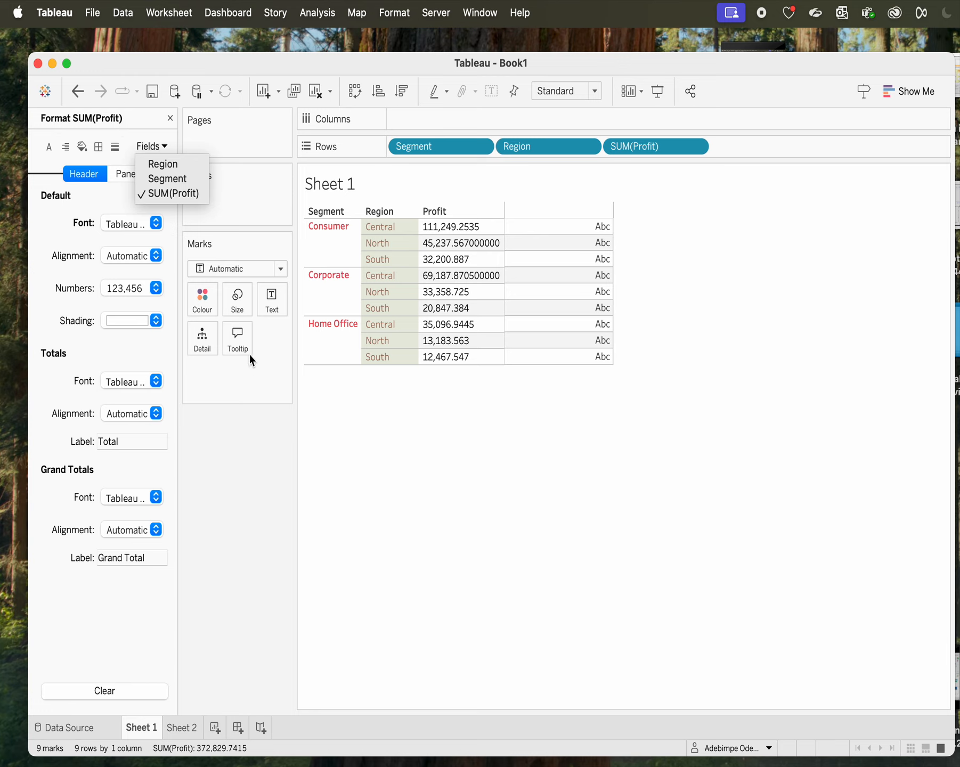
left_click(716, 185)
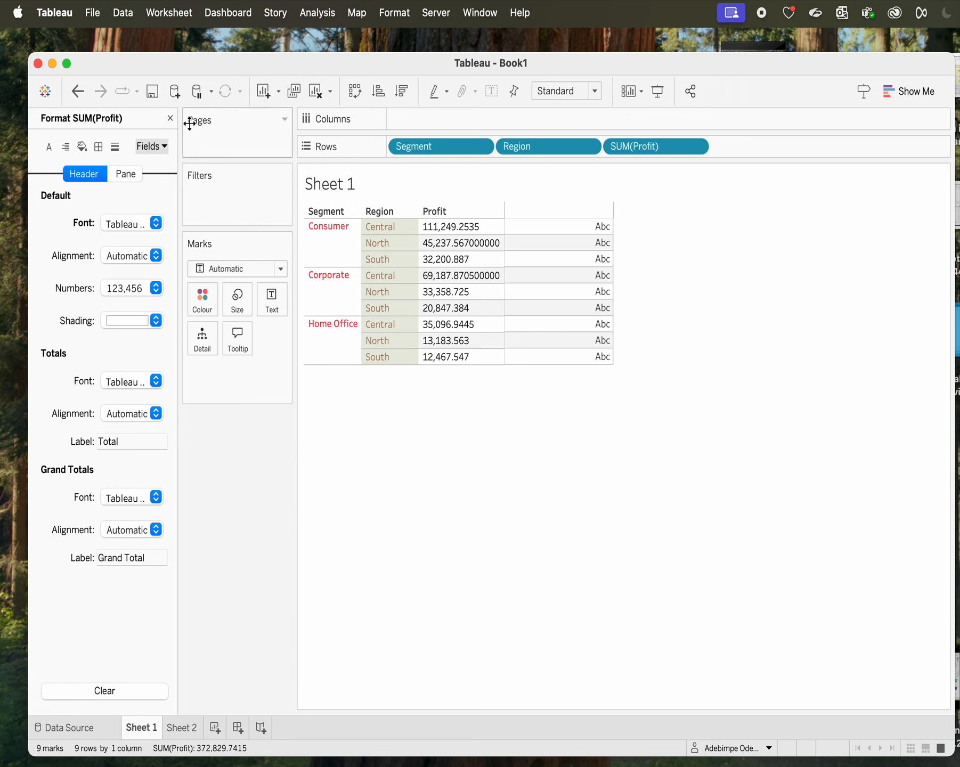
left_click(170, 118)
left_click(697, 146)
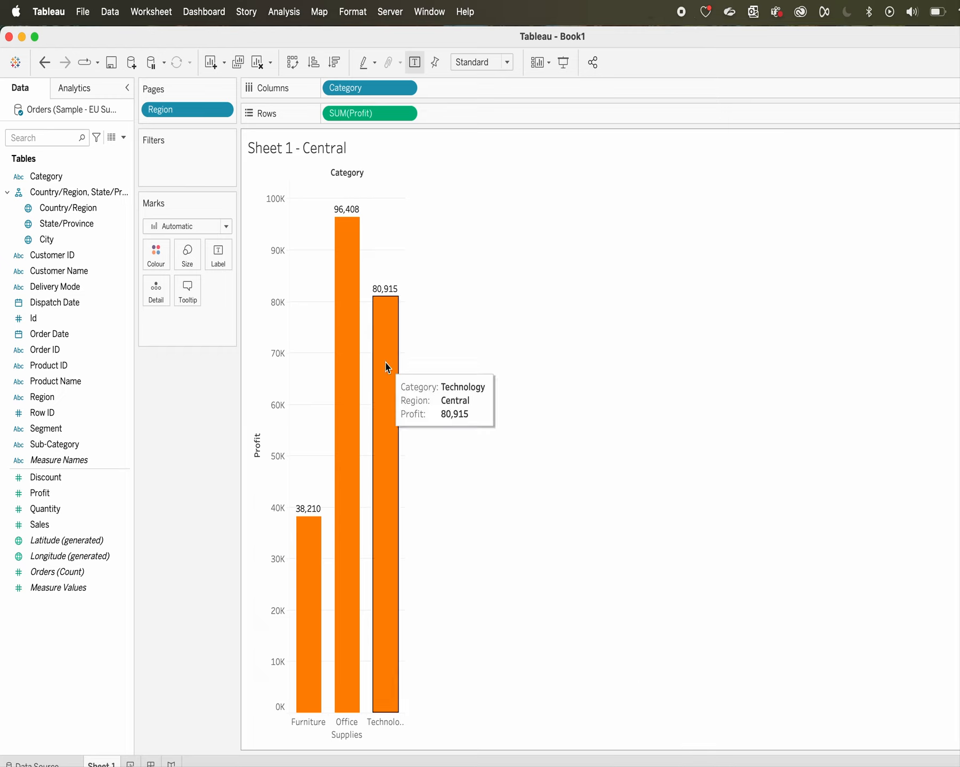
View the formatting settings offered from an empty area of the category profit bar chart, and close them
mouse_move(362, 399)
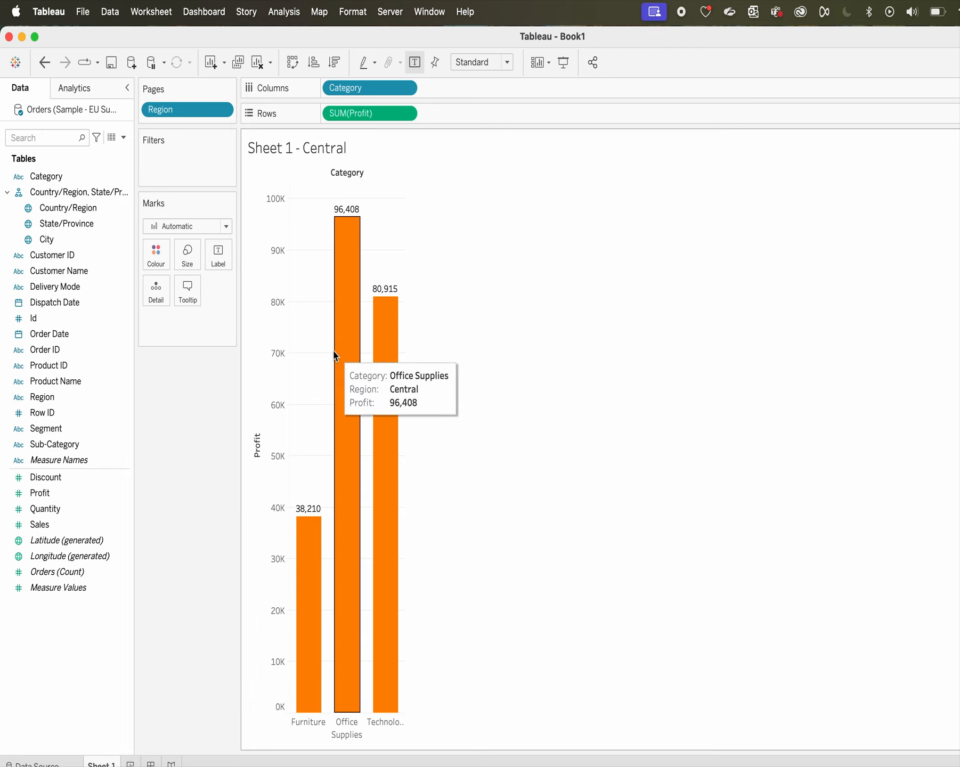
mouse_move(334, 347)
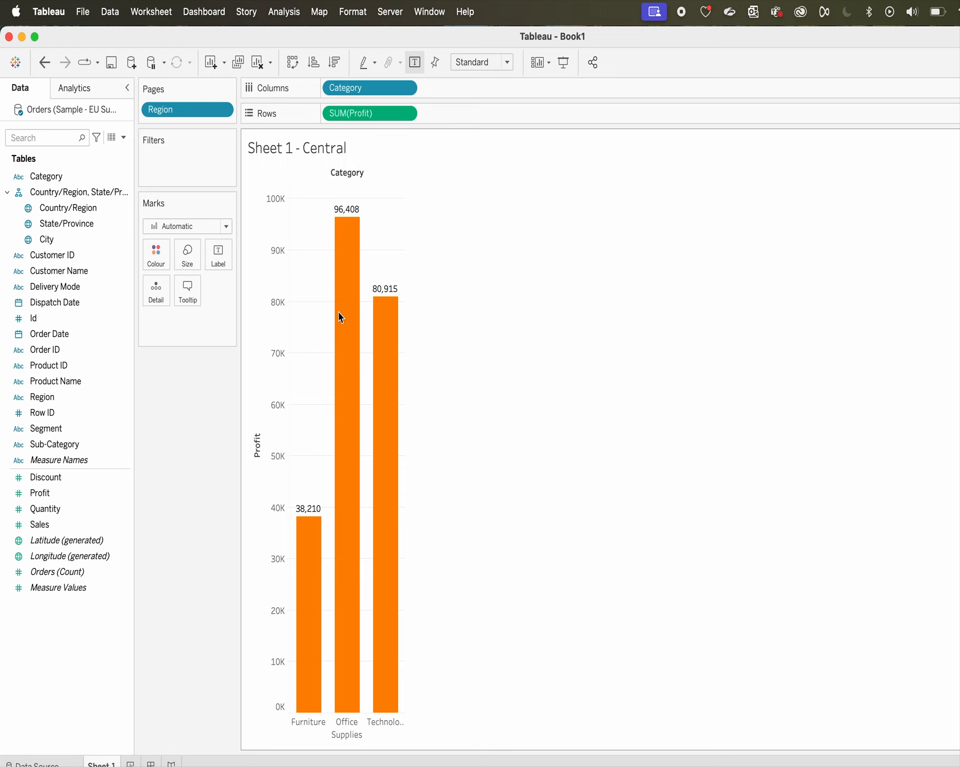
mouse_move(369, 337)
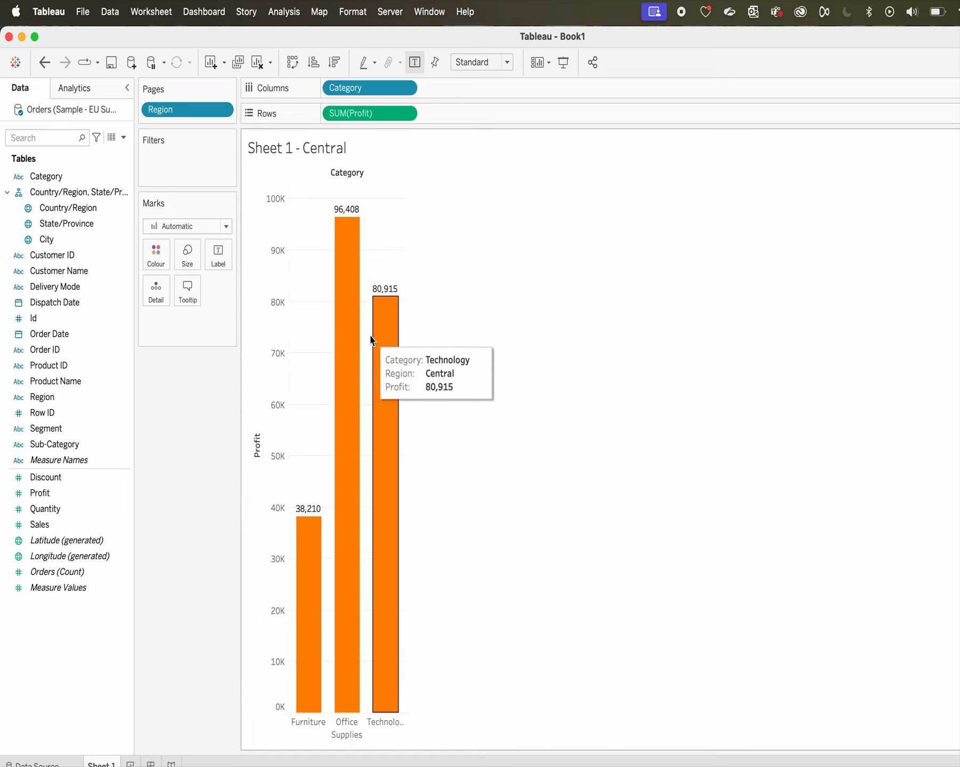
right_click(311, 346)
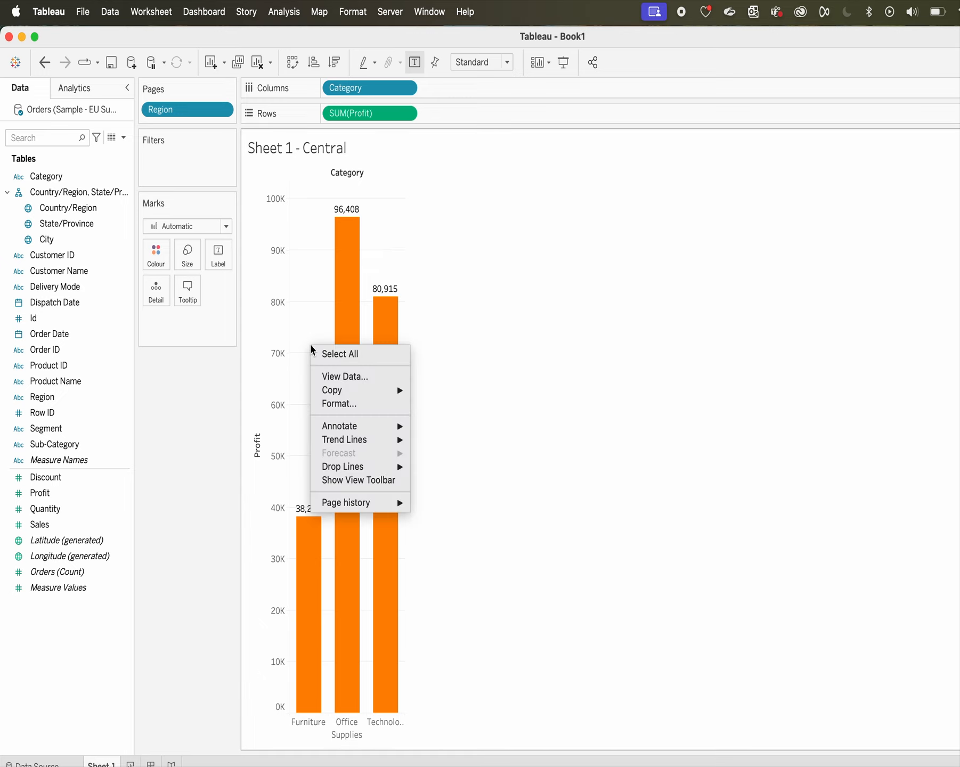
left_click(332, 406)
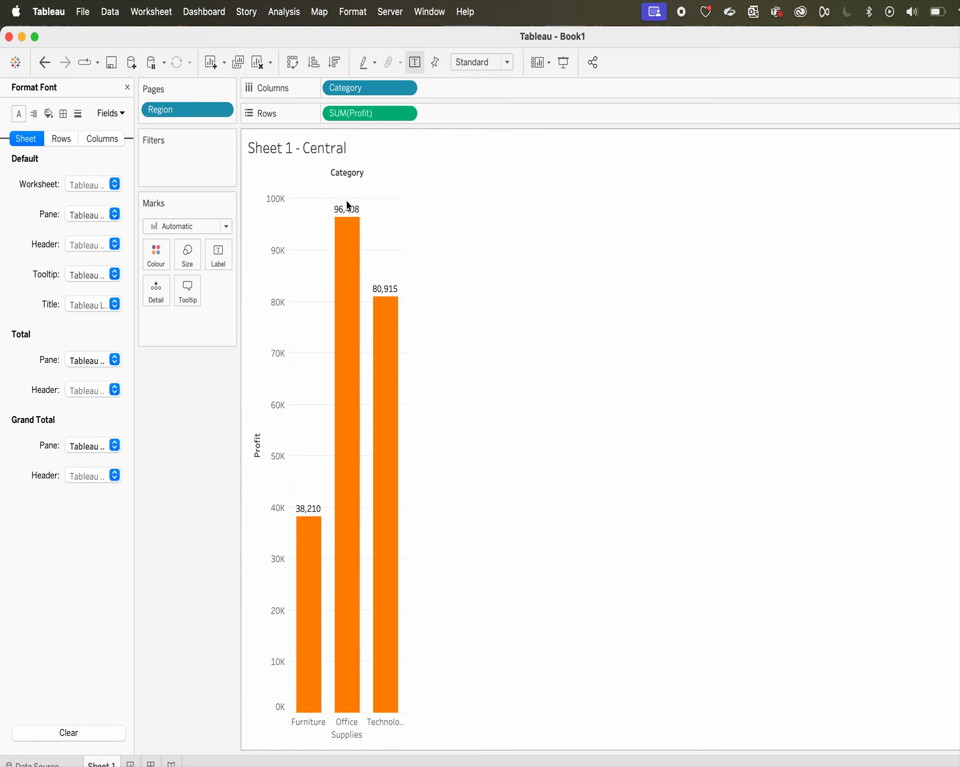
left_click(127, 87)
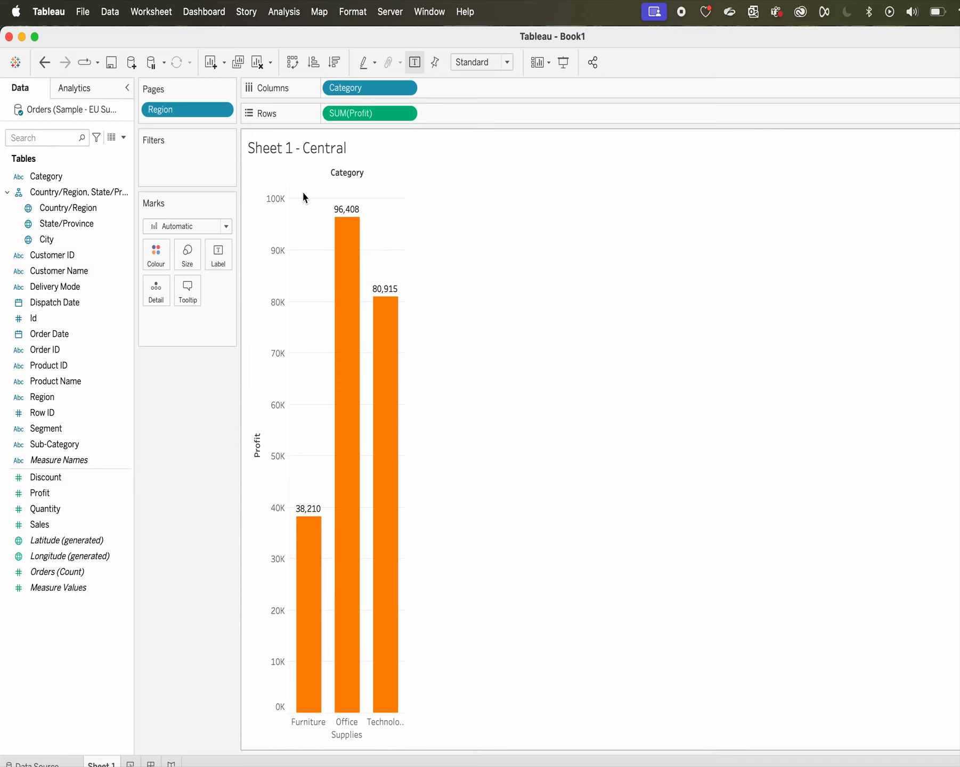
View the formatting settings offered from the Office Supplies bar's label, and close them
left_click(349, 215)
right_click(347, 211)
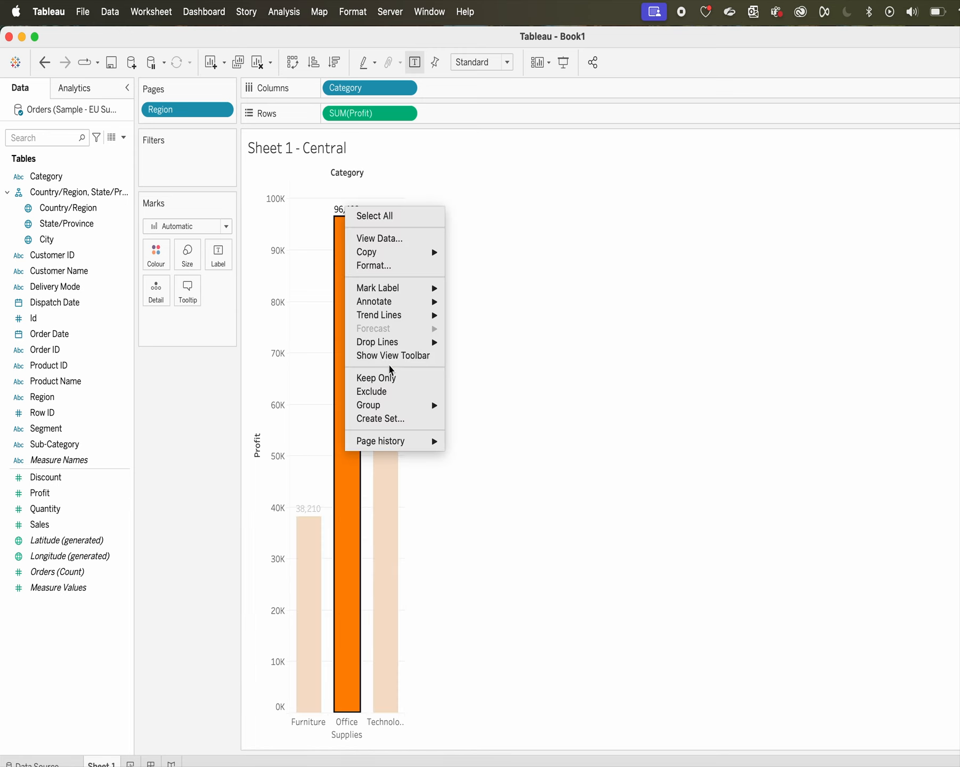
left_click(376, 266)
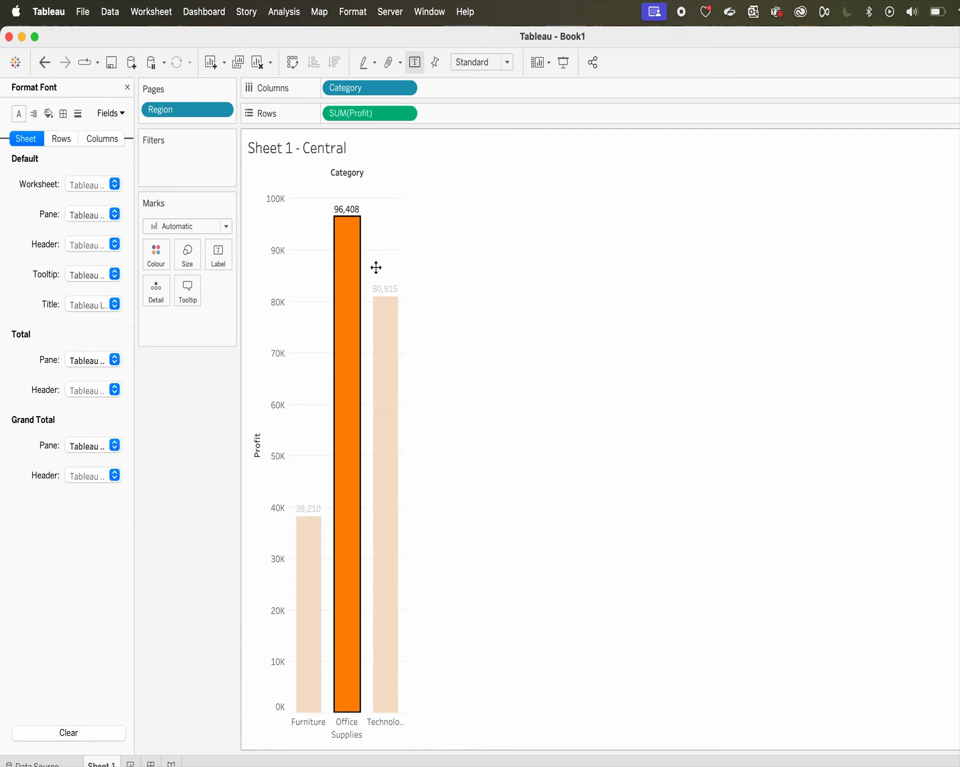
left_click(427, 311)
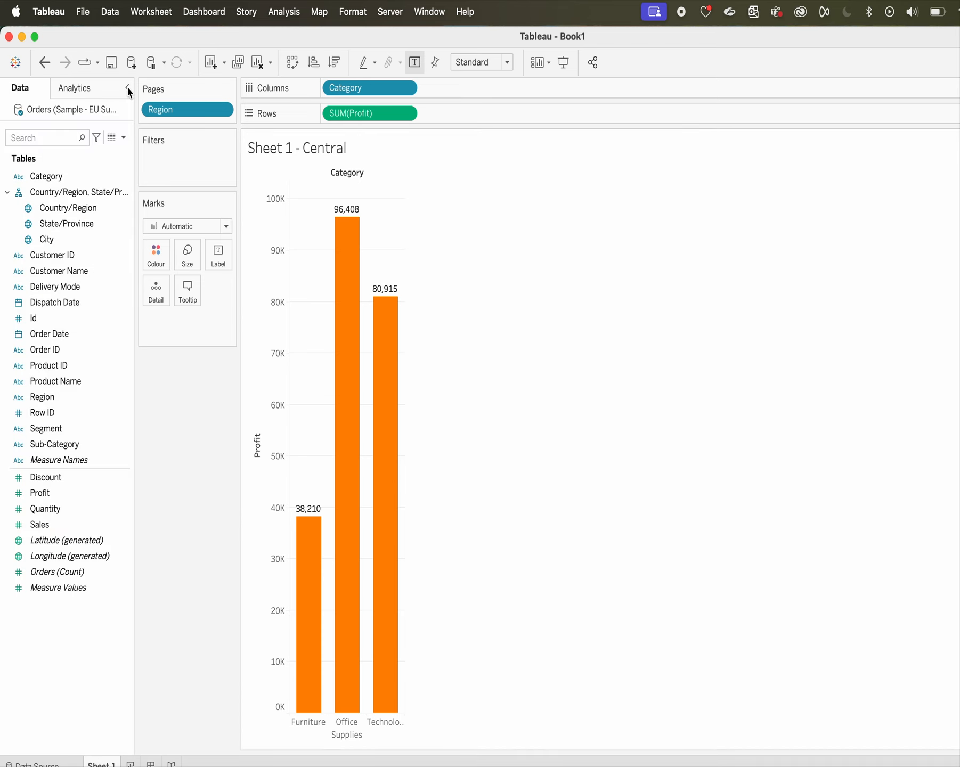
left_click(127, 87)
View the axis formatting settings of SUM(Profit) from the Profit axis, then close them and deselect the axis
left_click(275, 305)
right_click(275, 305)
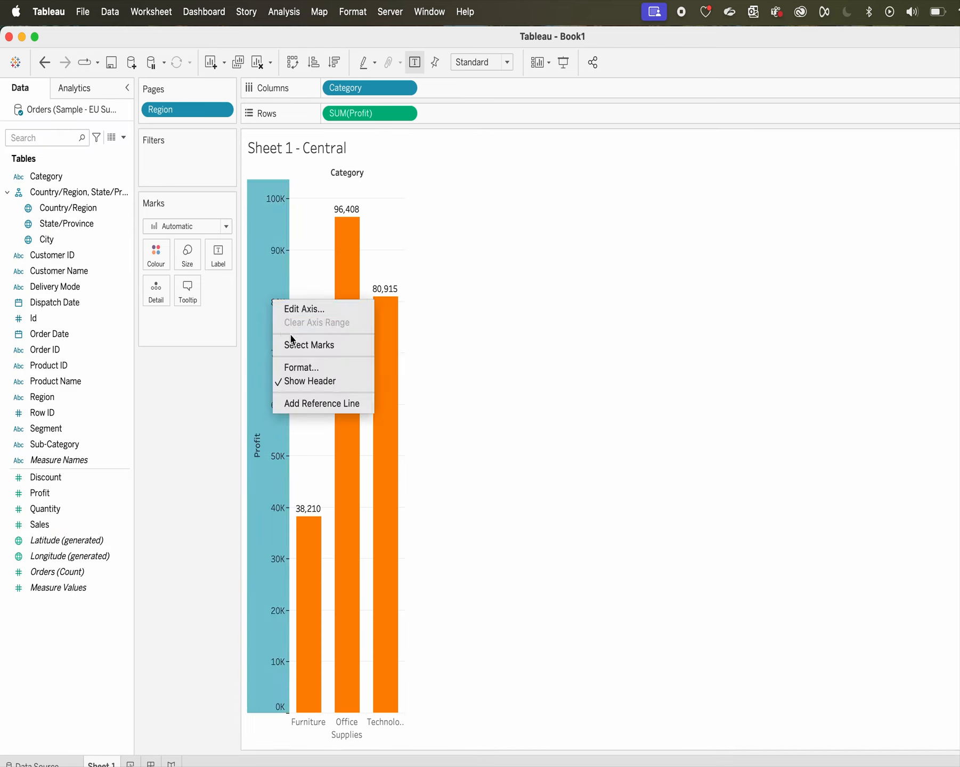
left_click(302, 367)
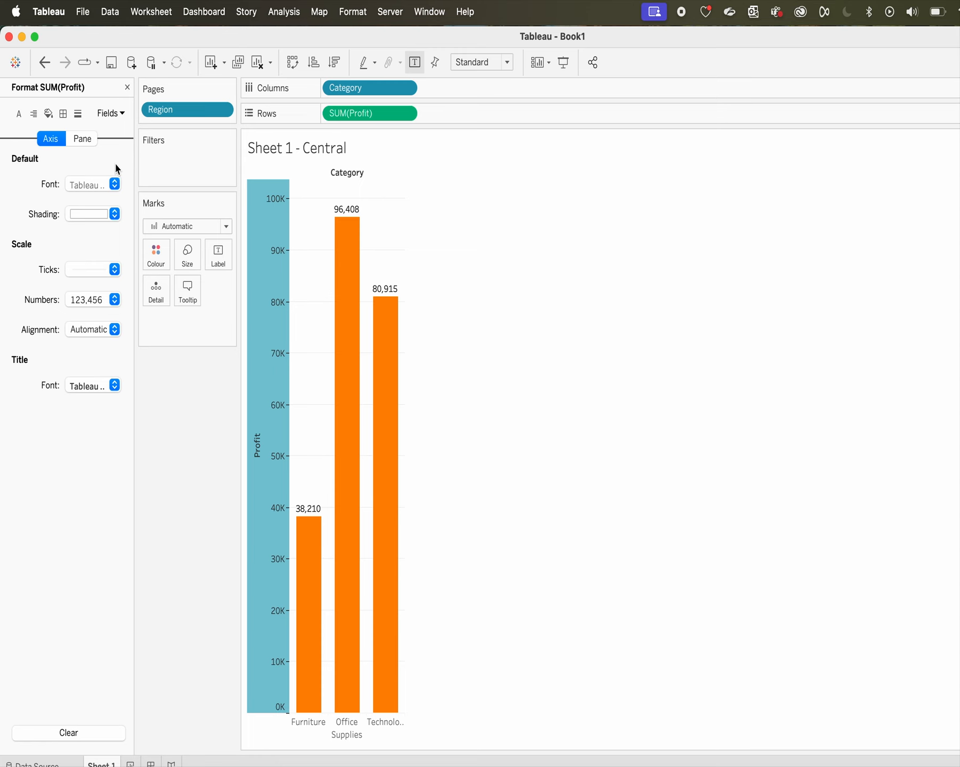
left_click(127, 89)
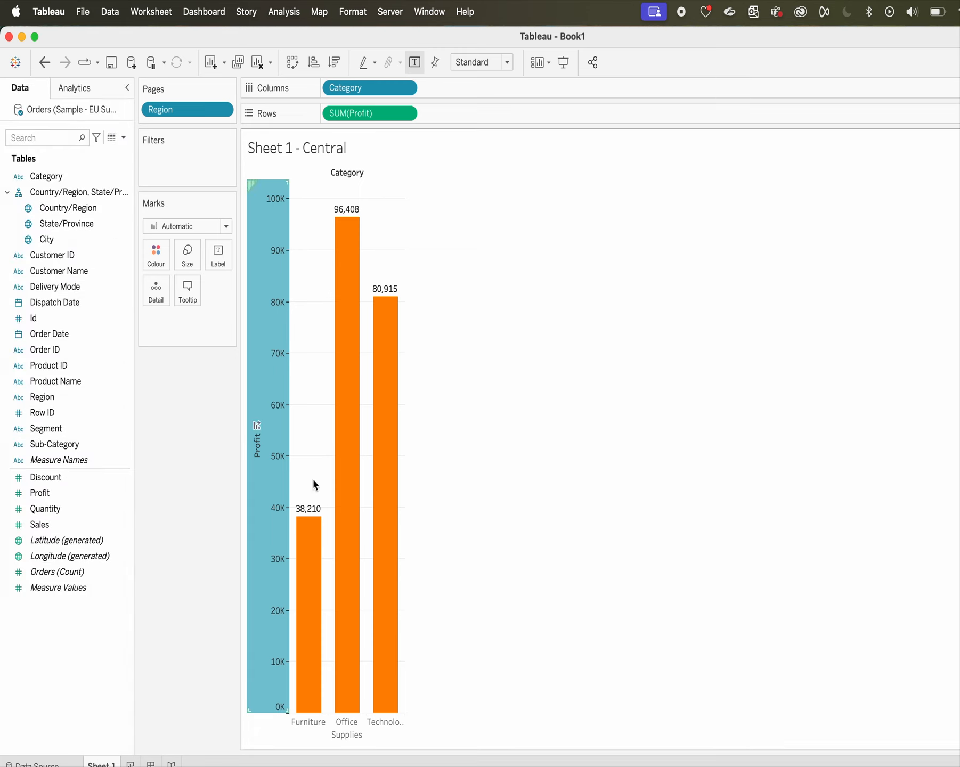
mouse_move(336, 561)
left_click(467, 278)
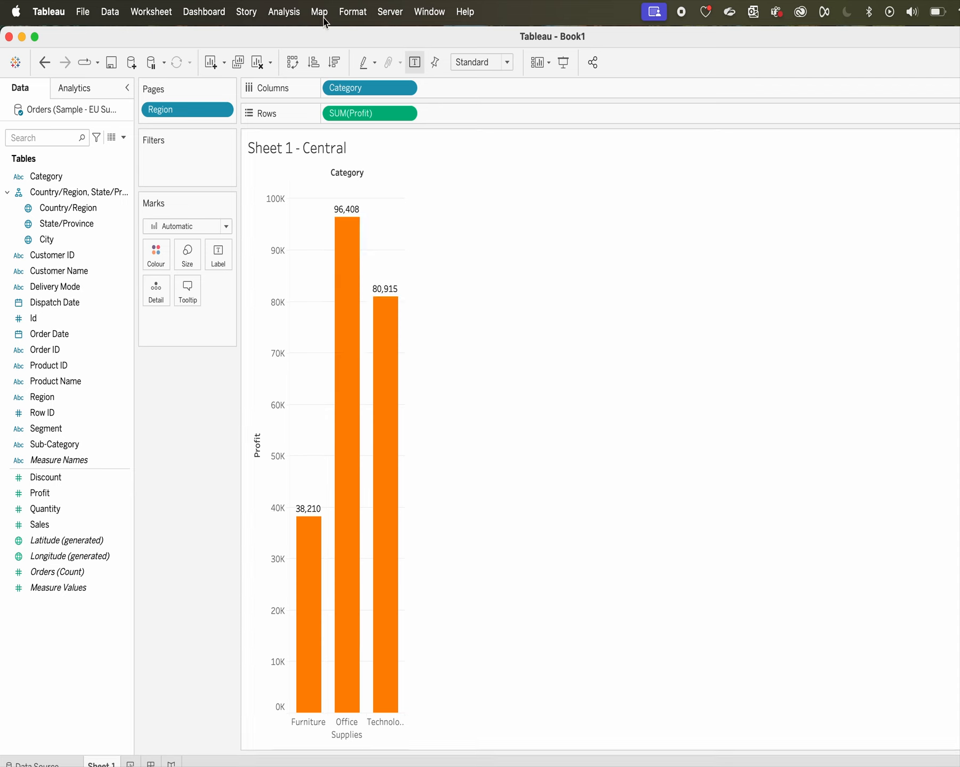
Open the sheet's font formatting and set the default worksheet font colour to teal
left_click(361, 10)
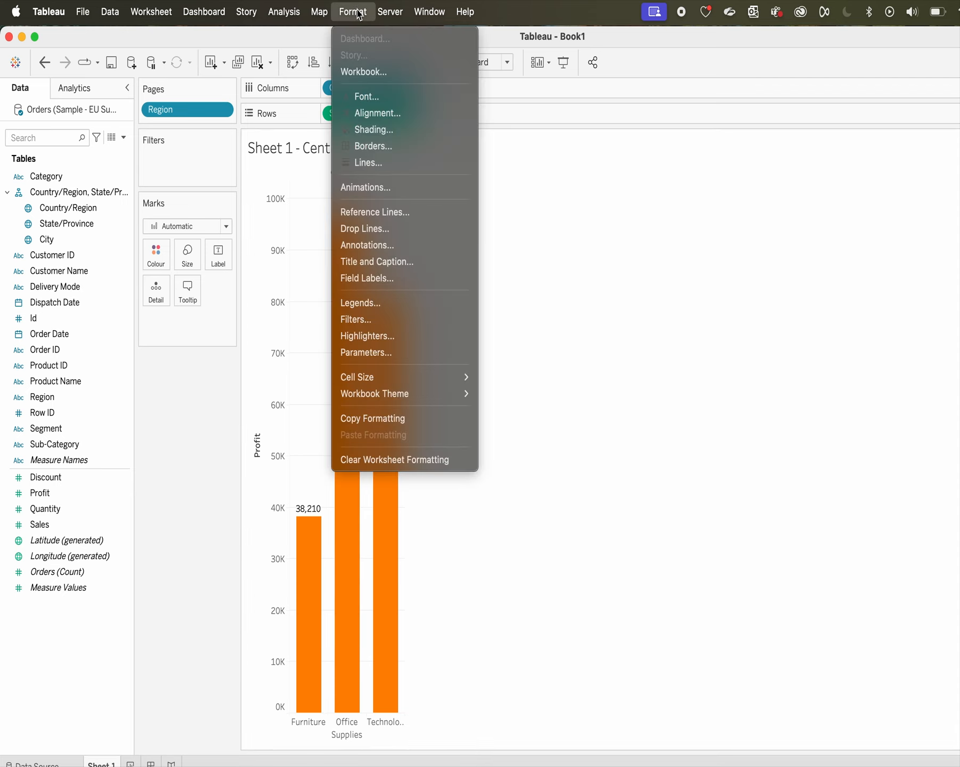
left_click(367, 97)
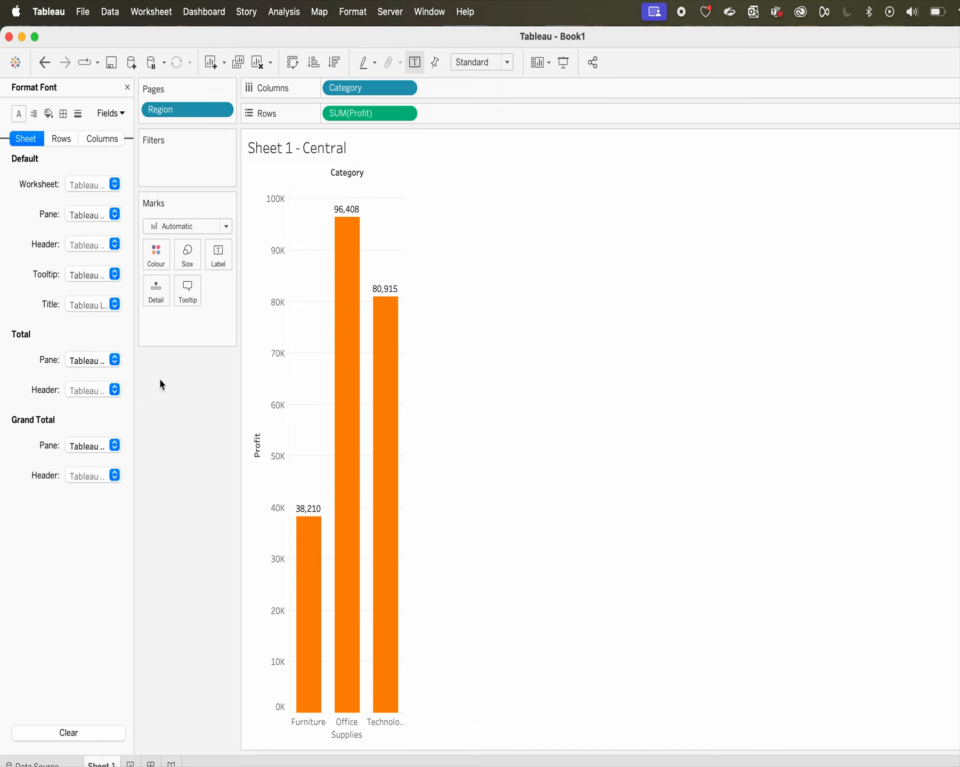
left_click(93, 186)
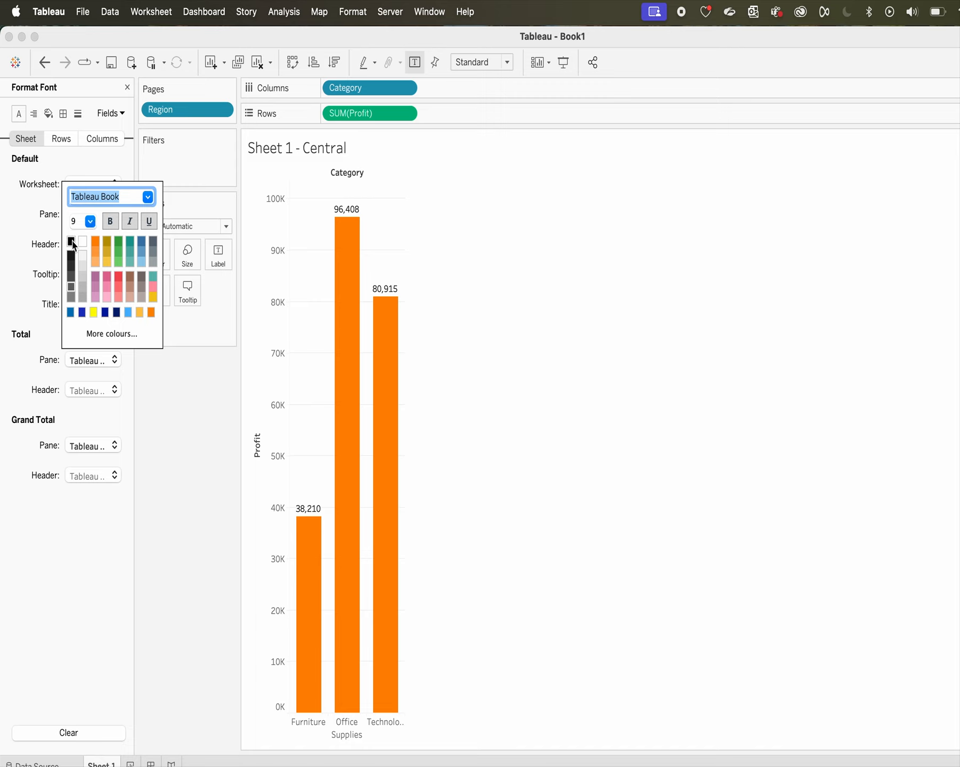
left_click(131, 244)
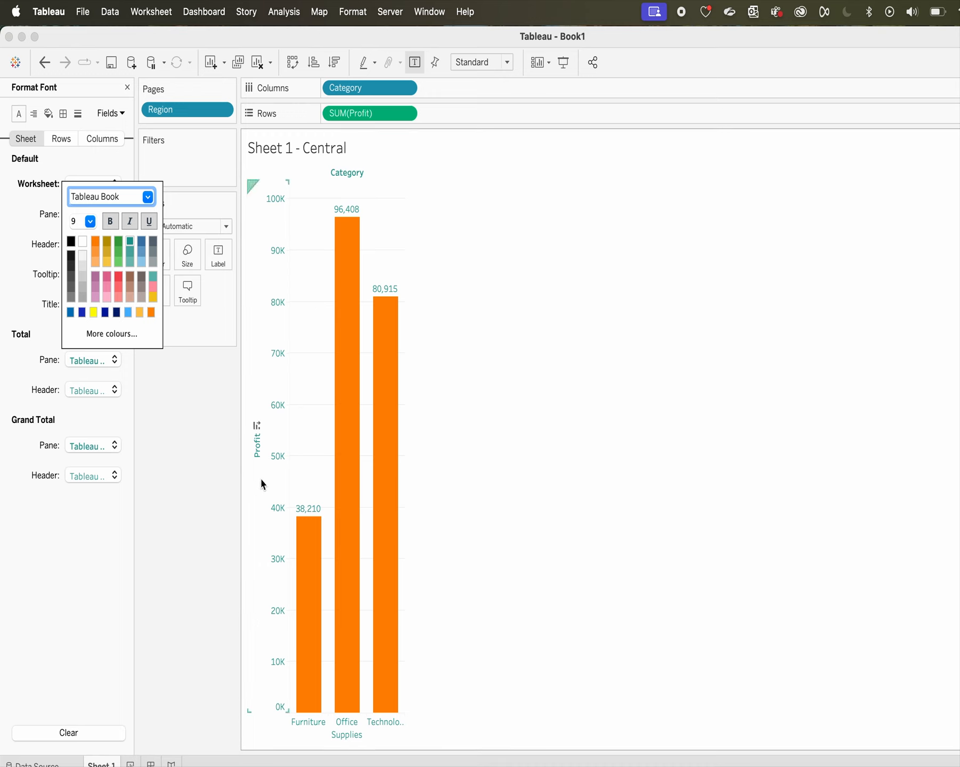
left_click(73, 526)
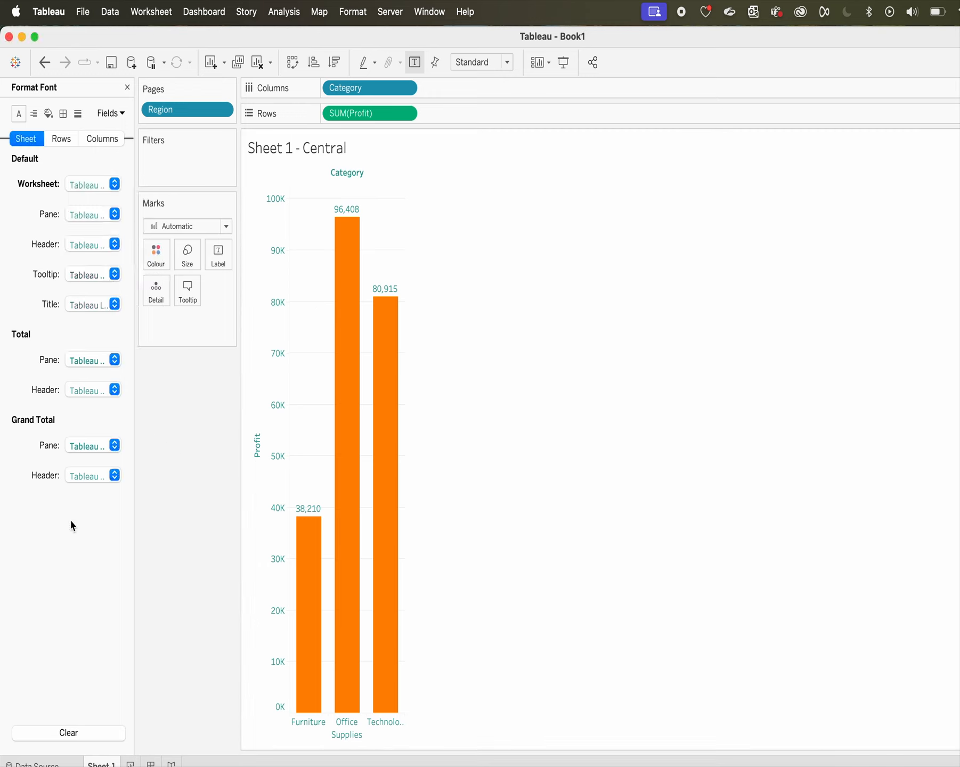
Set the sheet's default pane font colour to yellow, and inspect the bar labels
left_click(105, 223)
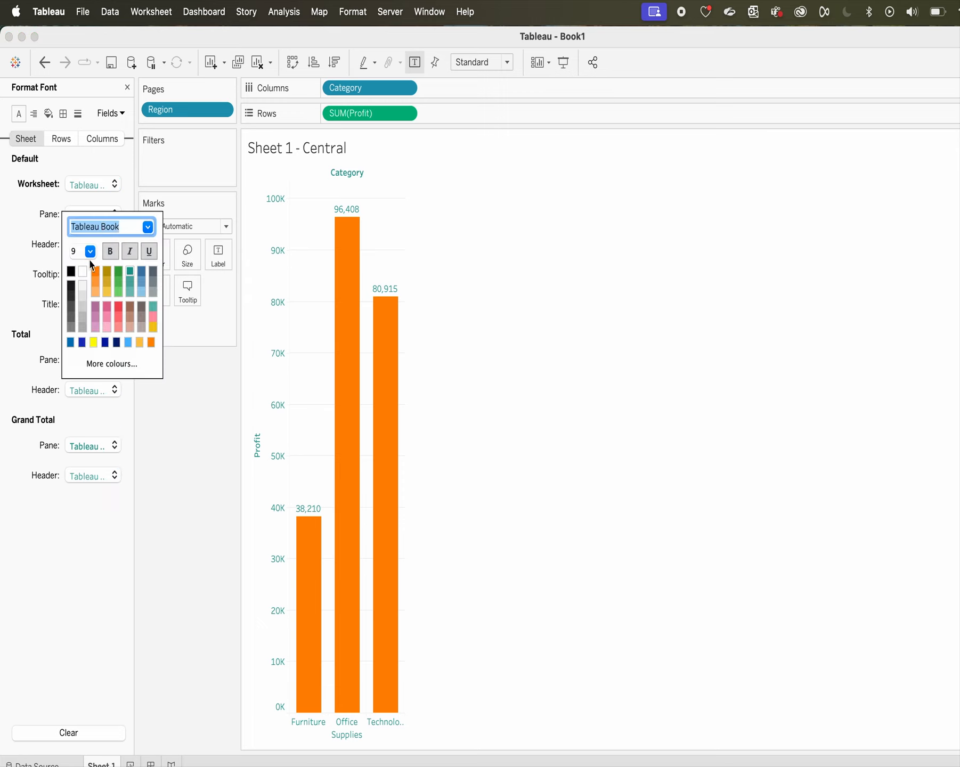
left_click(95, 344)
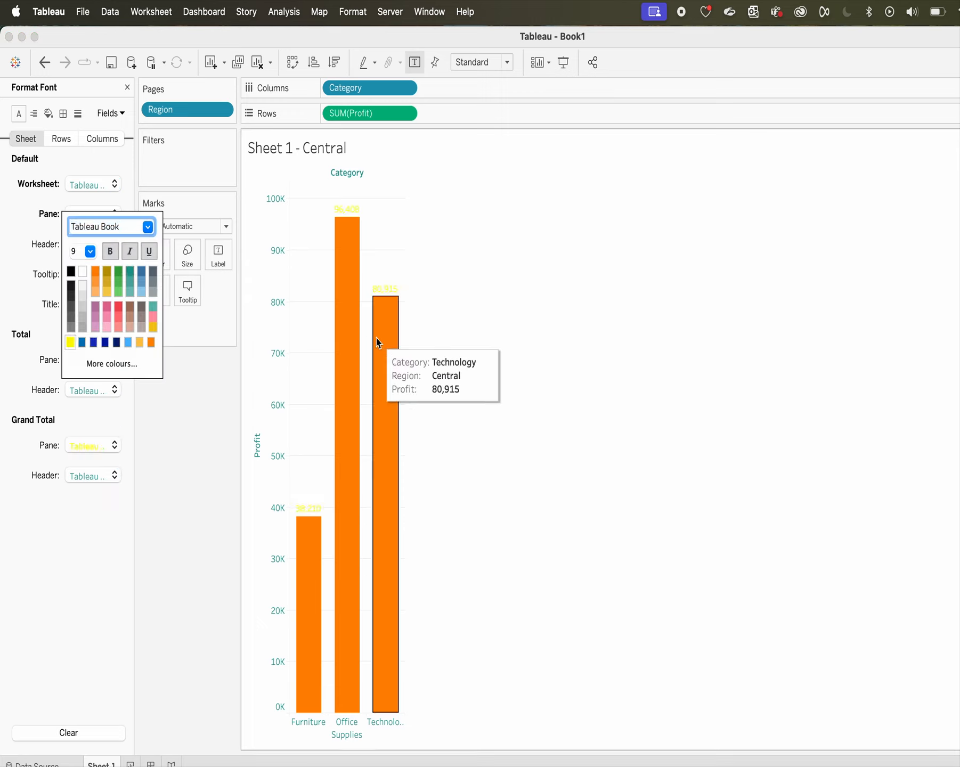
left_click(470, 230)
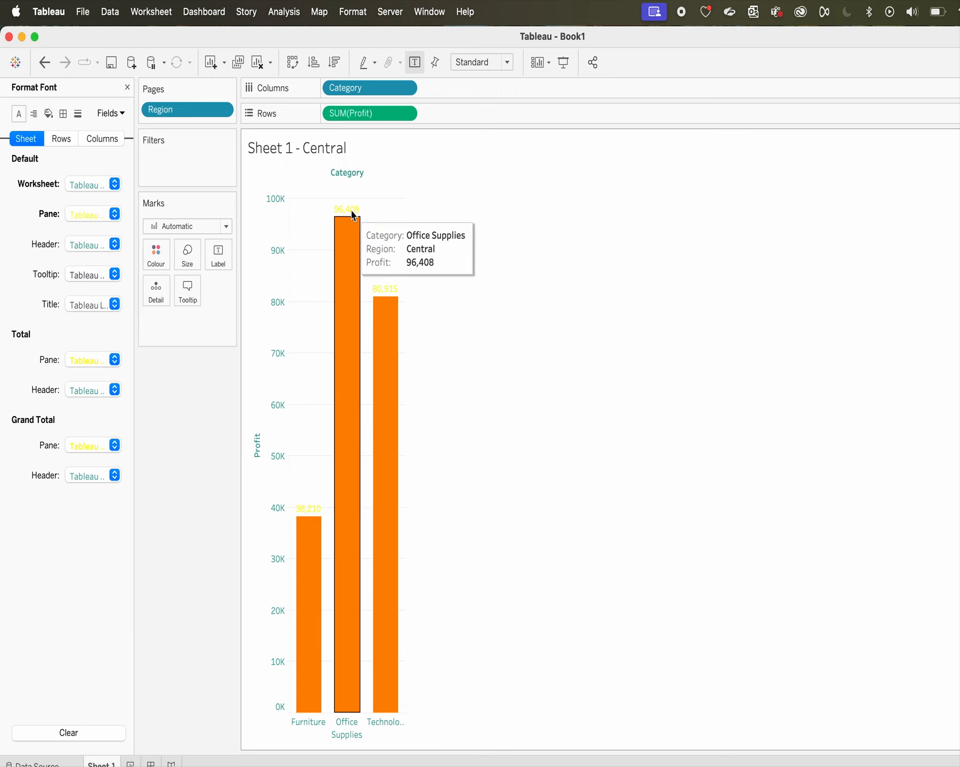
mouse_move(392, 293)
mouse_move(352, 216)
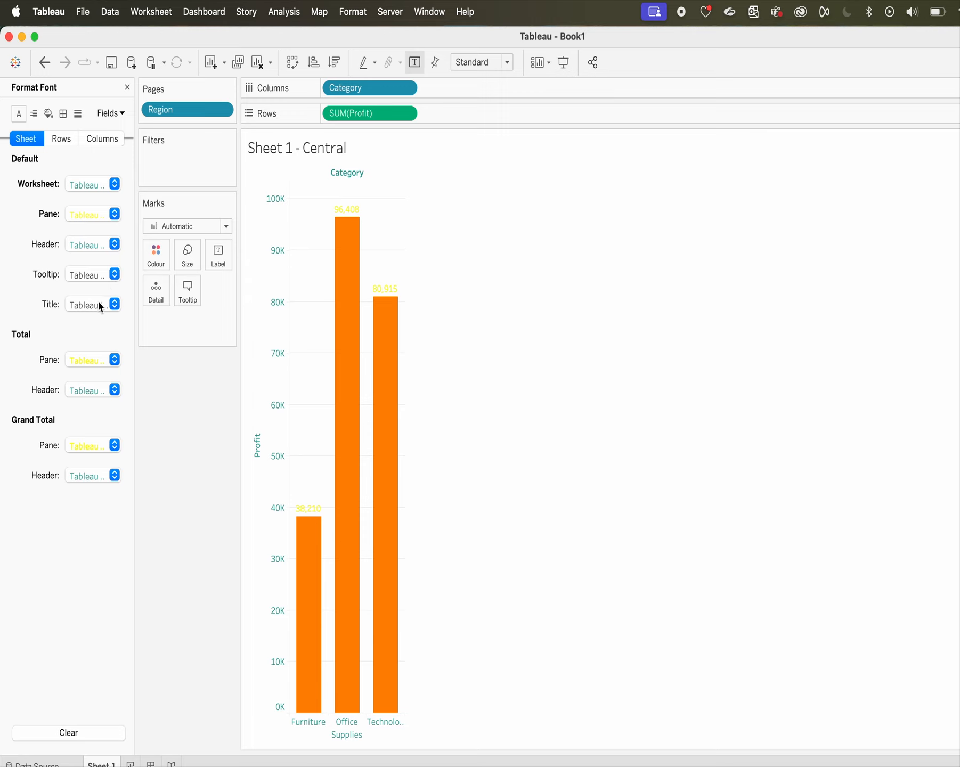
Set the sheet's default header font colour to red
left_click(82, 245)
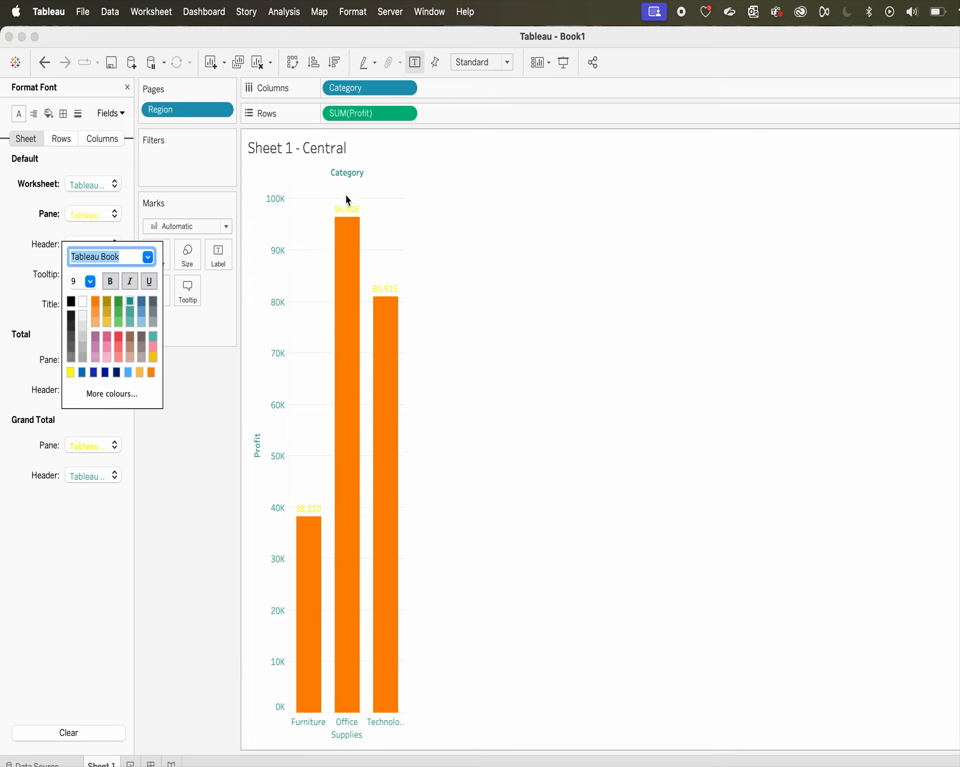
left_click(119, 338)
left_click(138, 532)
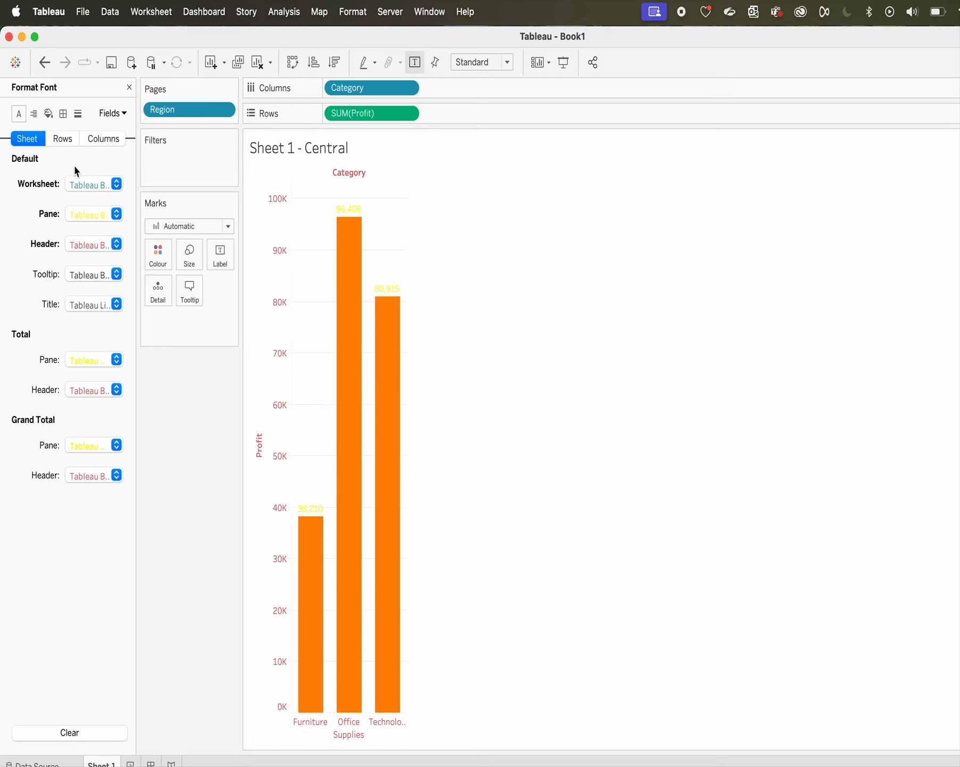
Set the default header font colour for rows only to dark gold
left_click(63, 139)
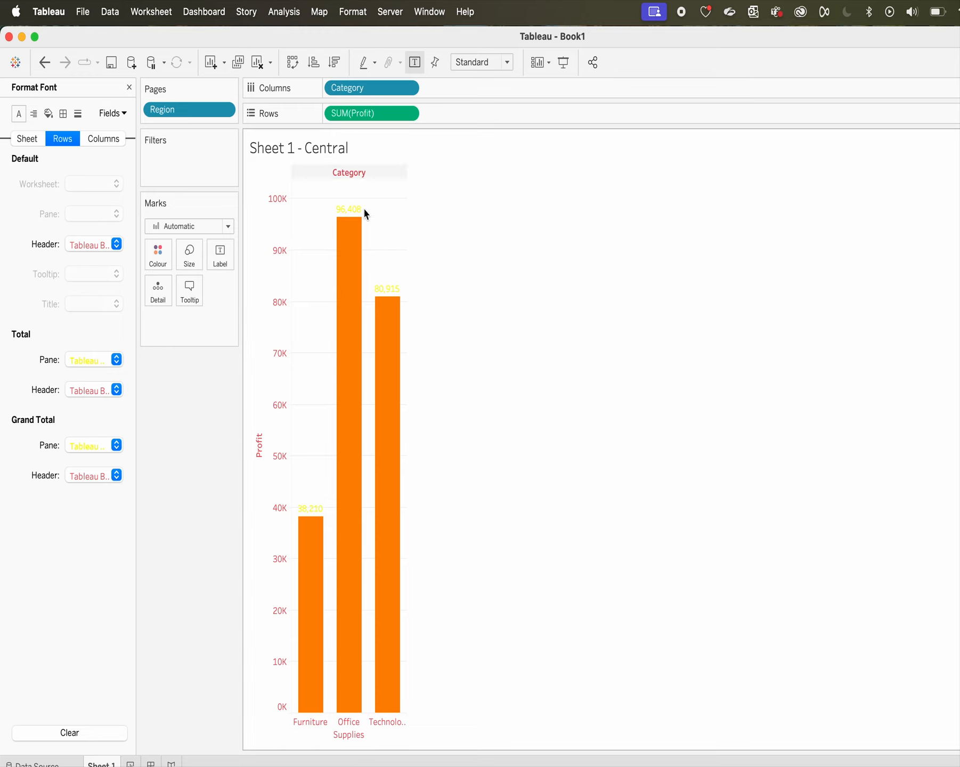
mouse_move(324, 631)
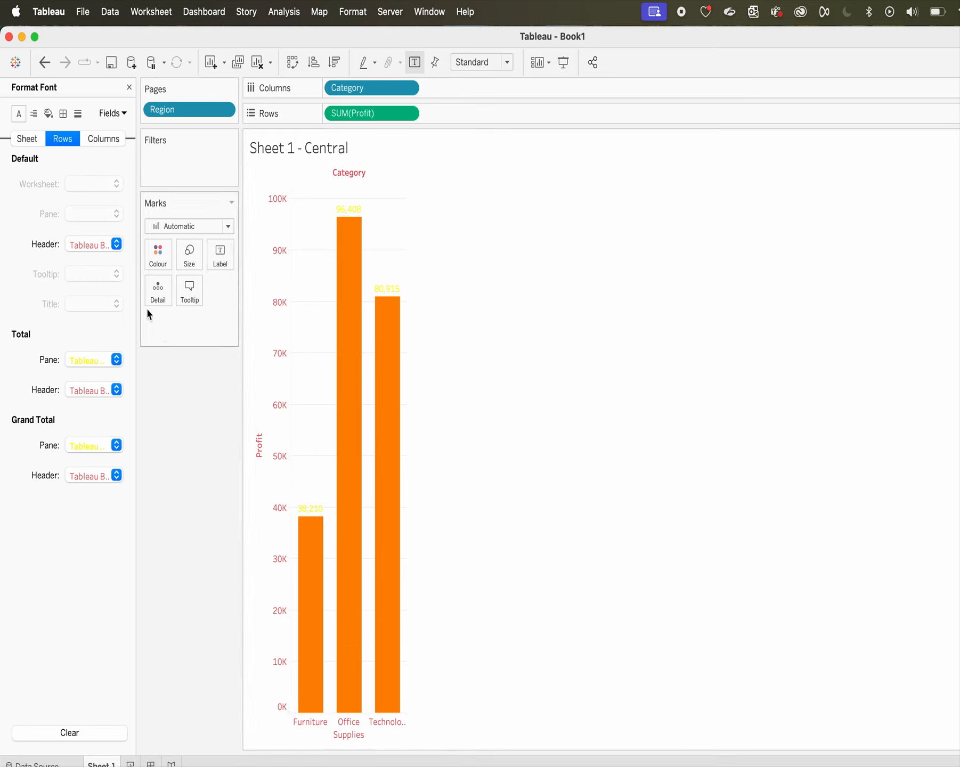
left_click(88, 246)
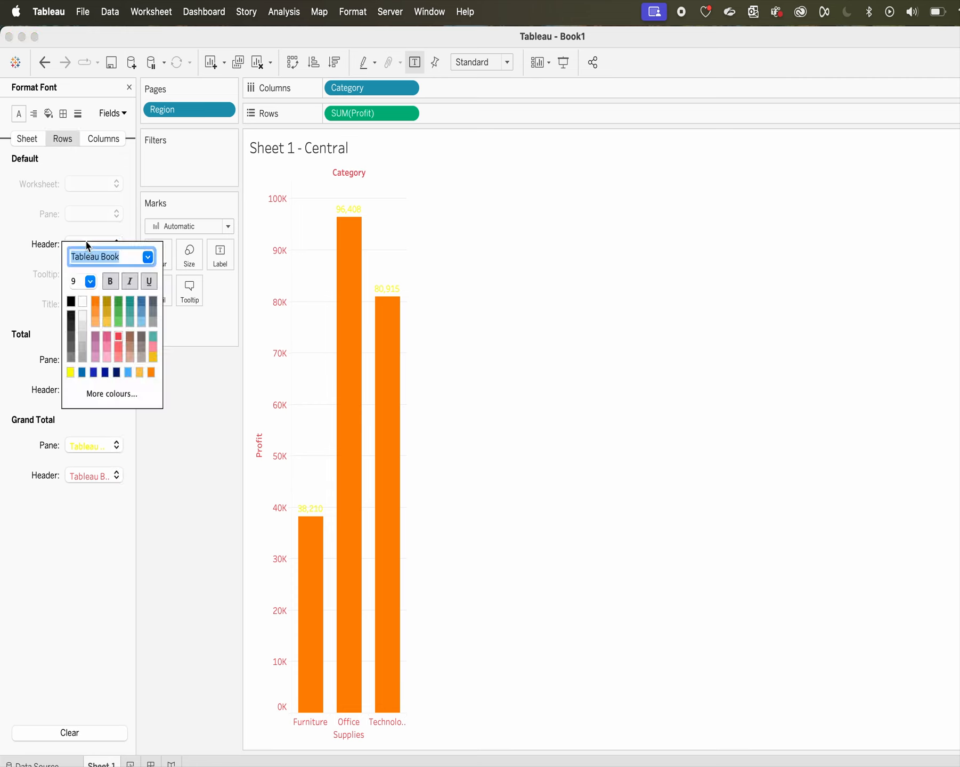
left_click(107, 303)
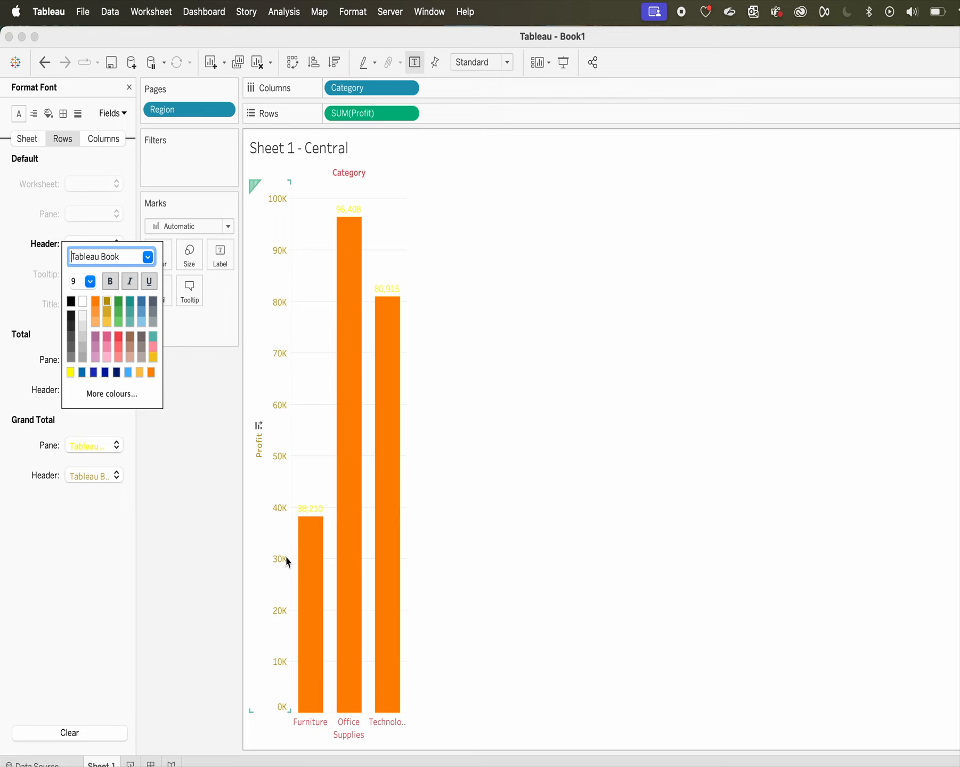
Set the total pane font colour for rows to dark blue
left_click(169, 539)
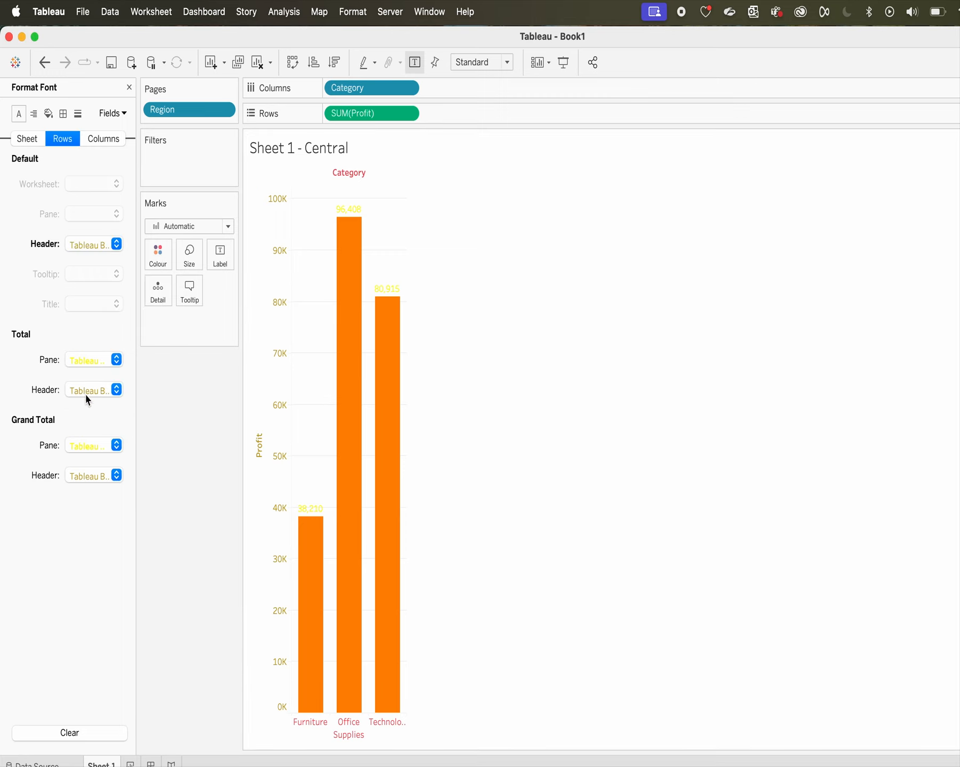
left_click(86, 364)
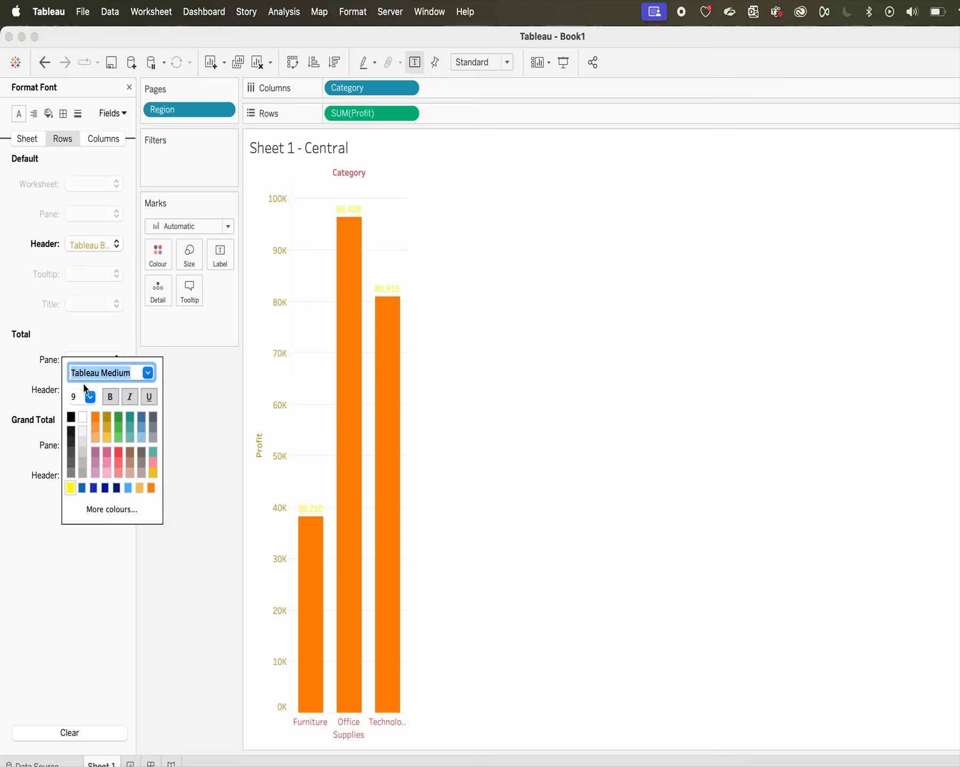
left_click(143, 416)
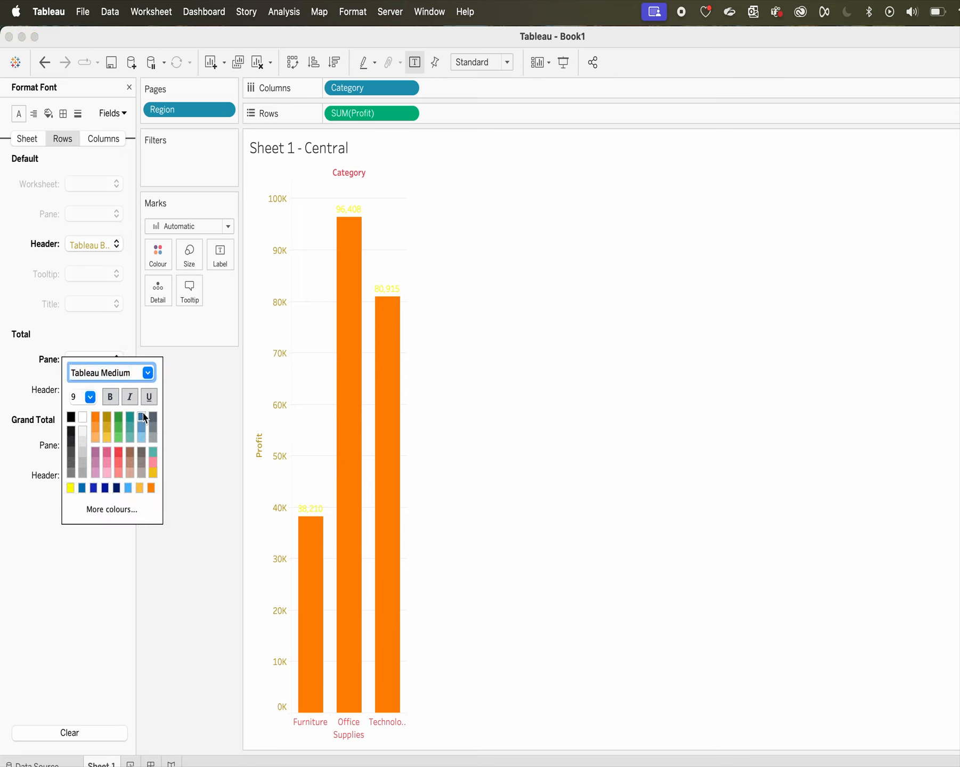
left_click(208, 560)
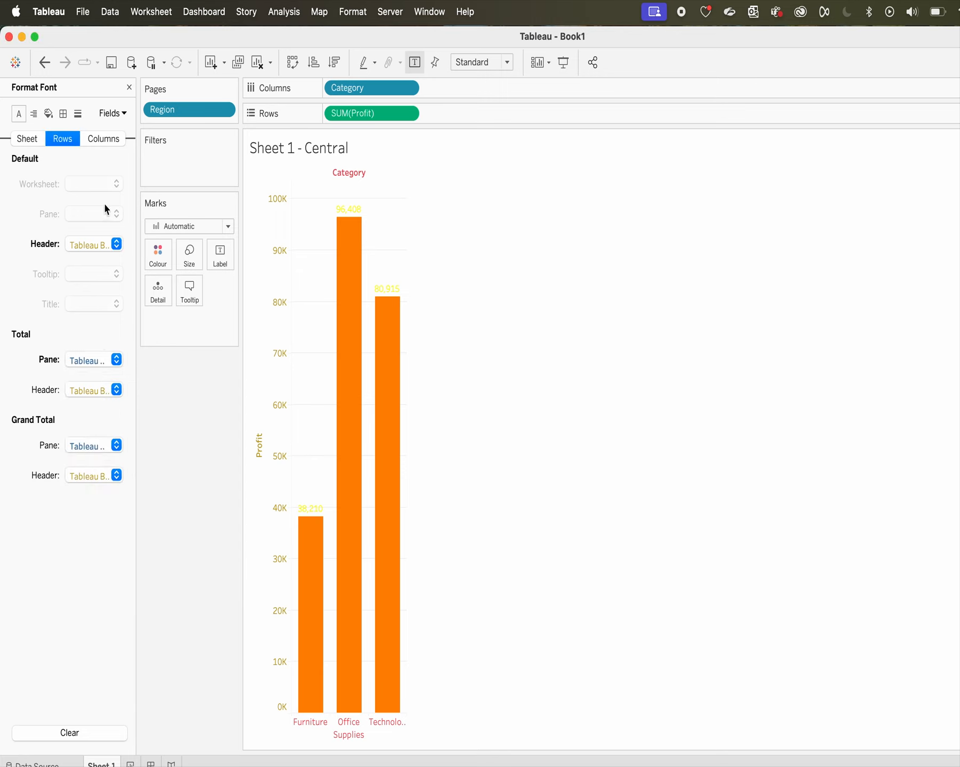
Set the default header font colour for columns only to navy
left_click(104, 139)
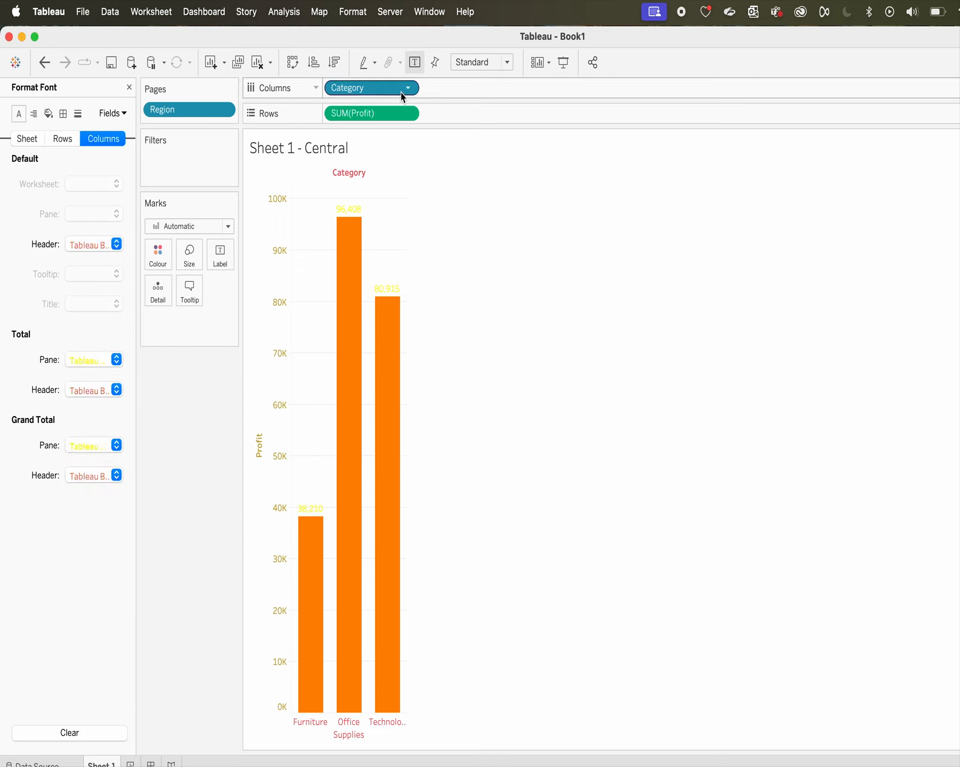
left_click(96, 244)
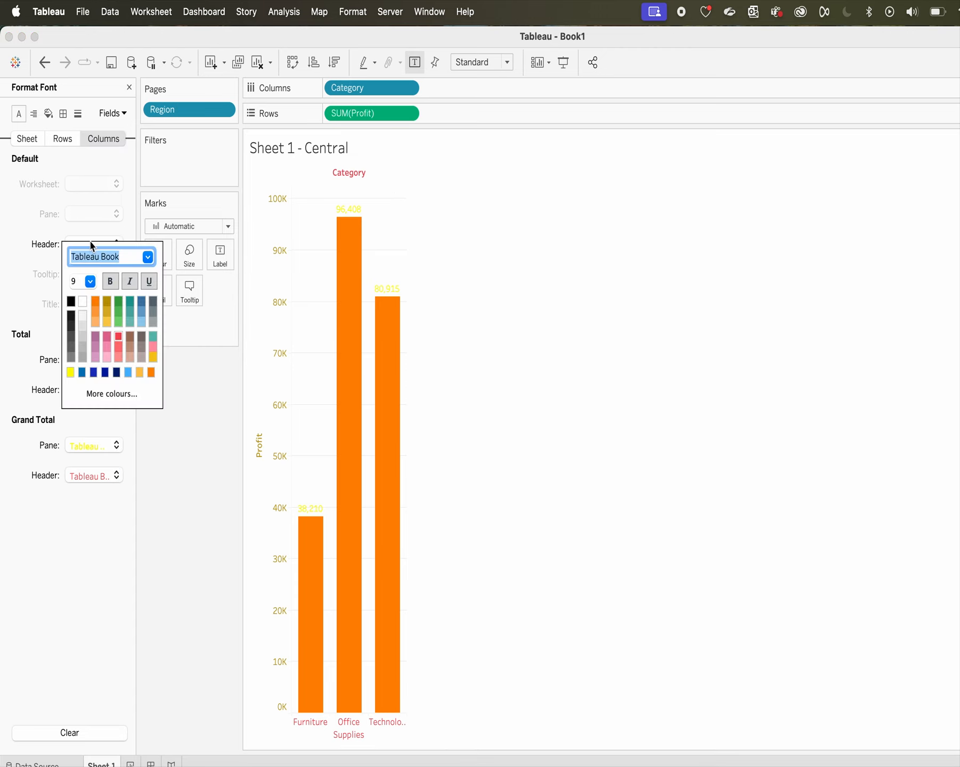
left_click(116, 374)
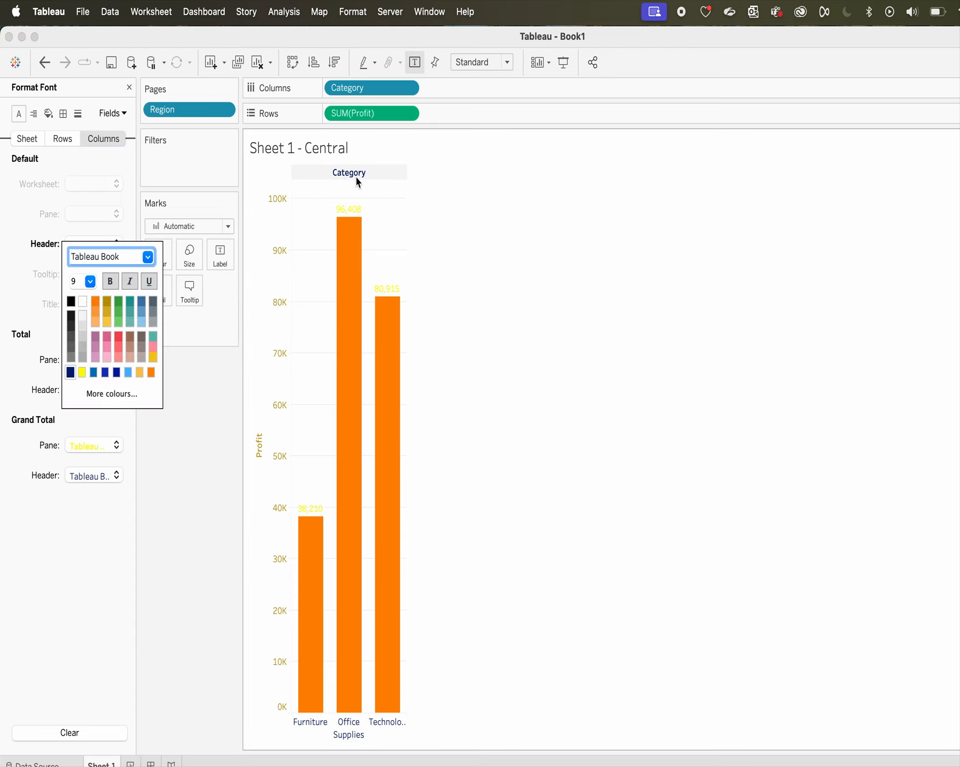
left_click(216, 434)
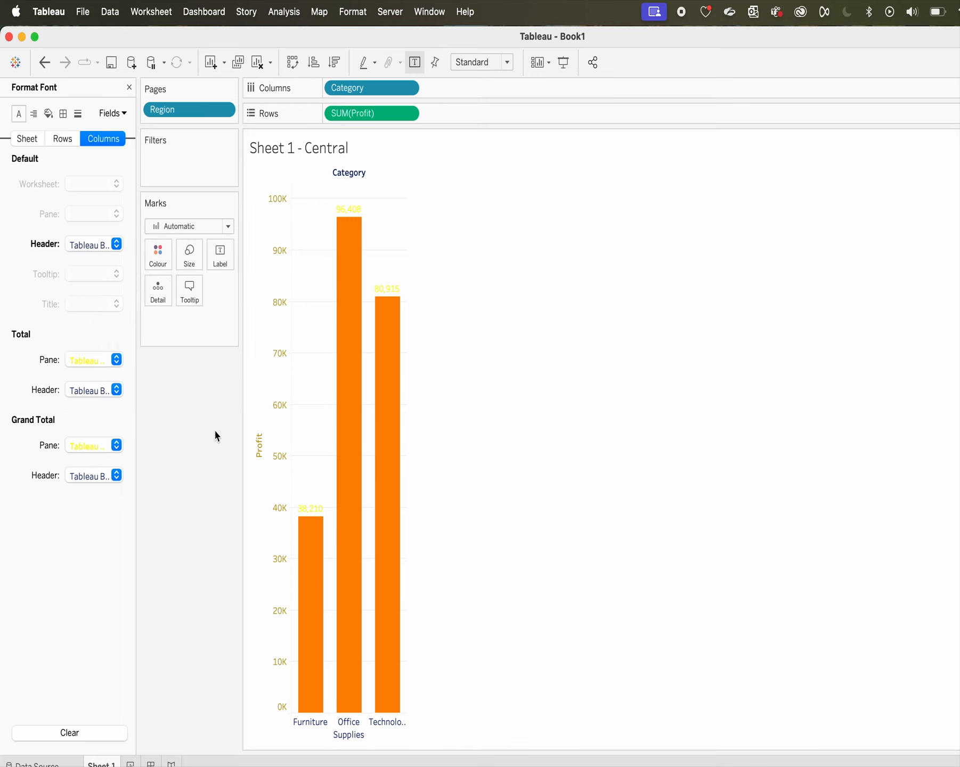
Set the total pane font colour for columns to purple
left_click(79, 367)
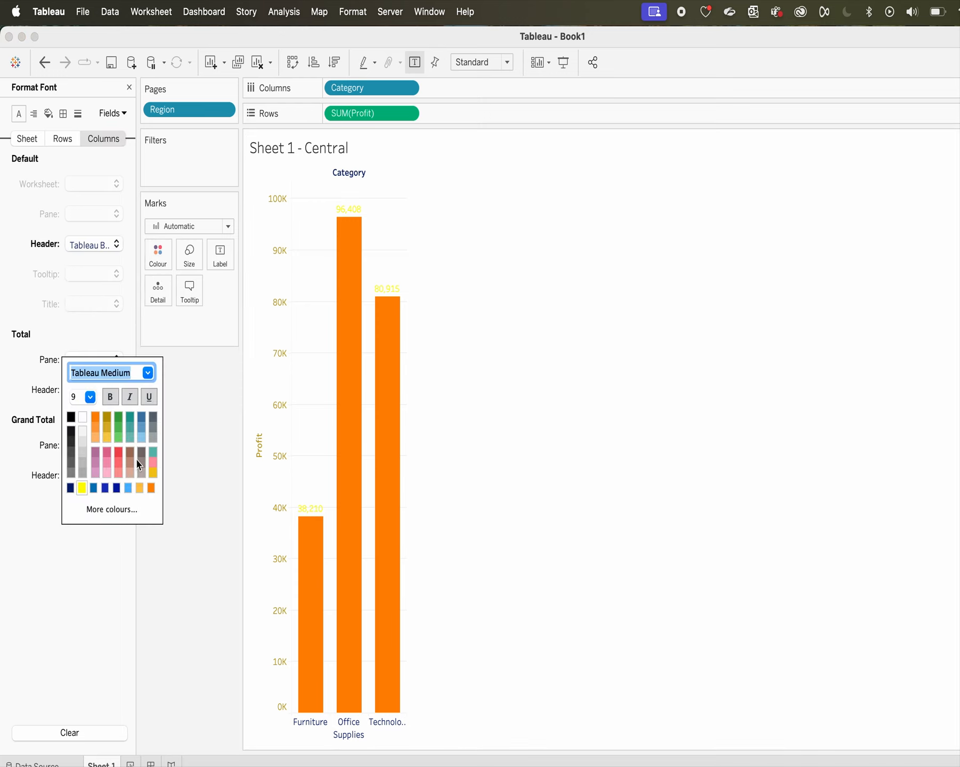
left_click(98, 455)
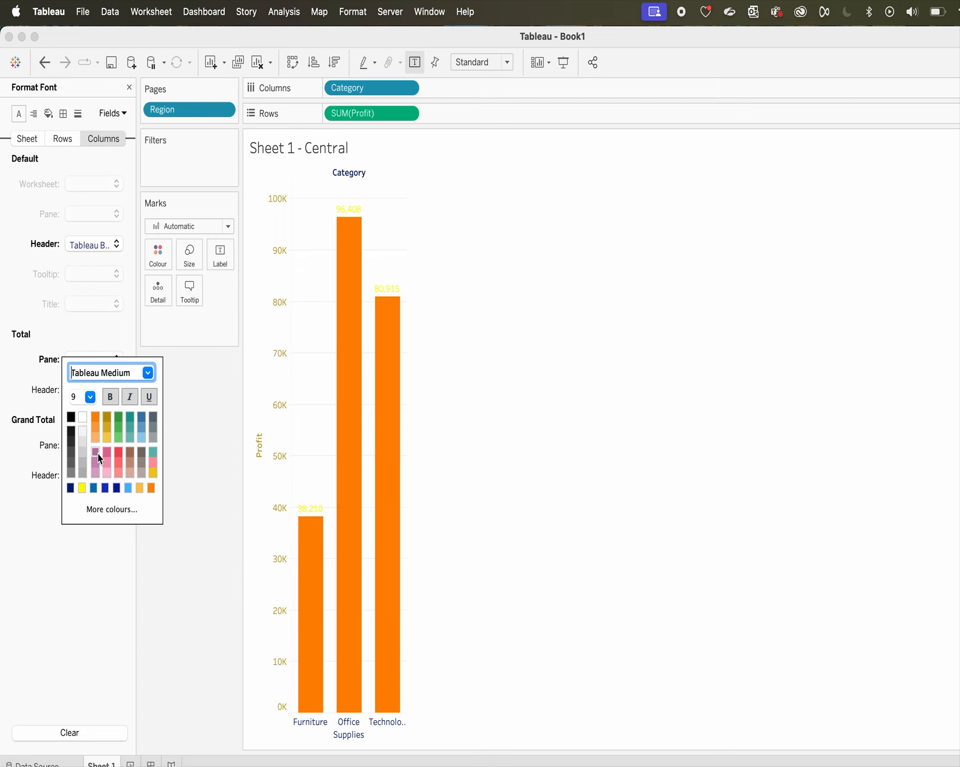
left_click(174, 625)
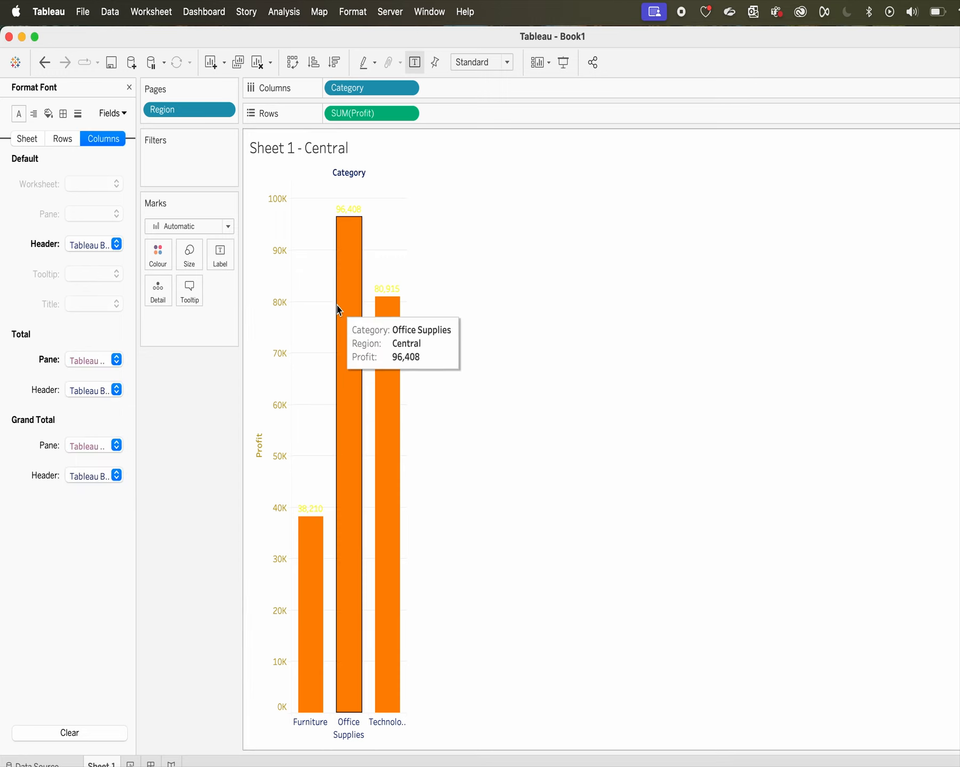
Return to the sheet-level font settings and inspect the Office Supplies bar and its label
left_click(27, 140)
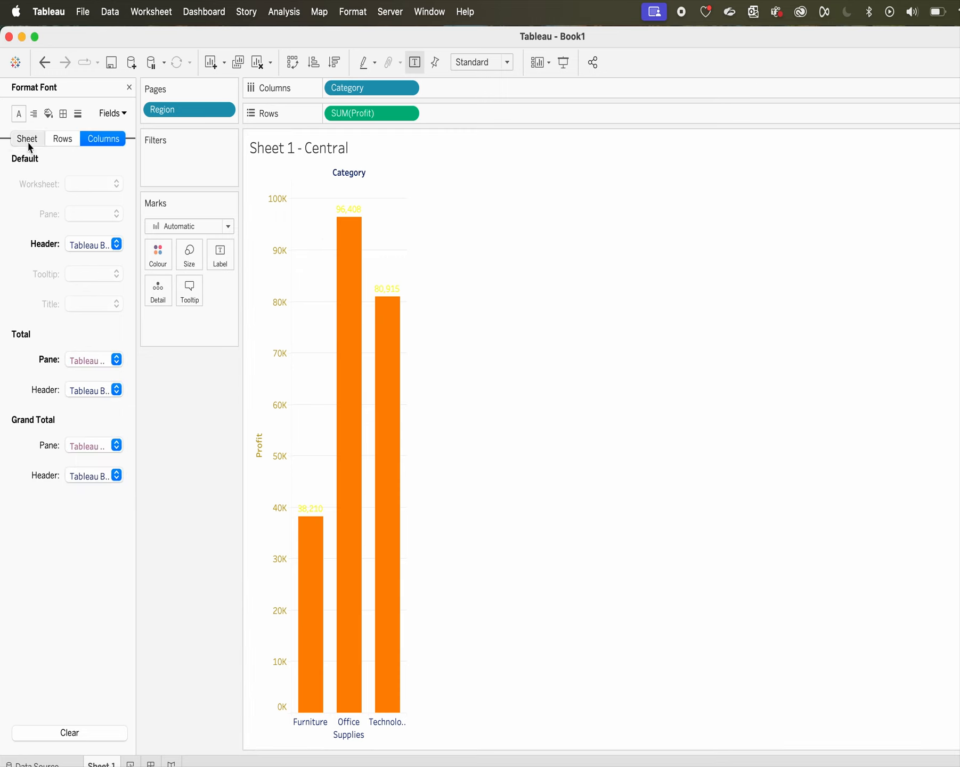
mouse_move(359, 214)
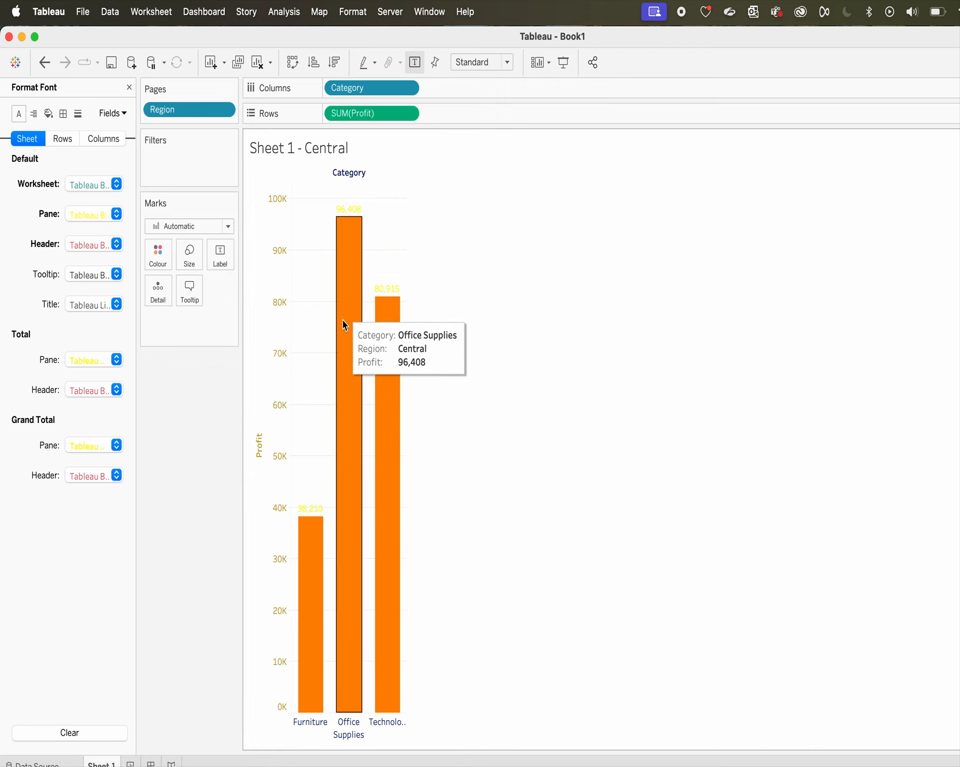
mouse_move(374, 377)
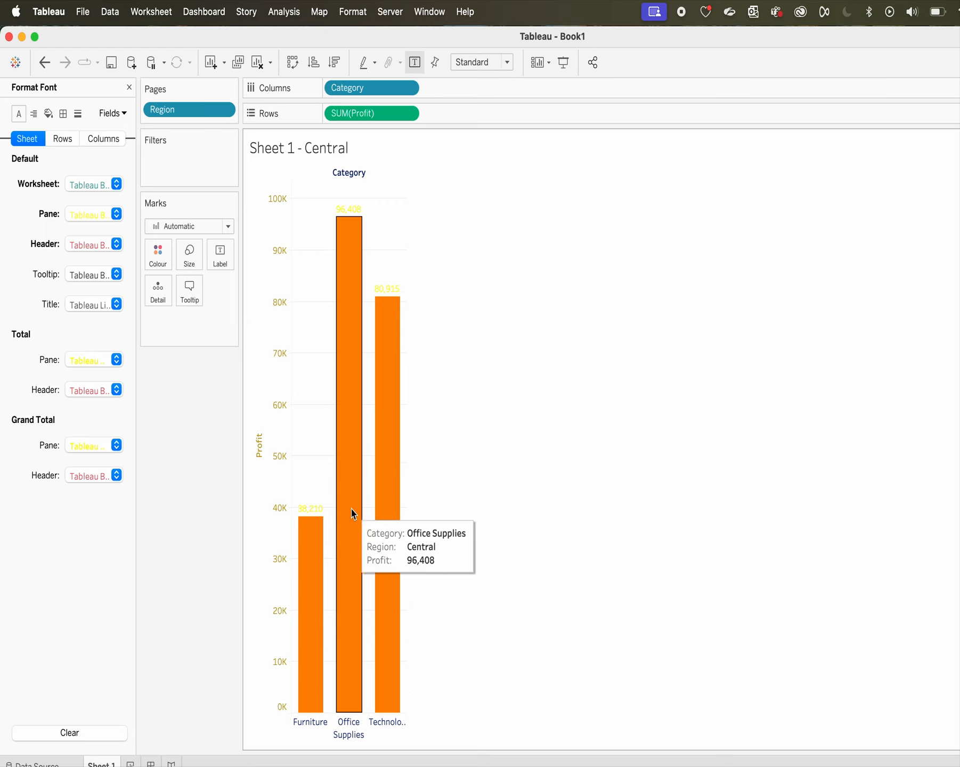
mouse_move(341, 525)
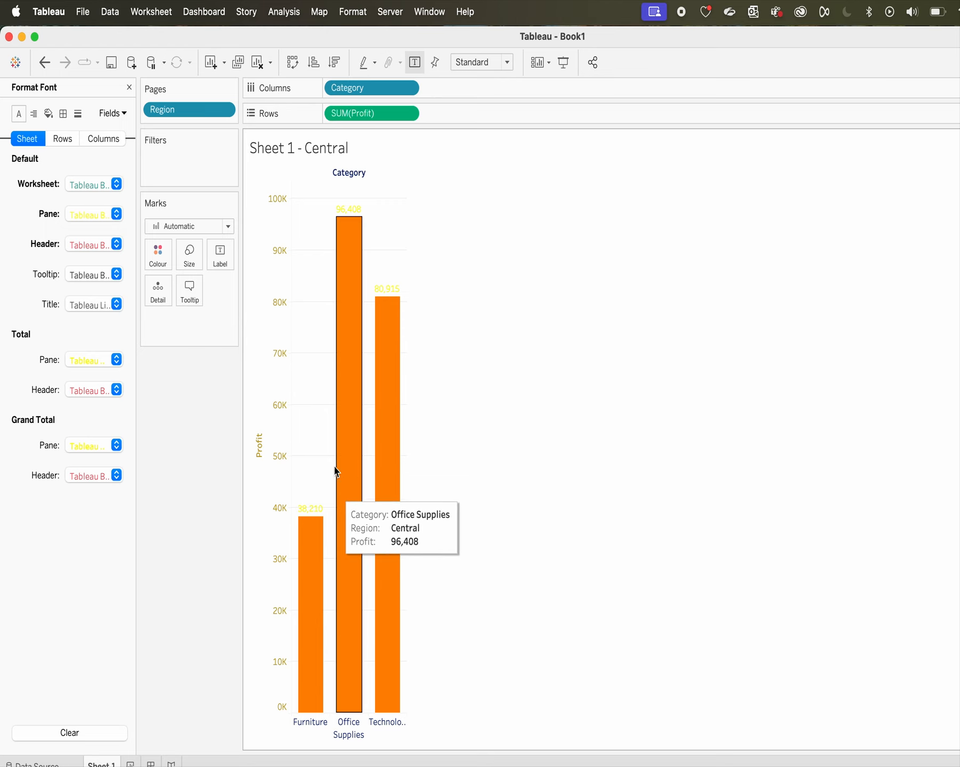
left_click(228, 226)
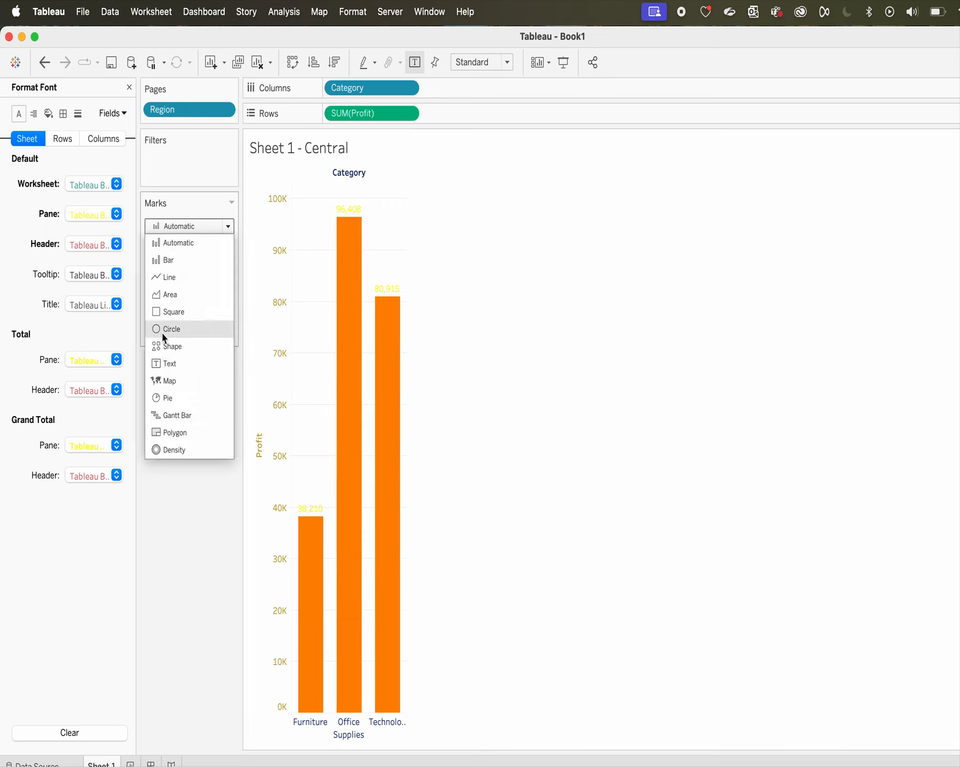
left_click(197, 527)
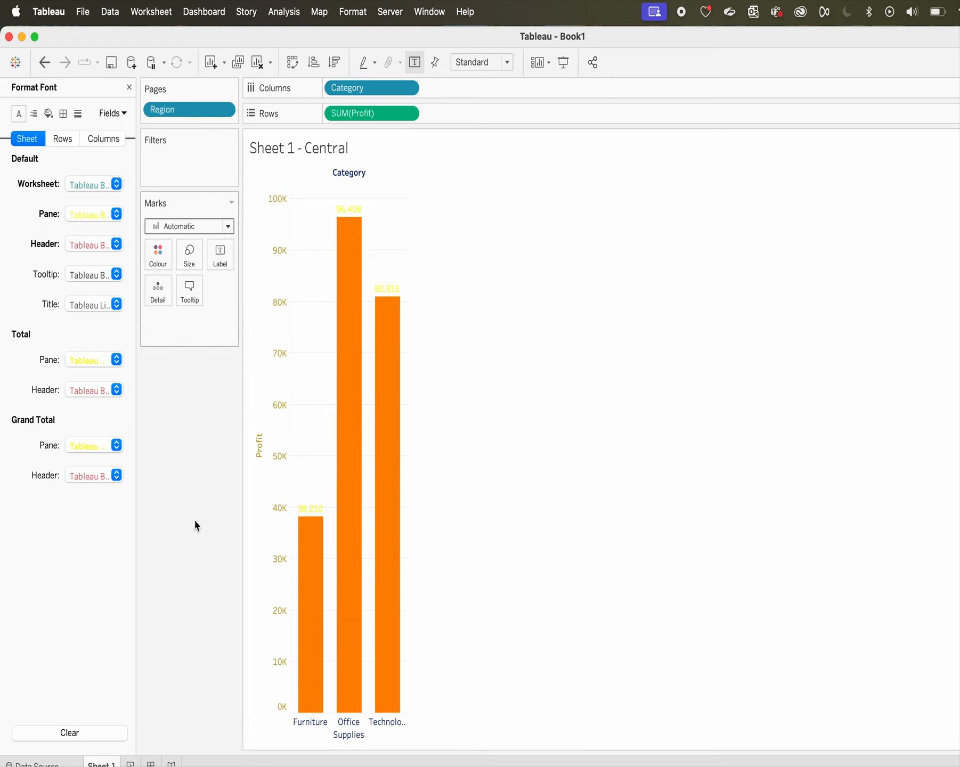
left_click(157, 263)
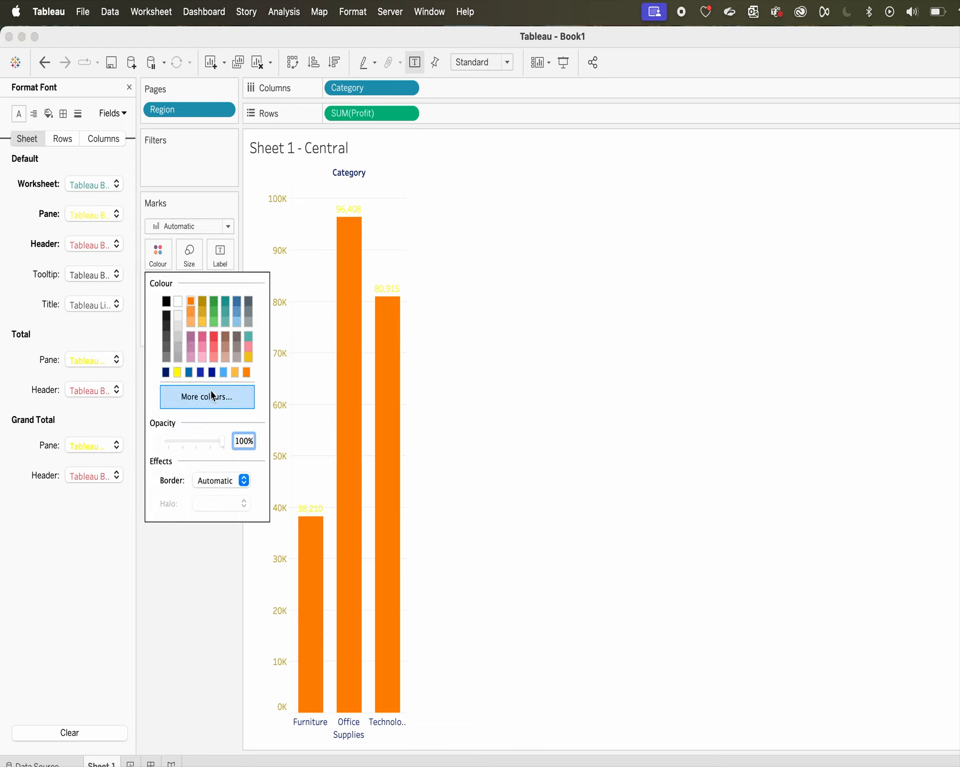
left_click(208, 563)
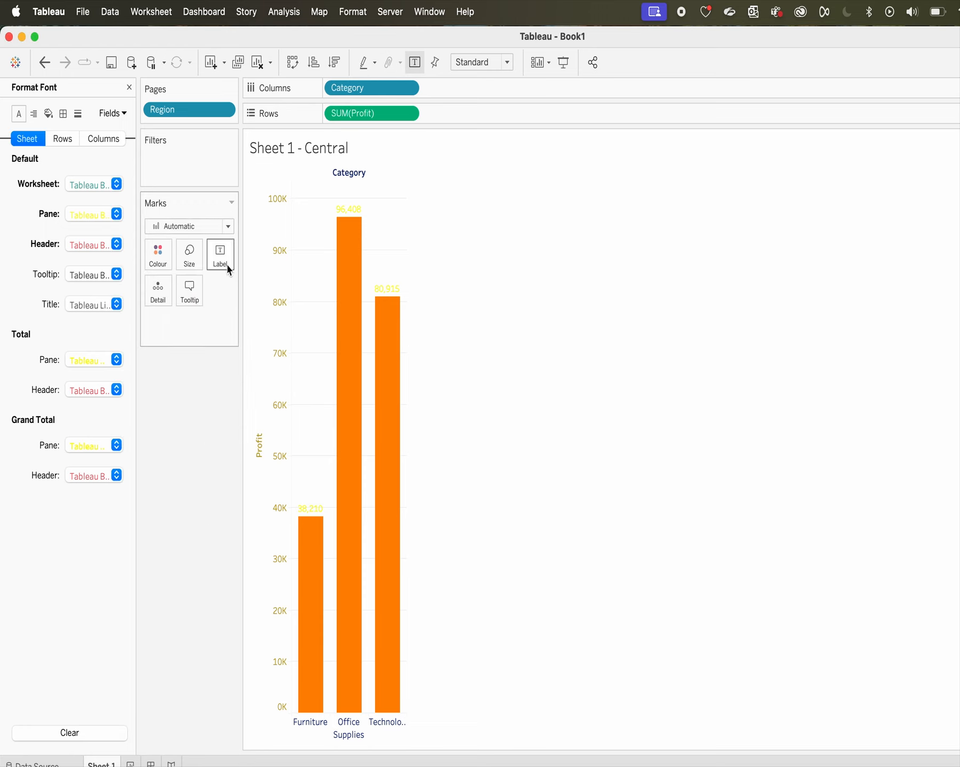
mouse_move(369, 536)
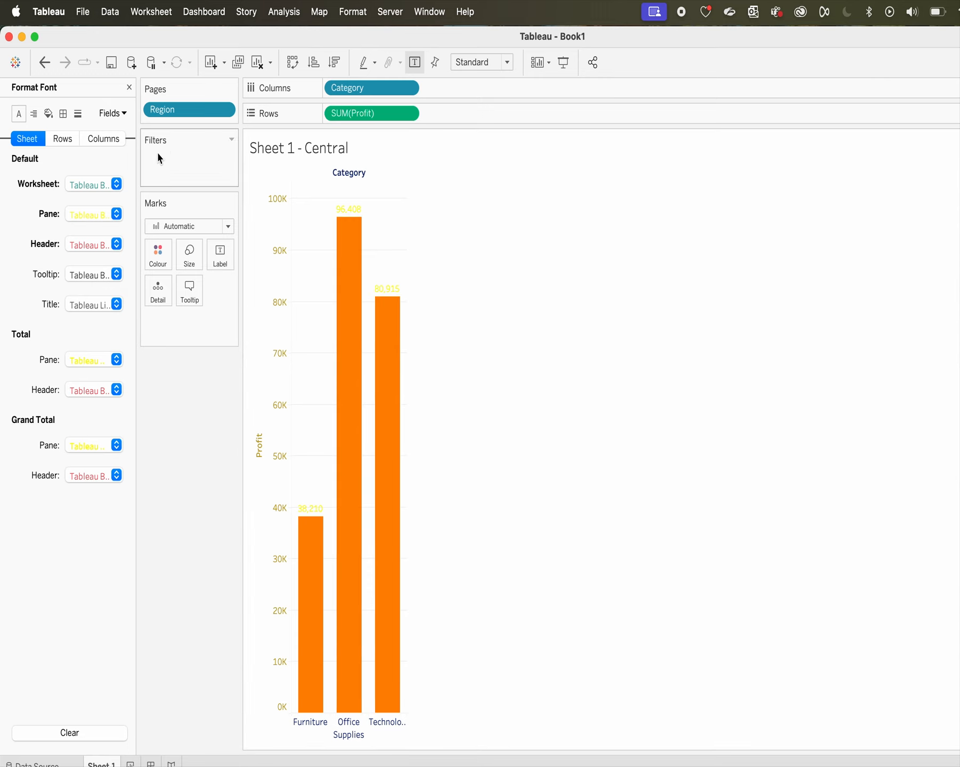
Recolour the bars of the profit chart purple
left_click(162, 263)
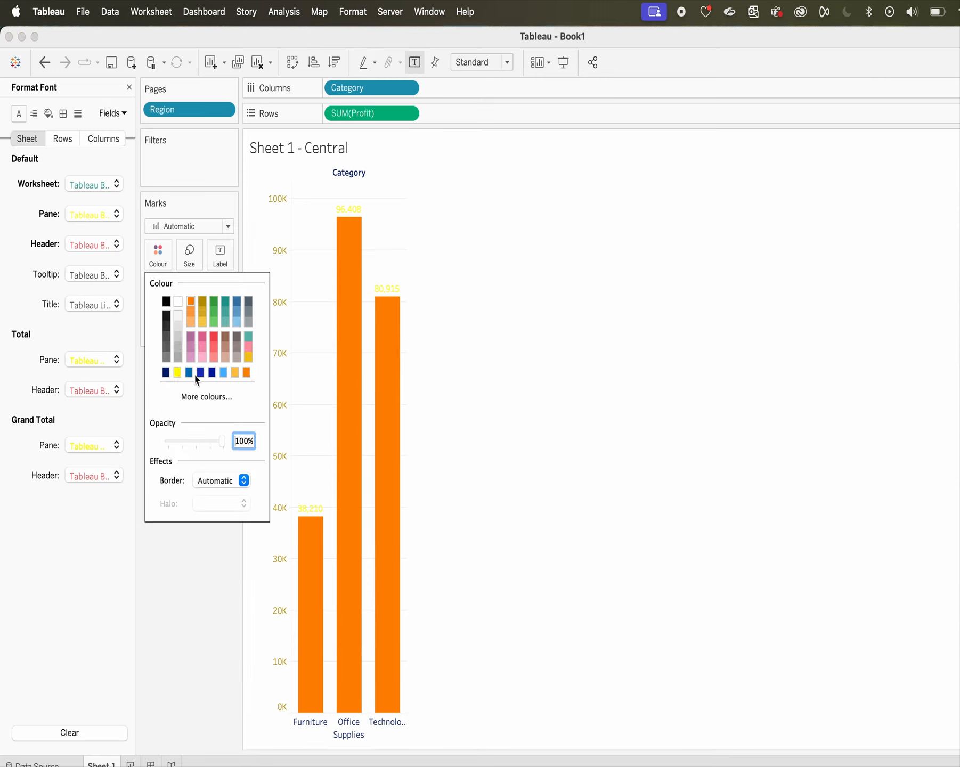
left_click(191, 338)
left_click(181, 573)
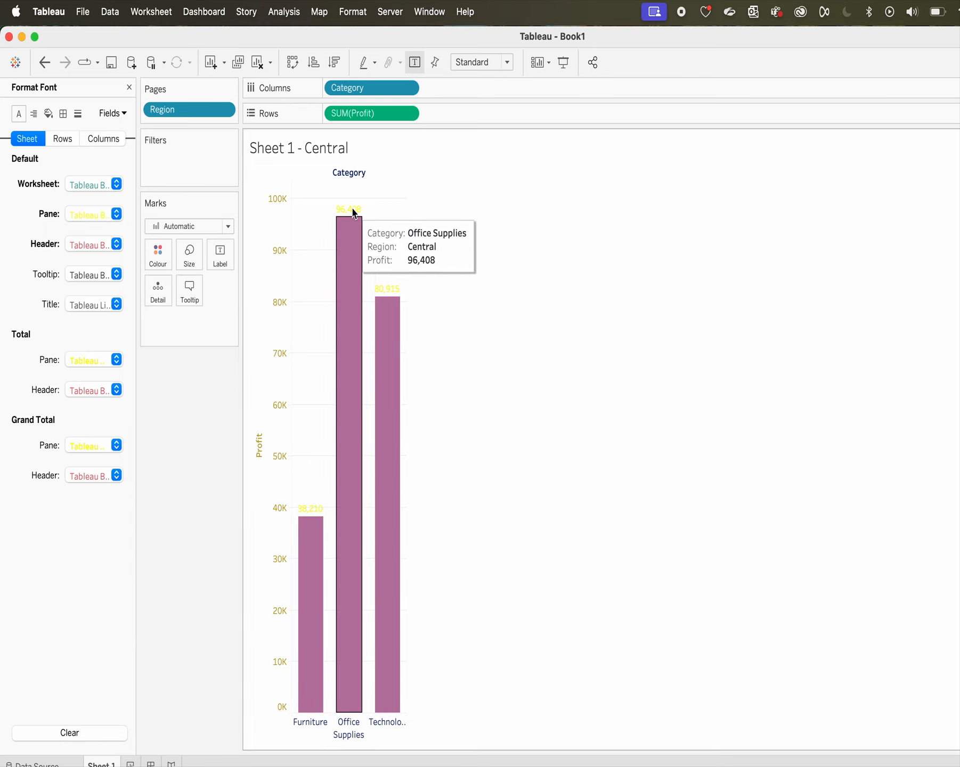
Set the sheet's default pane font colour to teal, and check the bar labels
left_click(96, 214)
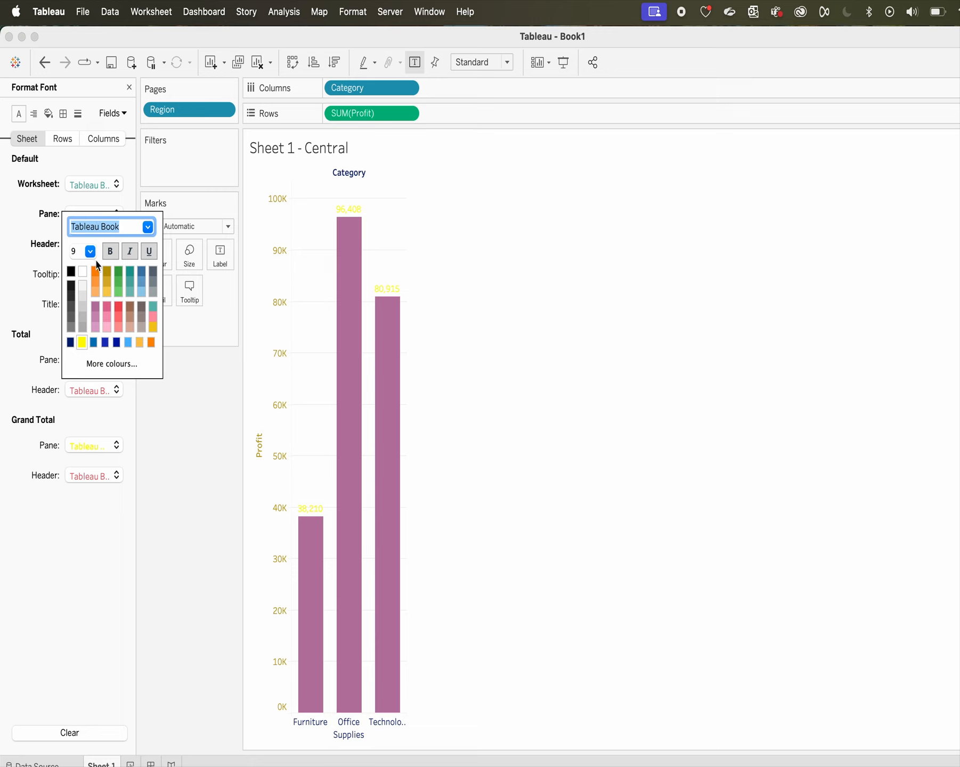
left_click(130, 272)
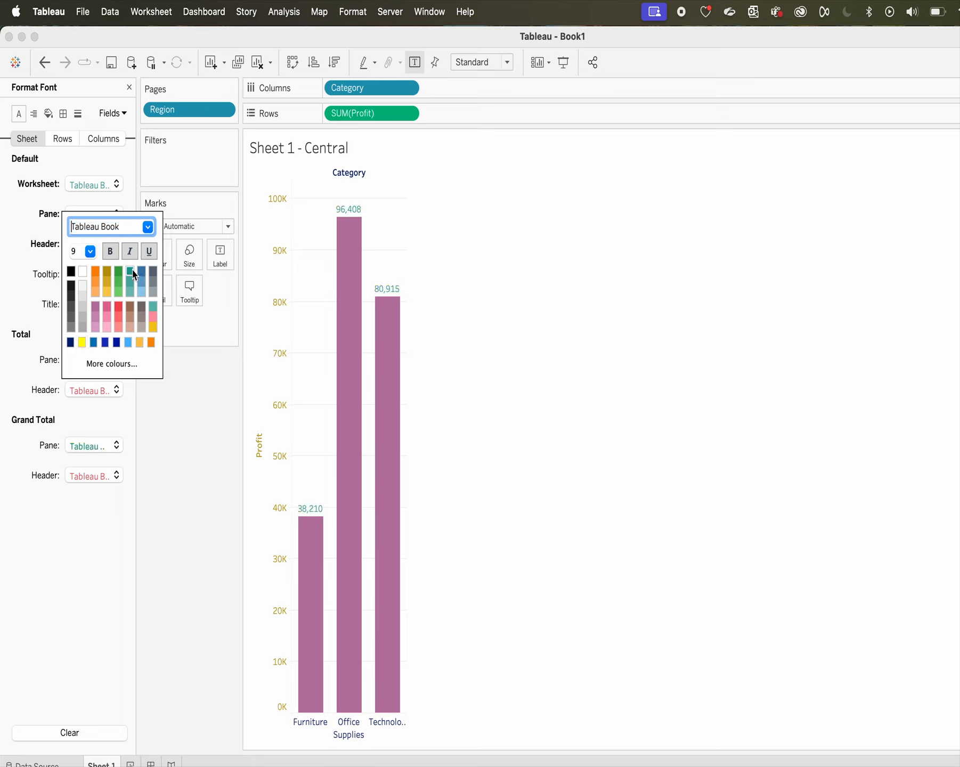
left_click(213, 423)
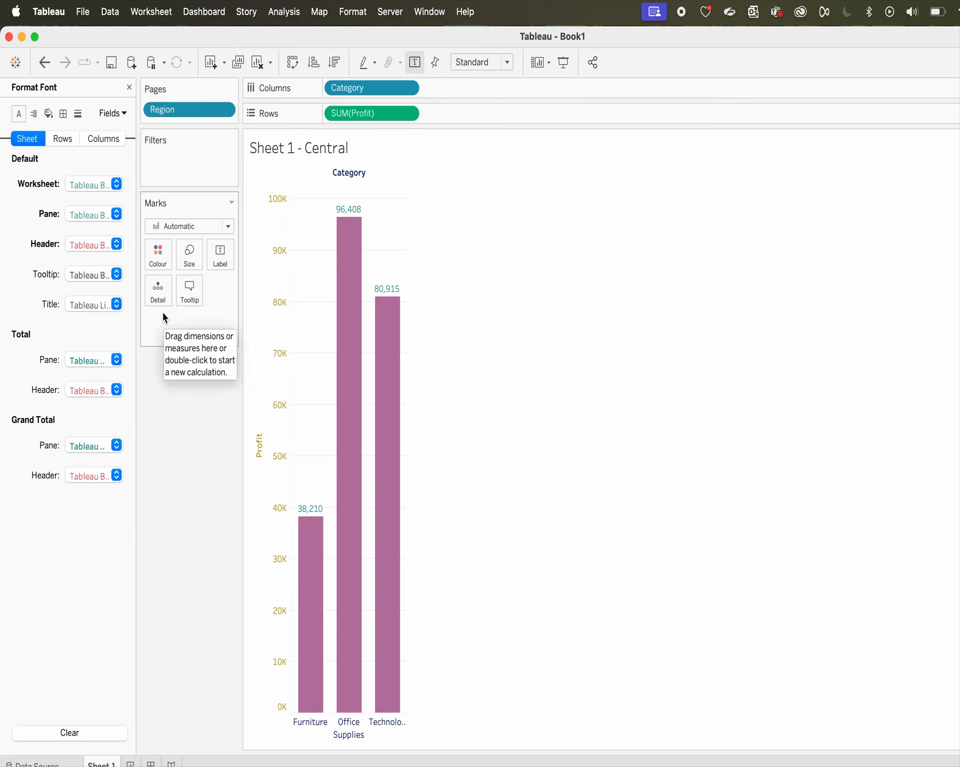
mouse_move(346, 219)
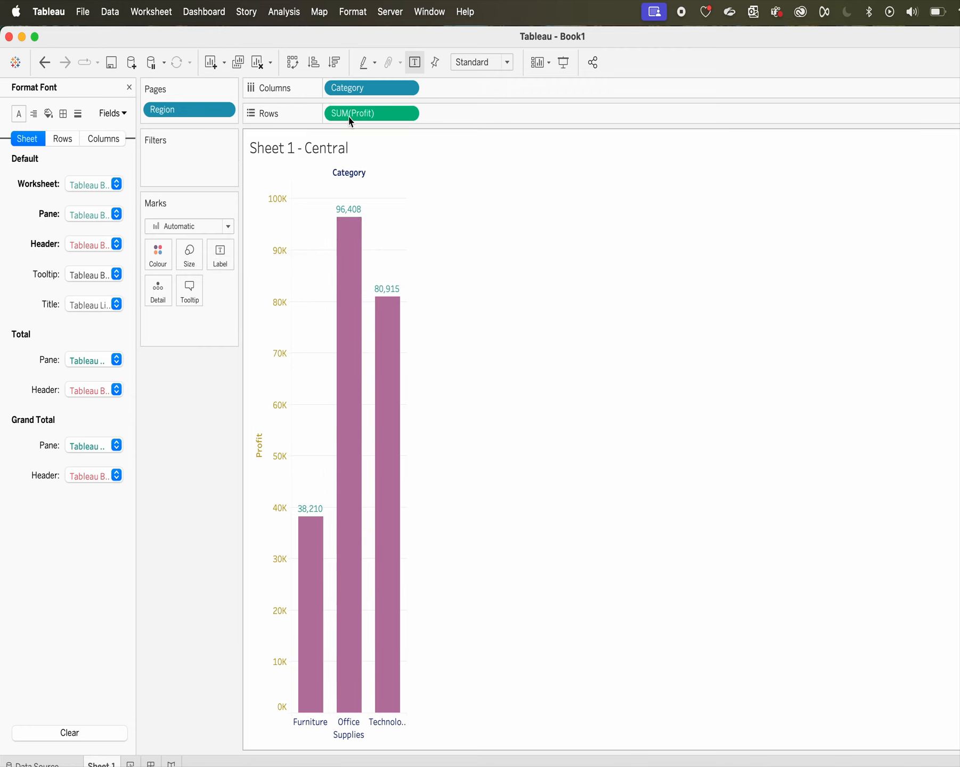
Change the chart's mark type from Automatic to Text
left_click(229, 225)
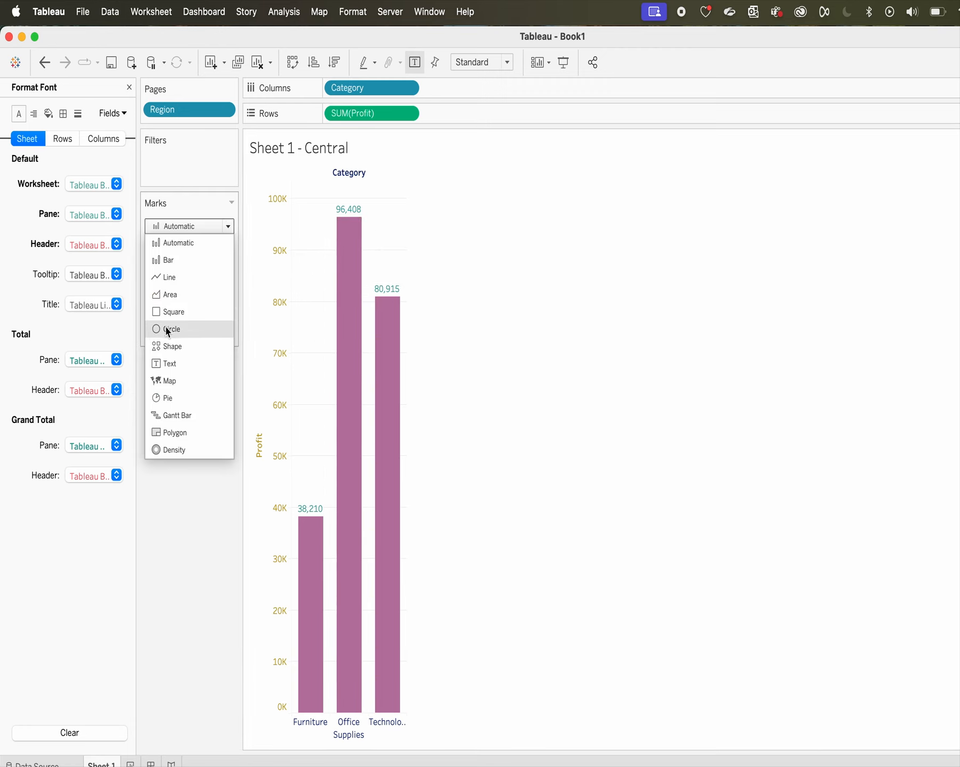
left_click(175, 365)
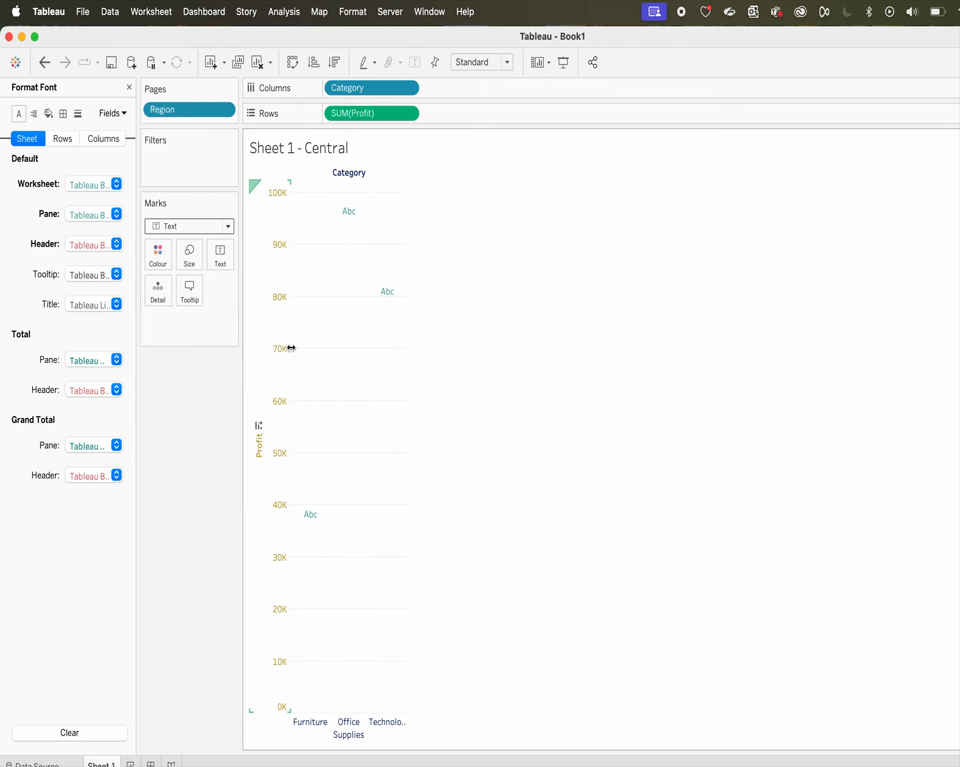
mouse_move(318, 517)
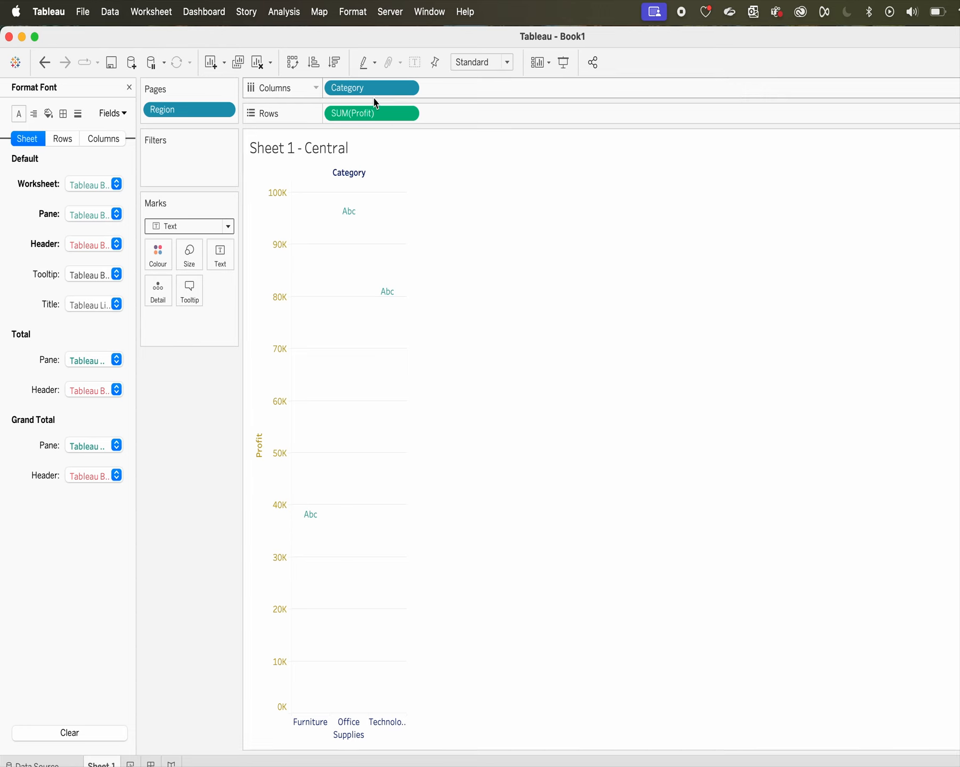
Move Category from columns to rows ahead of SUM(Profit), and make SUM(Profit) discrete
left_click_drag(374, 88, 343, 114)
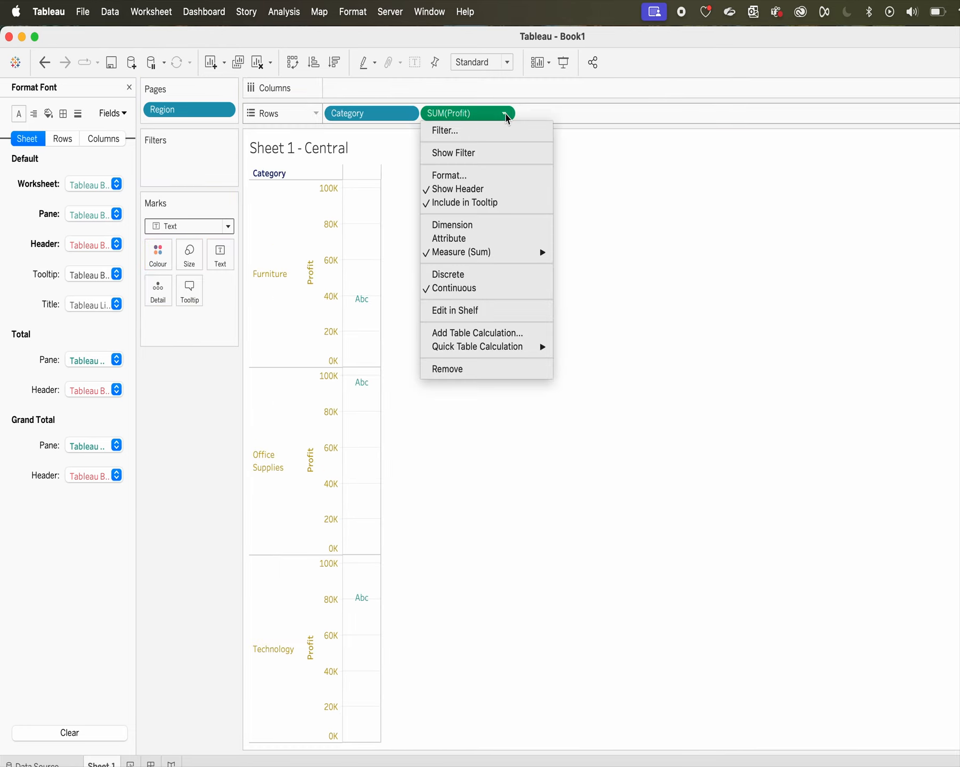
left_click(504, 113)
left_click(459, 274)
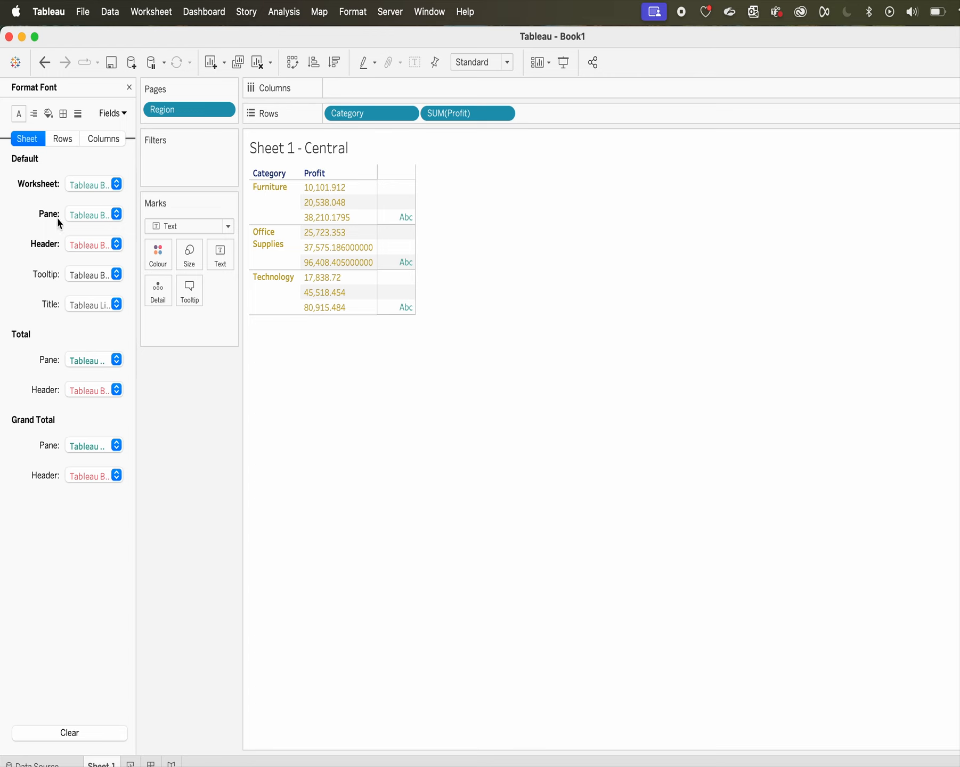
Set the sheet's default pane font colour to dark grey
left_click(98, 215)
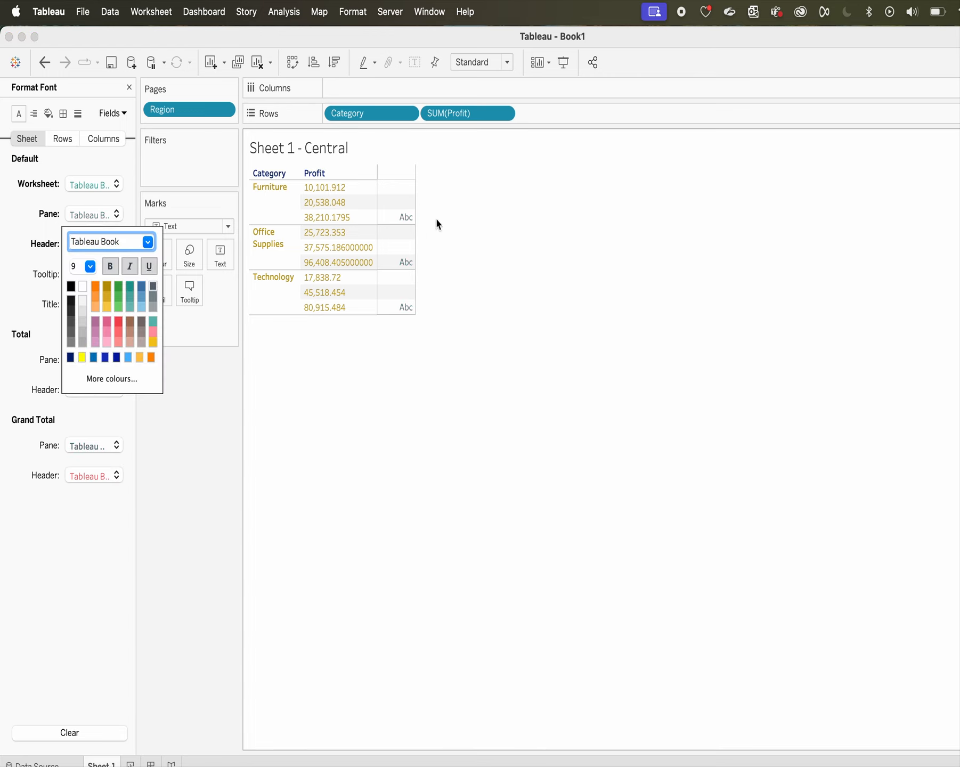
left_click(437, 315)
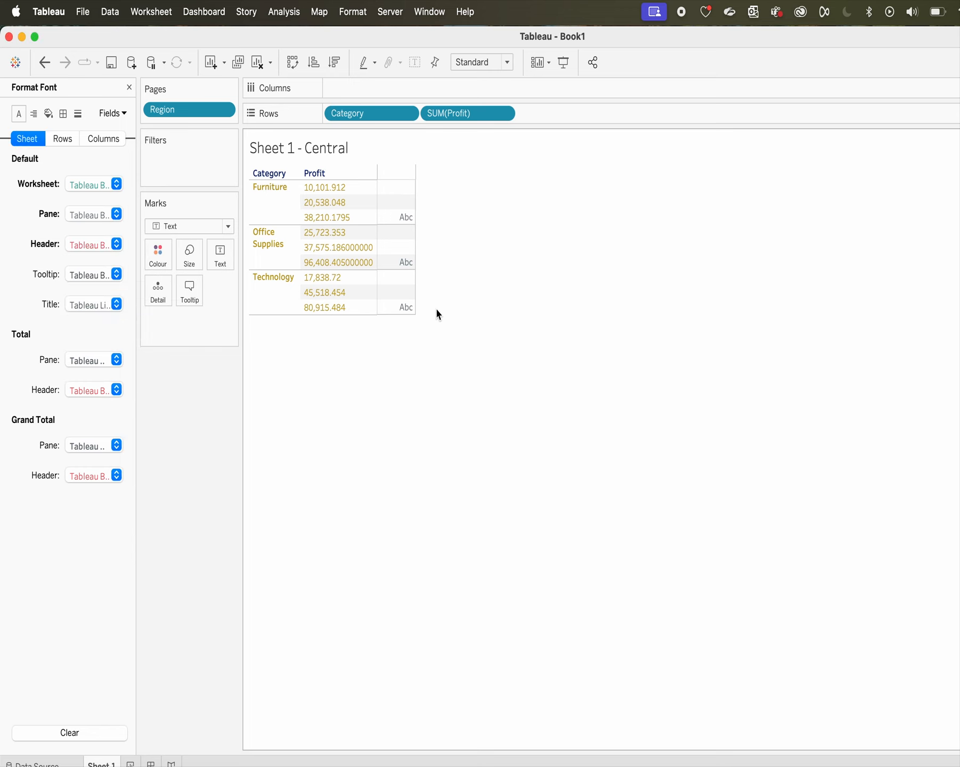
Move SUM(Profit) from rows to the Text mark, and set the sheet's default pane font colour to red
left_click_drag(449, 113, 225, 255)
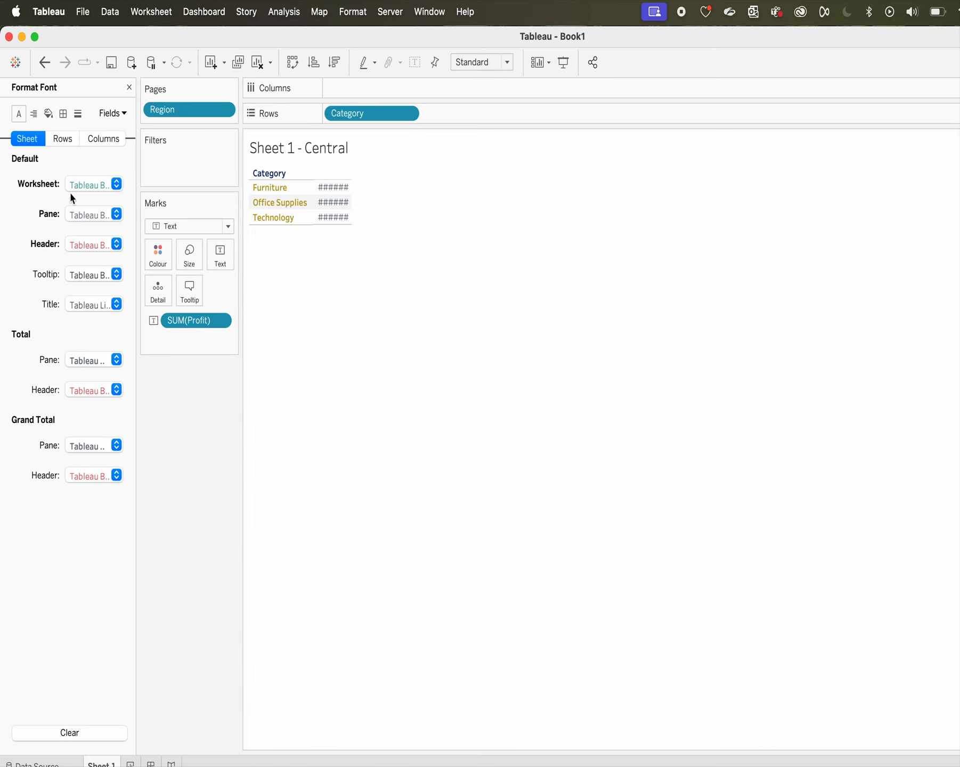
left_click(80, 217)
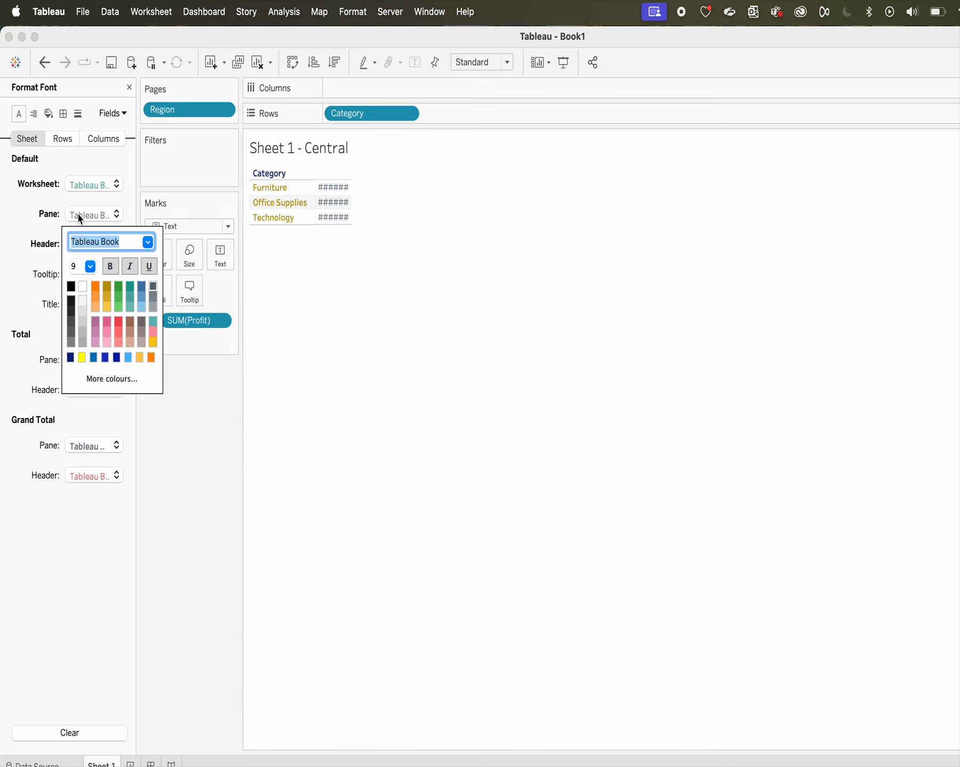
left_click(118, 326)
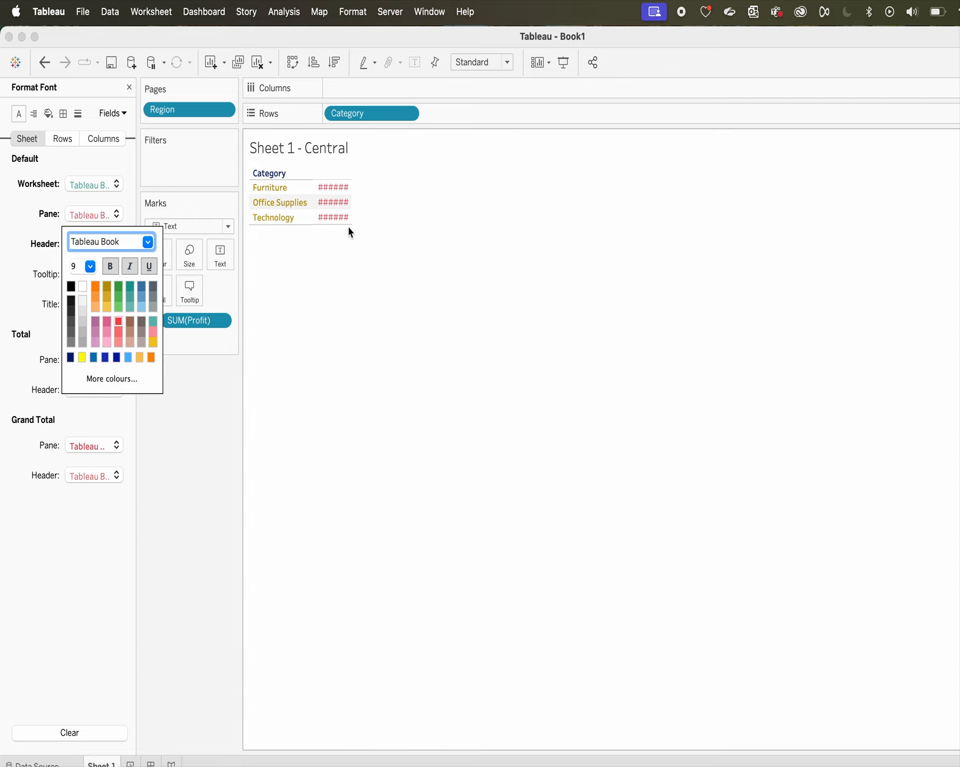
left_click(208, 418)
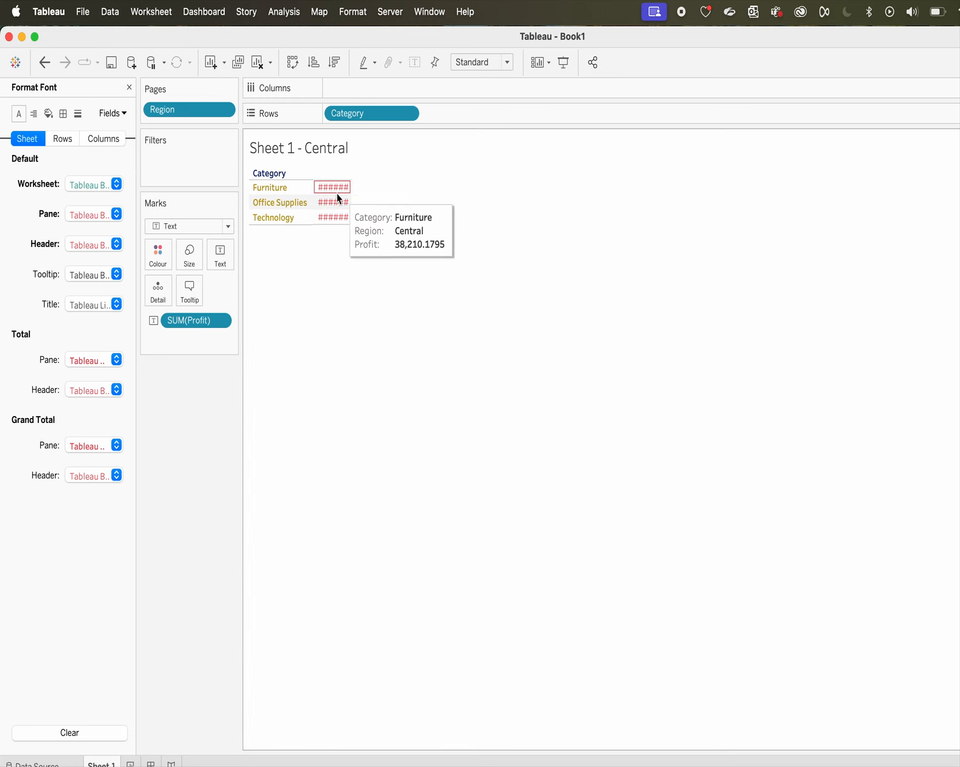
Set the default pane font colour of the SUM(Profit) field to dark yellow, and check the values in the table
left_click(120, 113)
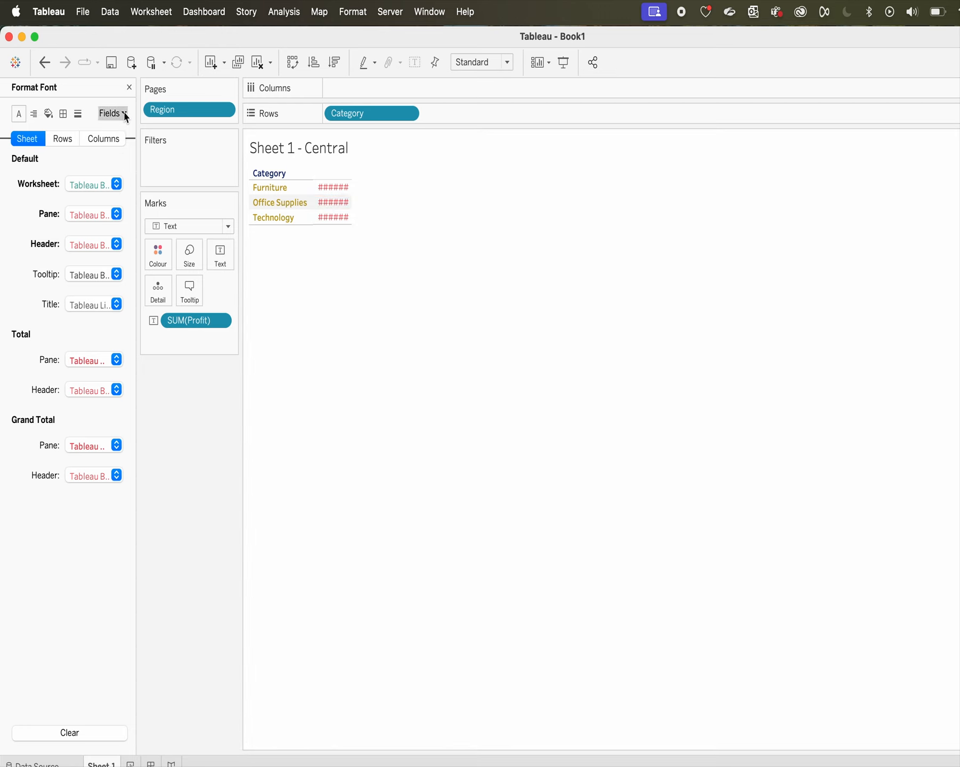
left_click(133, 157)
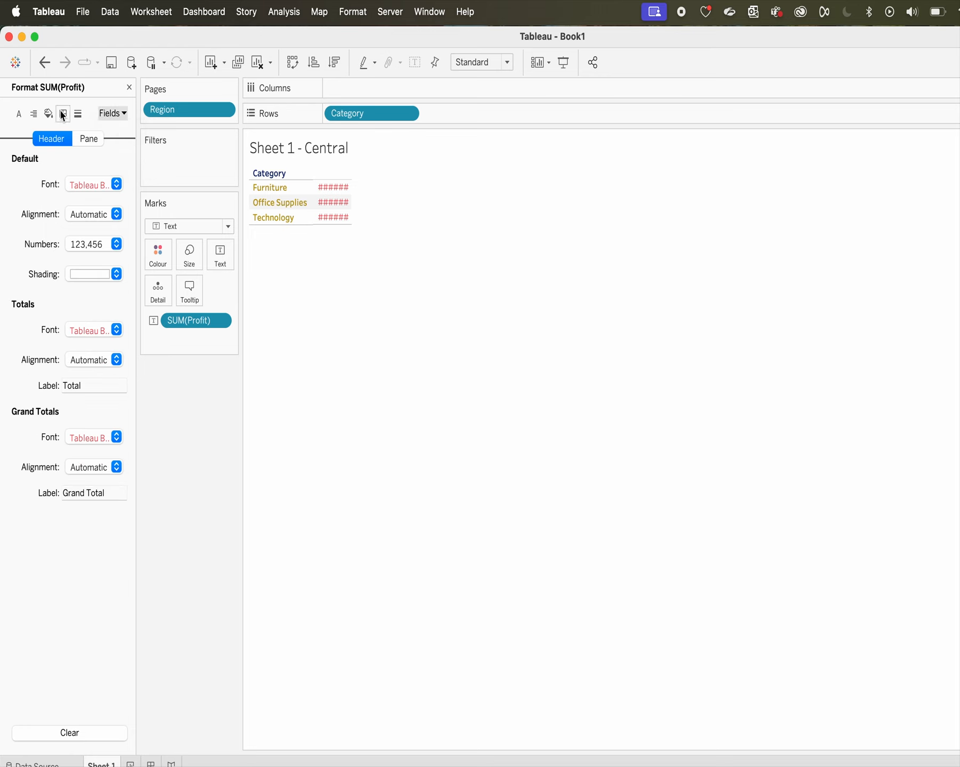
left_click(81, 139)
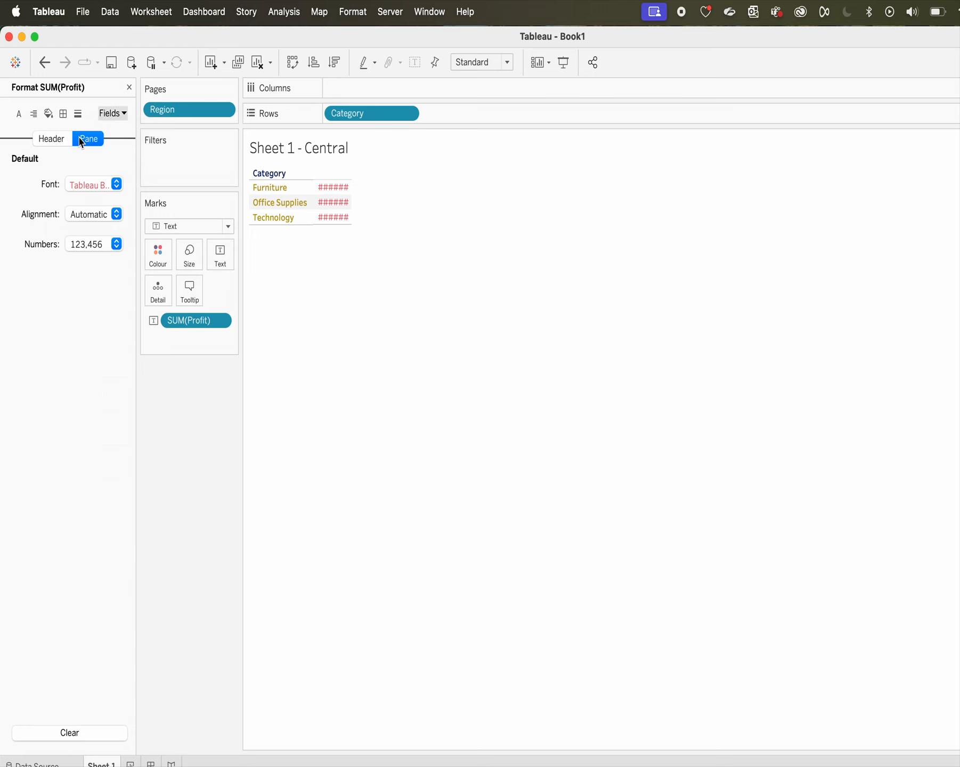
left_click(82, 185)
left_click(109, 243)
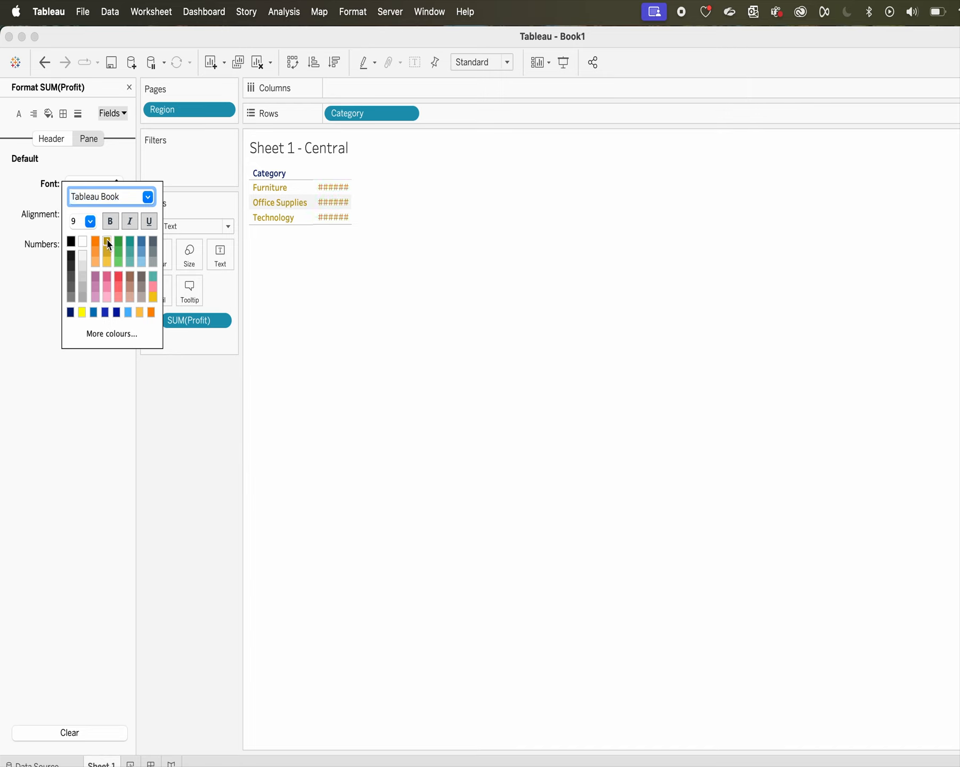
left_click(211, 396)
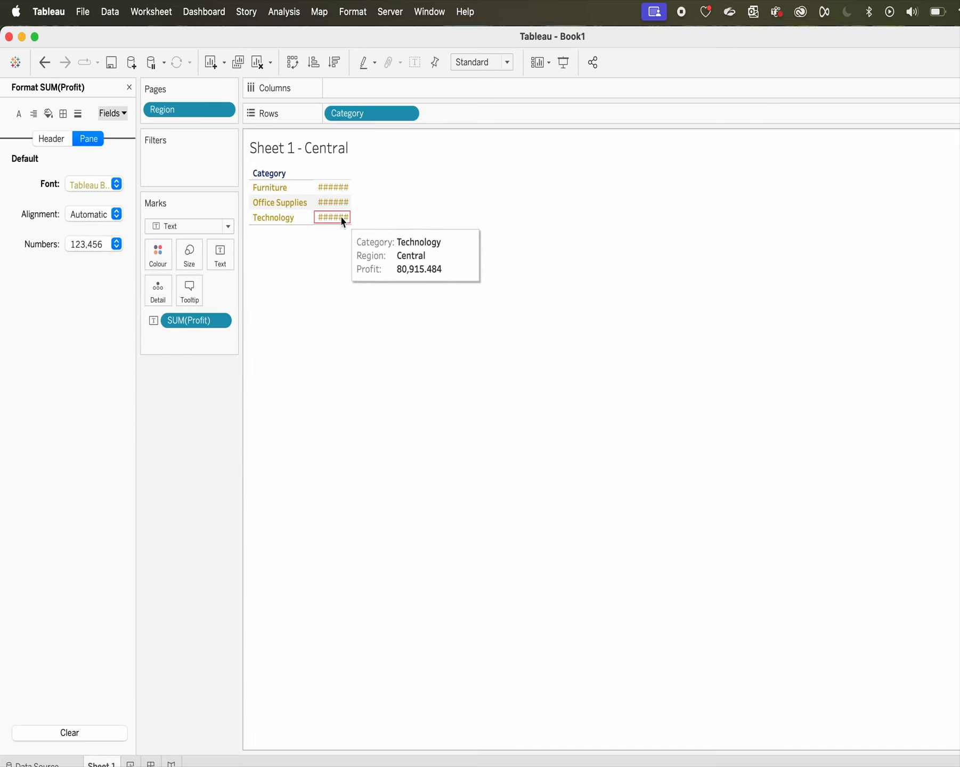
mouse_move(339, 215)
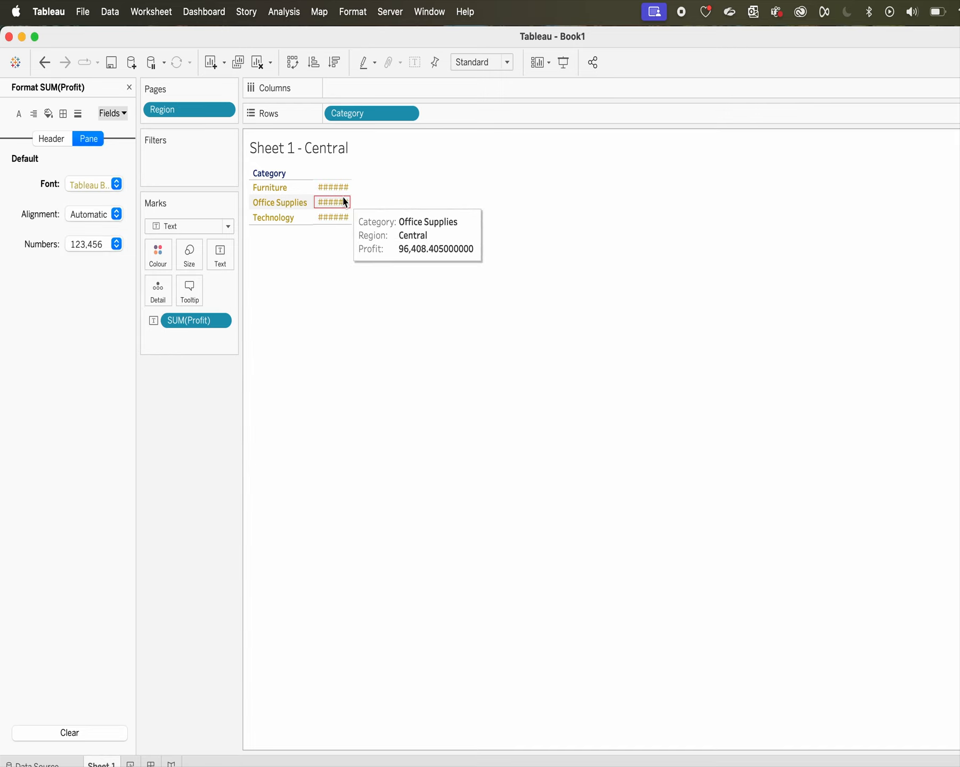